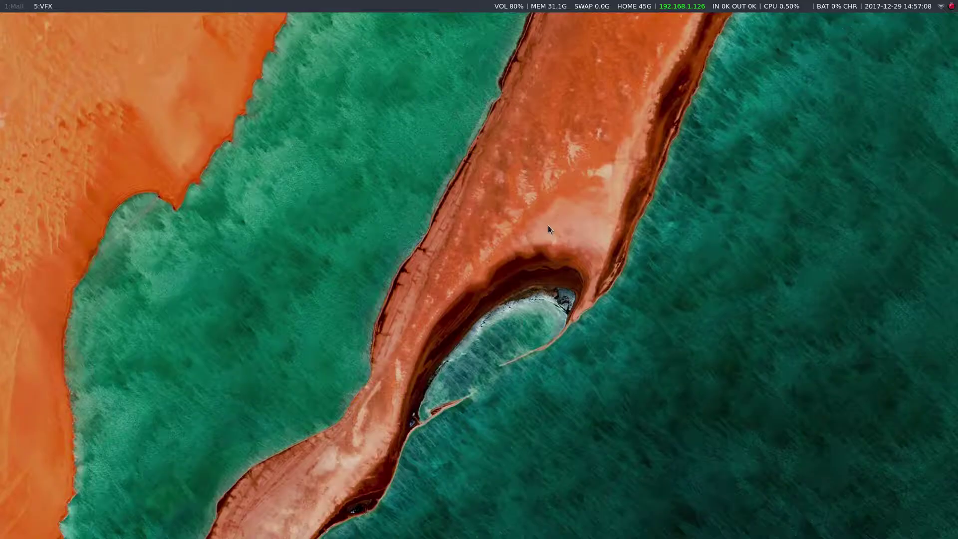
Open a terminal, start the stx pipeline, enter the demo job and launch Fusion from it
key("super+Return")
type("st")
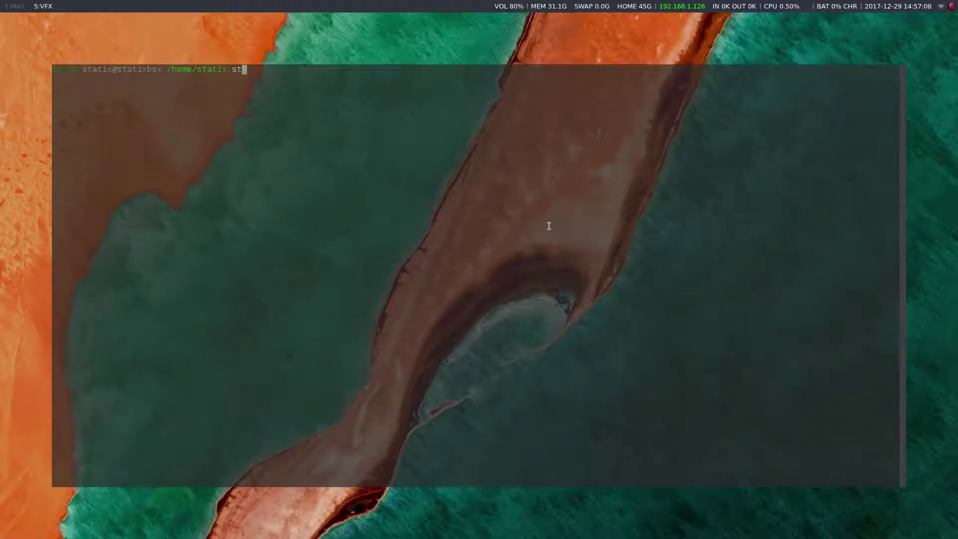
type("x")
key("Return")
type("demo")
key("Return")
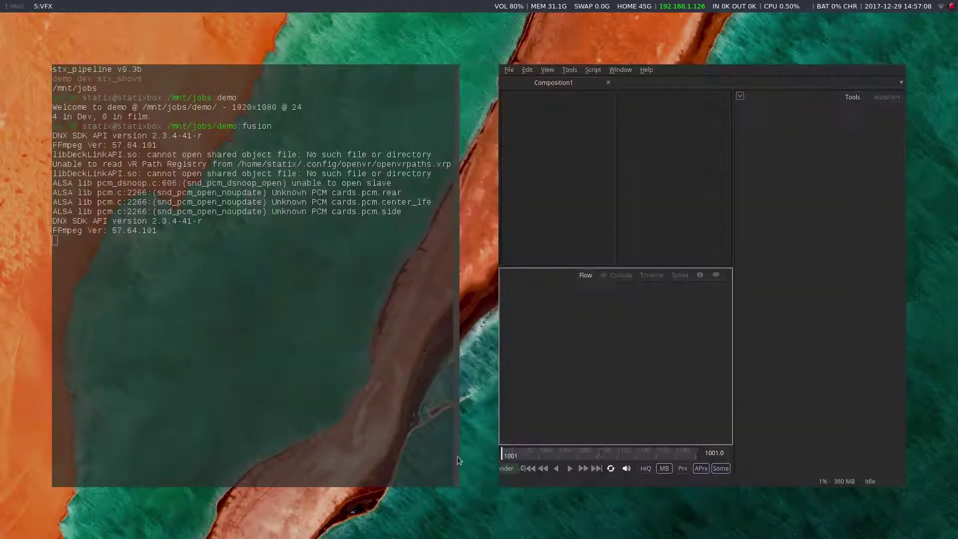
Make the Fusion window fullscreen, load the largeViewer layout and enlarge the tool controls area above the flow
key("super+f")
left_click(122, 5)
mouse_move(139, 47)
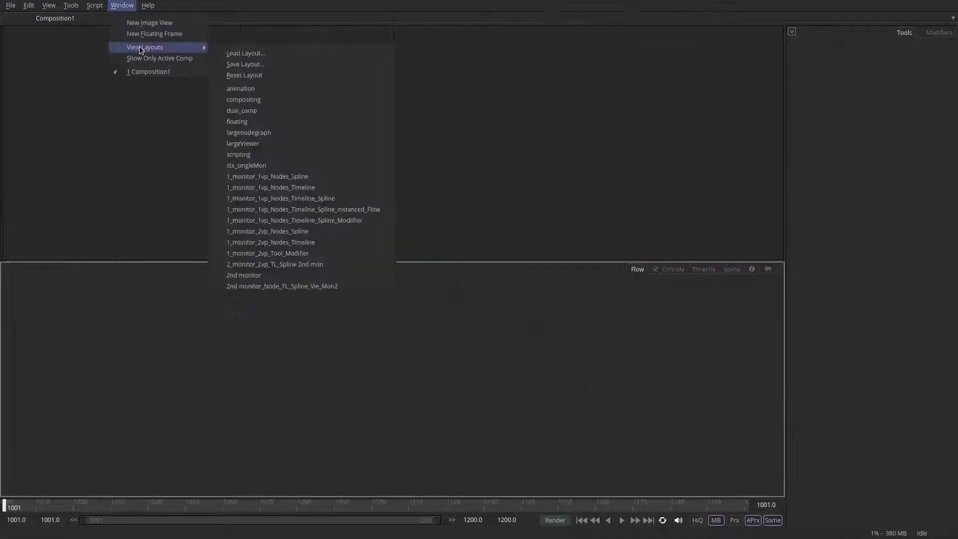
left_click(248, 144)
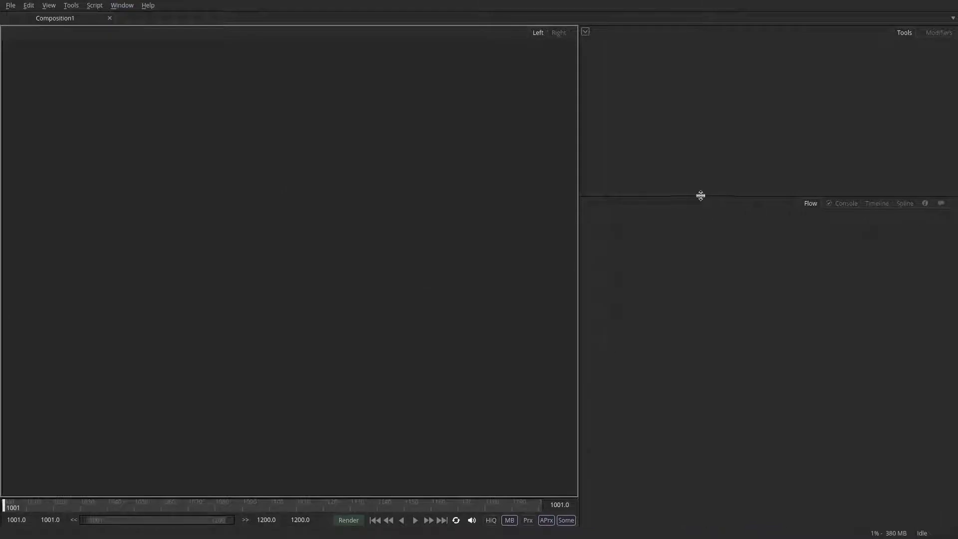
left_click_drag(700, 195, 693, 273)
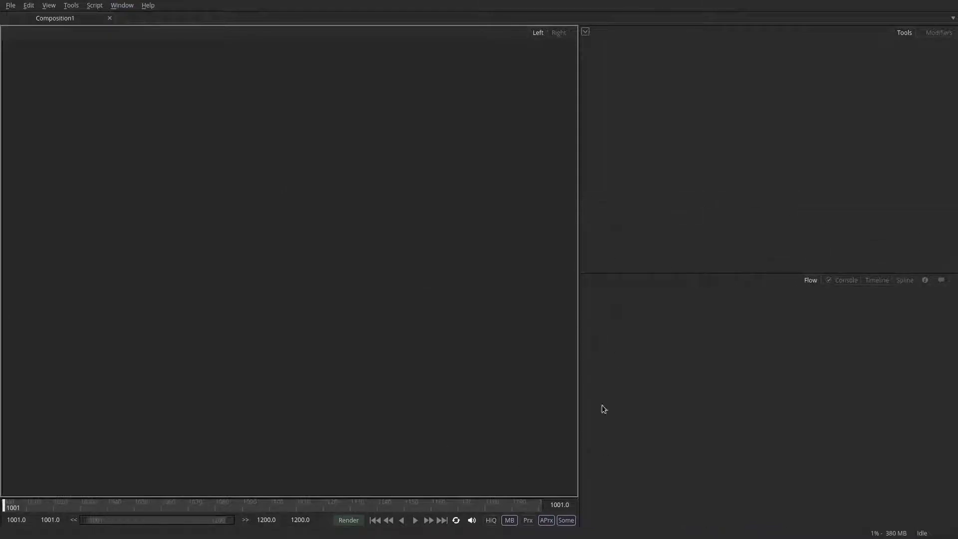
Add a pEmitter node connected to a pRender node and display pRender in the large viewer
right_click(338, 229)
mouse_move(354, 234)
mouse_move(472, 265)
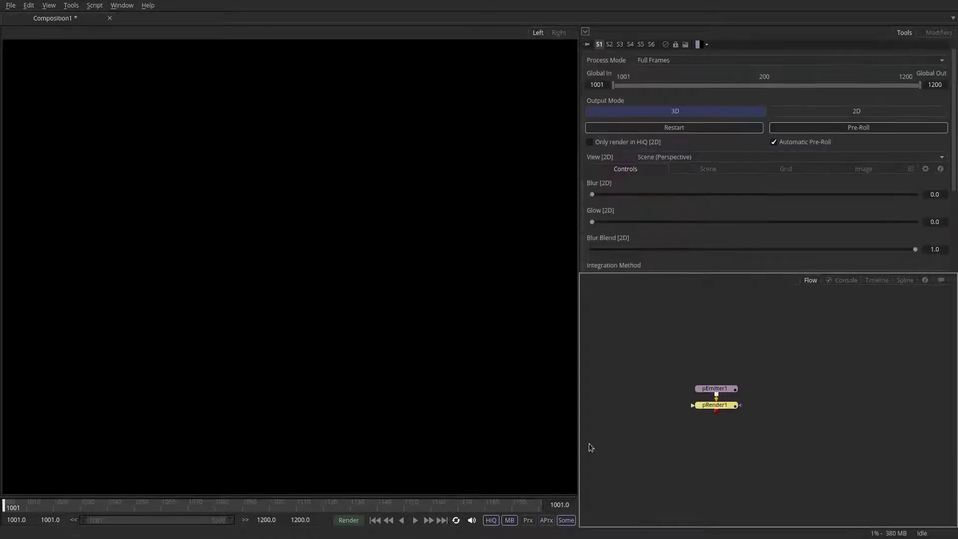
left_click_drag(726, 433, 343, 383)
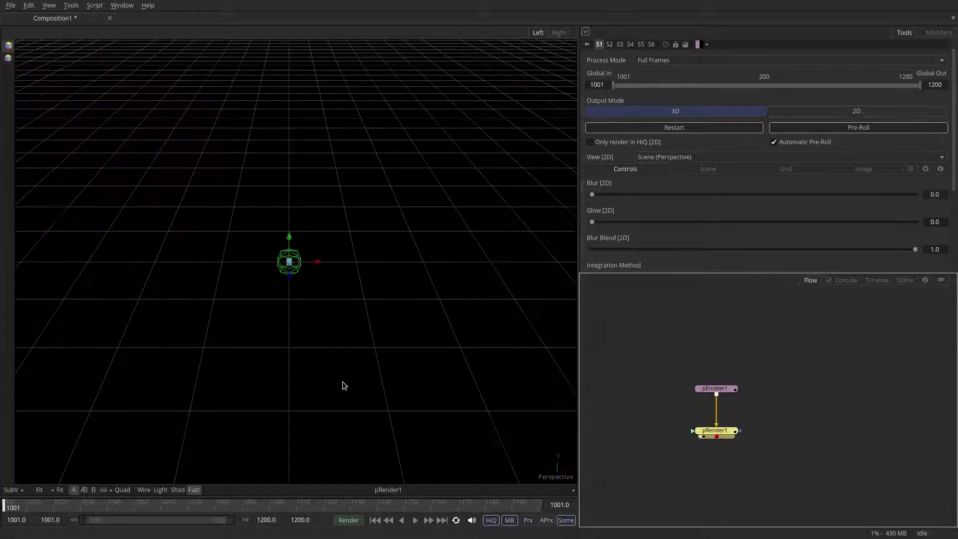
Shrink the pEmitter's sphere region to a size of 0.031
left_click(721, 389)
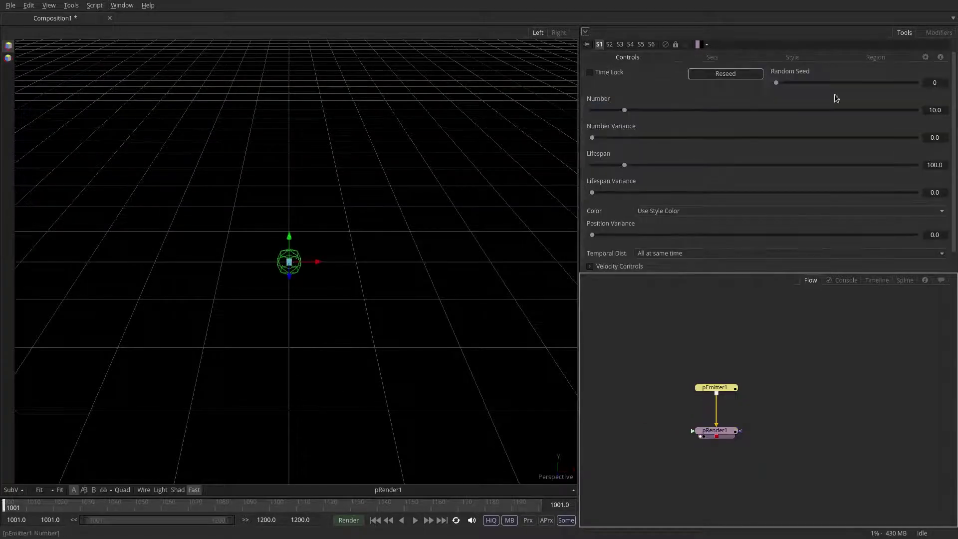
left_click(875, 57)
scroll(953, 82, "down", 2)
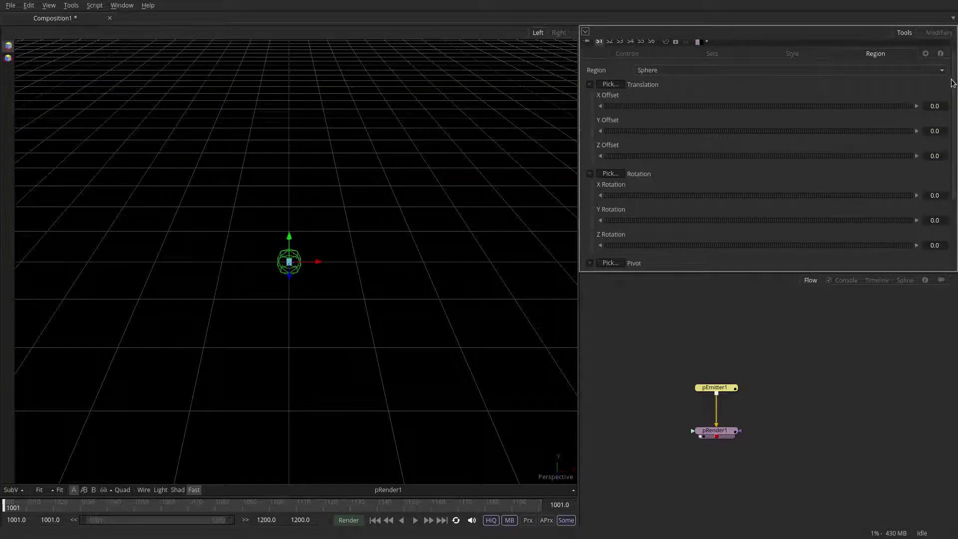
scroll(667, 235, "down", 3)
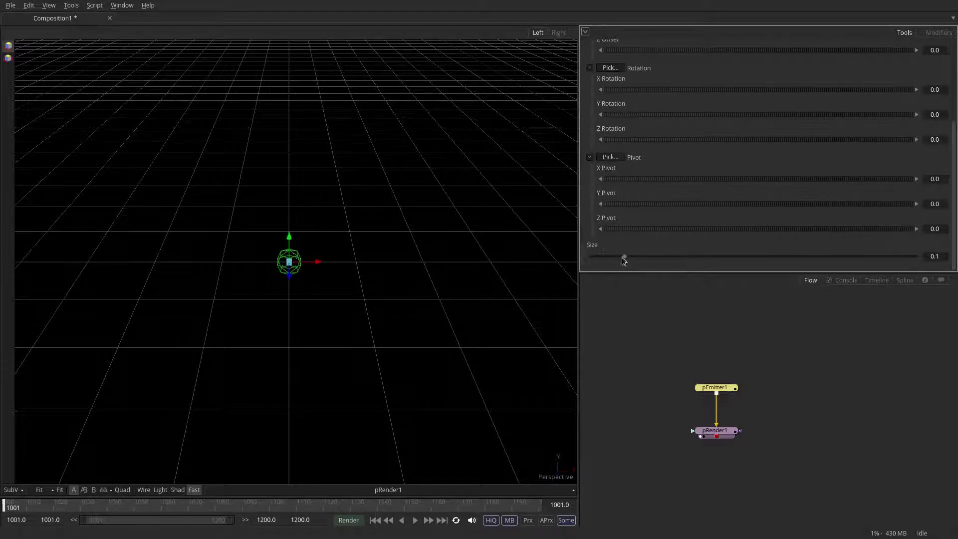
left_click_drag(623, 258, 601, 257)
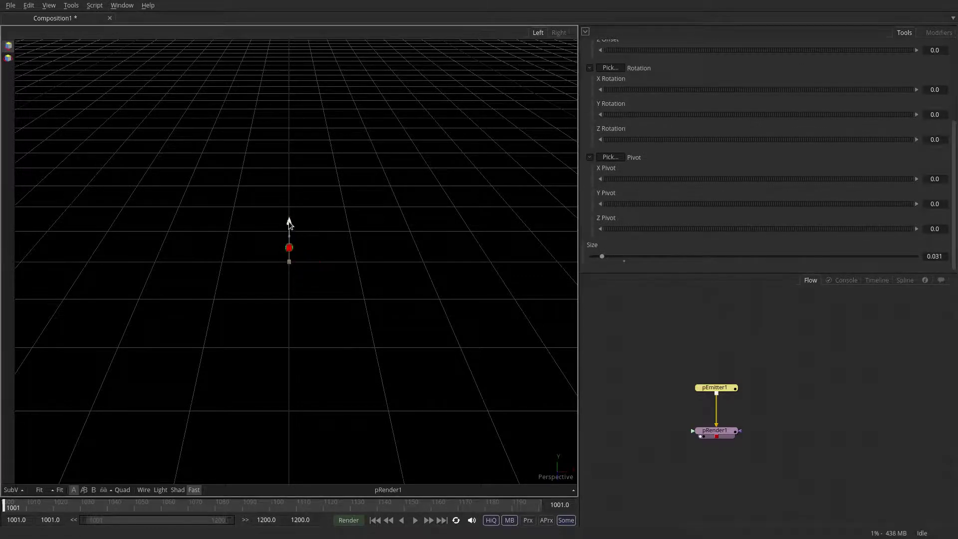
Start playback of the particle simulation and set the pEmitter's velocity to 0.495
left_click_drag(289, 223, 387, 522)
left_click(414, 521)
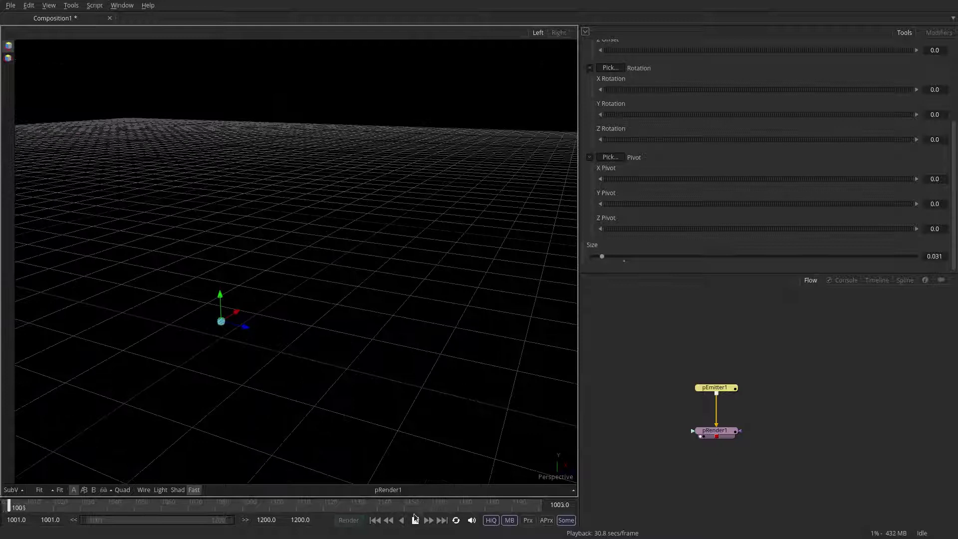
scroll(652, 55, "up", 3)
left_click(627, 69)
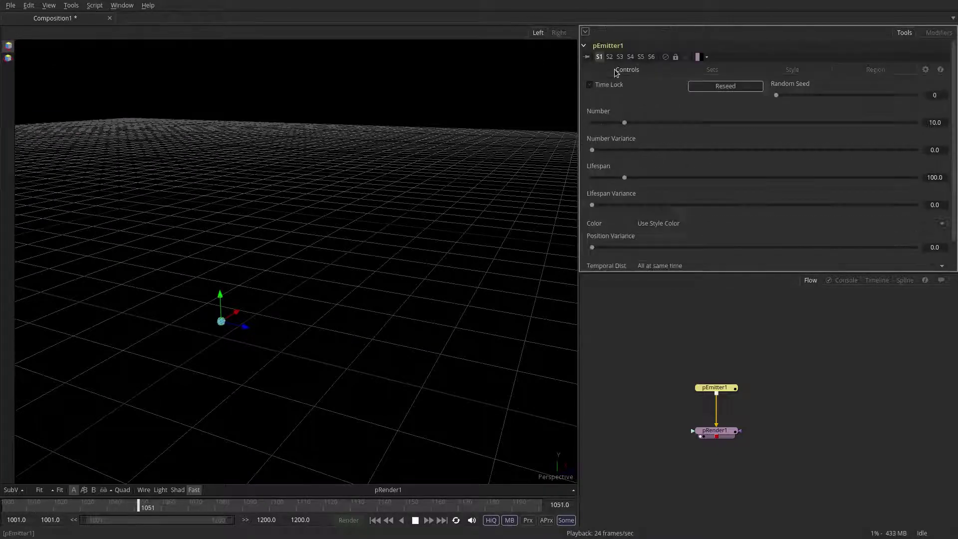
scroll(954, 98, "down", 1)
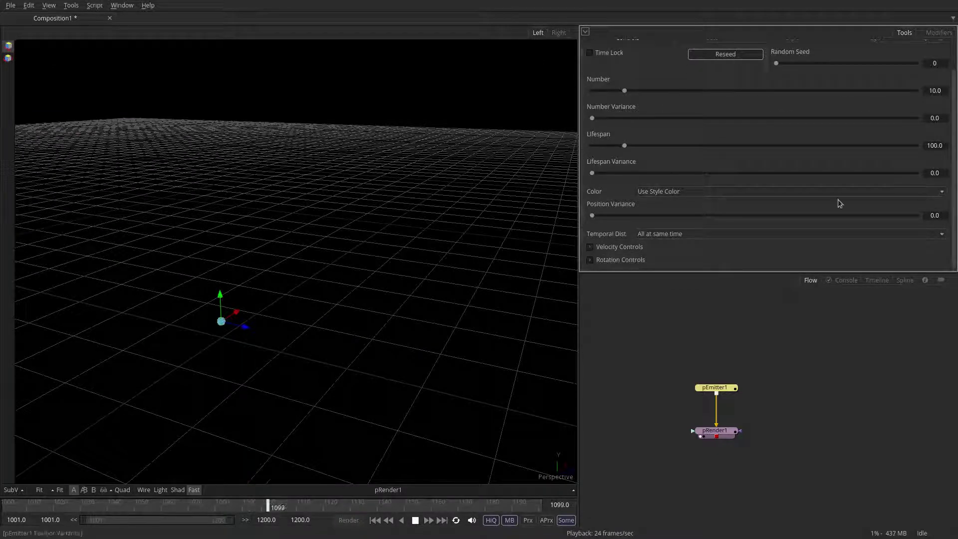
left_click(590, 247)
left_click_drag(673, 270, 757, 268)
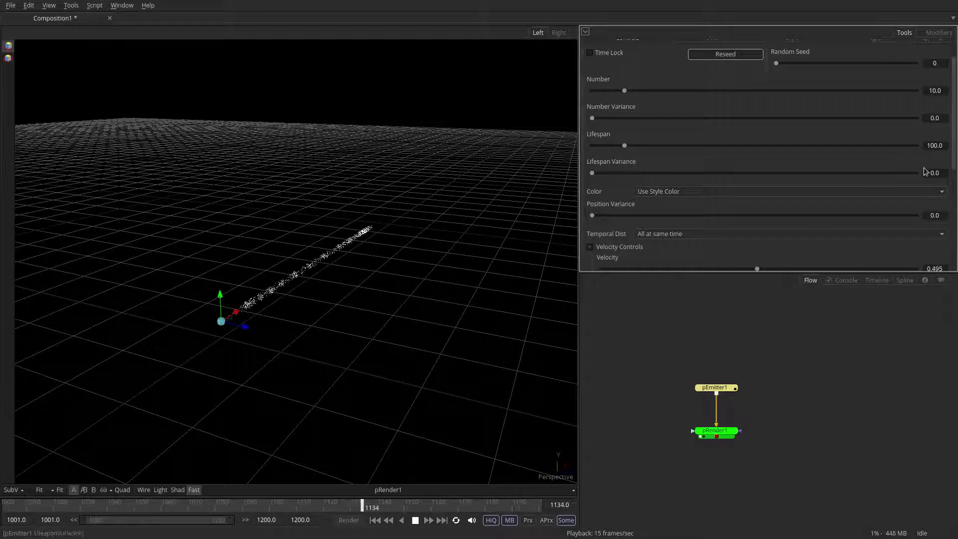
Set the pEmitter's velocity variance to 0.473 and its velocity angle to 45
scroll(749, 200, "down", 4)
left_click_drag(492, 240, 349, 295)
left_click_drag(604, 197, 749, 200)
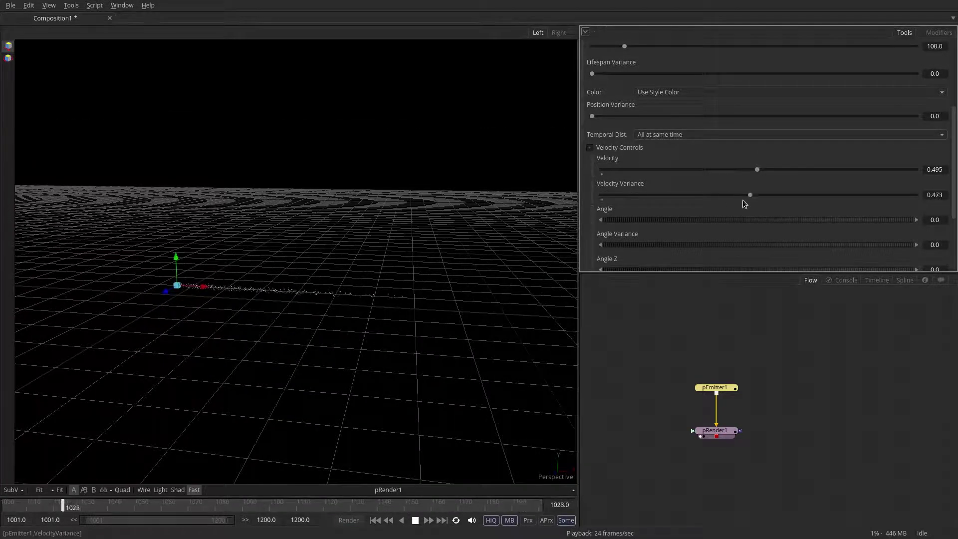
left_click_drag(627, 220, 788, 228)
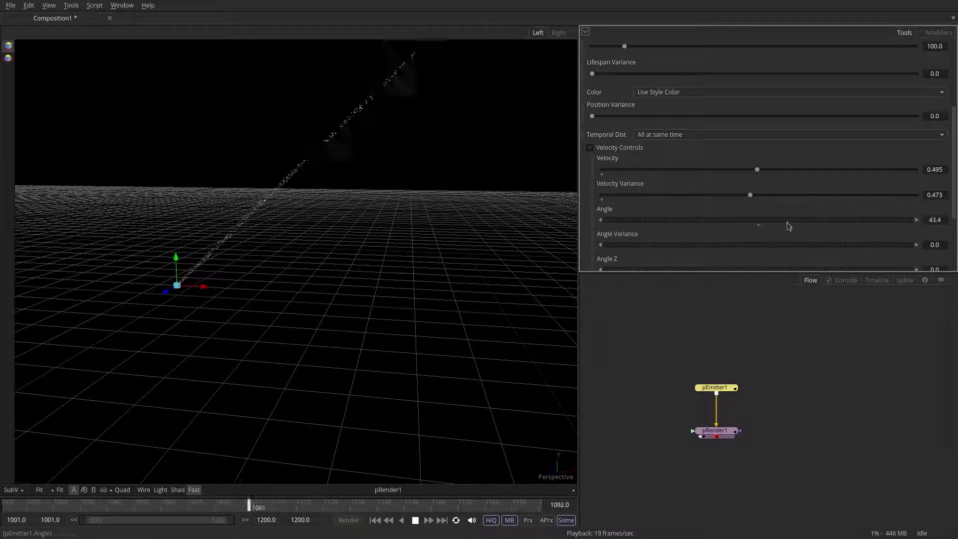
left_click(934, 220)
type("45")
key("Tab")
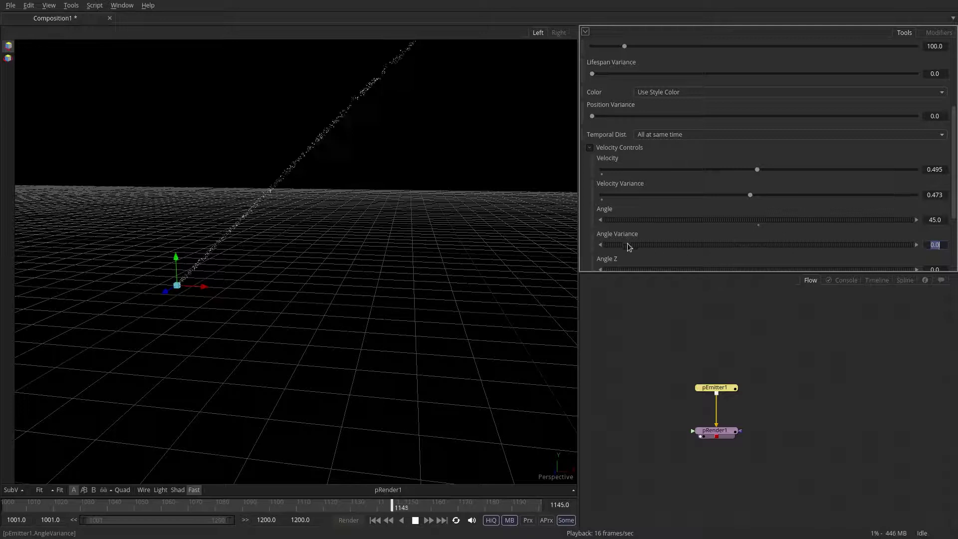
Spread the emission with an angle variance of 31.8 and an angle Z variance of 30.7
left_click_drag(628, 245, 655, 244)
left_click_drag(953, 192, 953, 216)
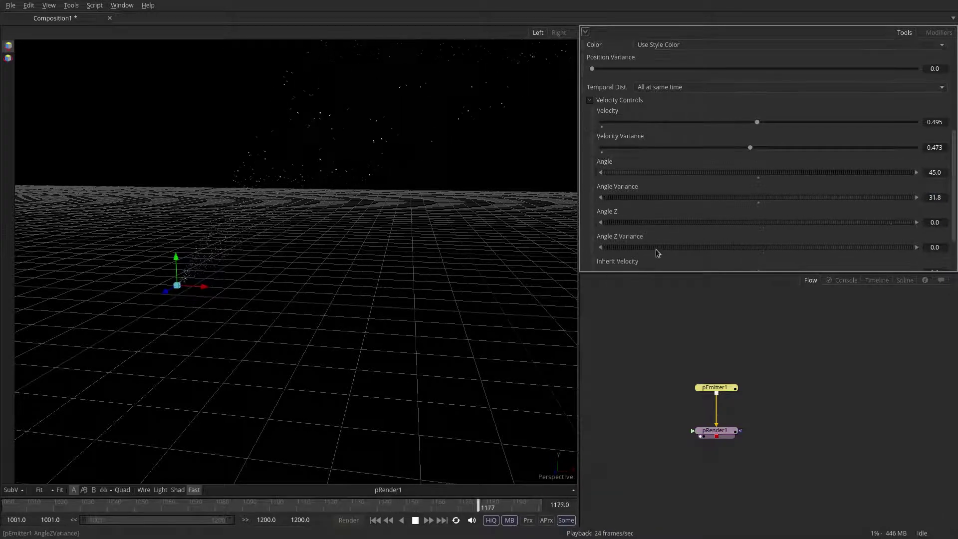
left_click_drag(673, 246, 678, 247)
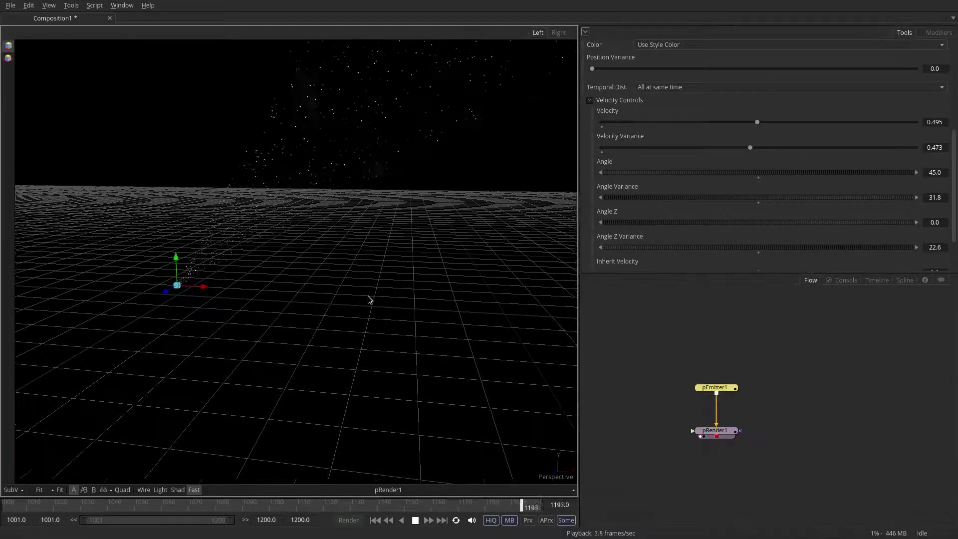
left_click_drag(368, 298, 292, 294)
left_click_drag(638, 248, 645, 249)
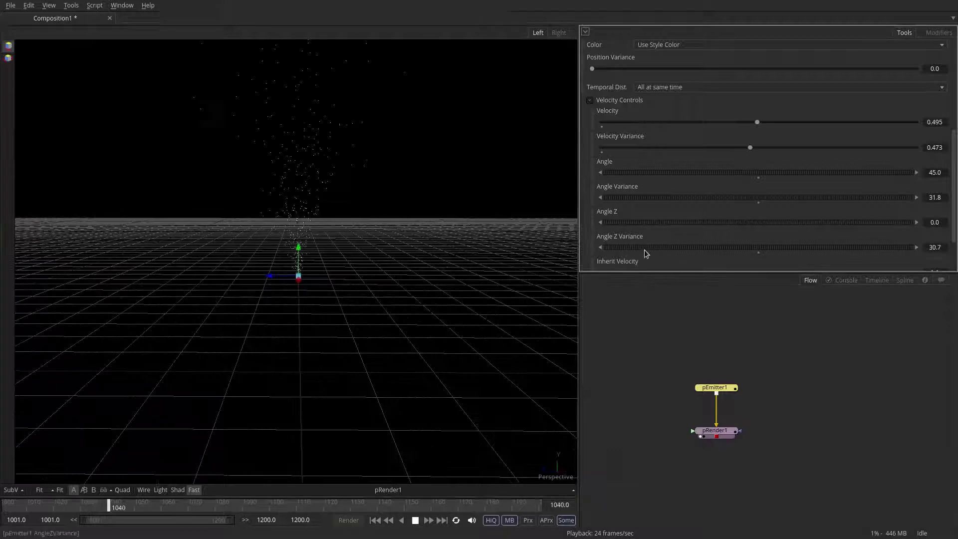
left_click_drag(265, 290, 314, 292)
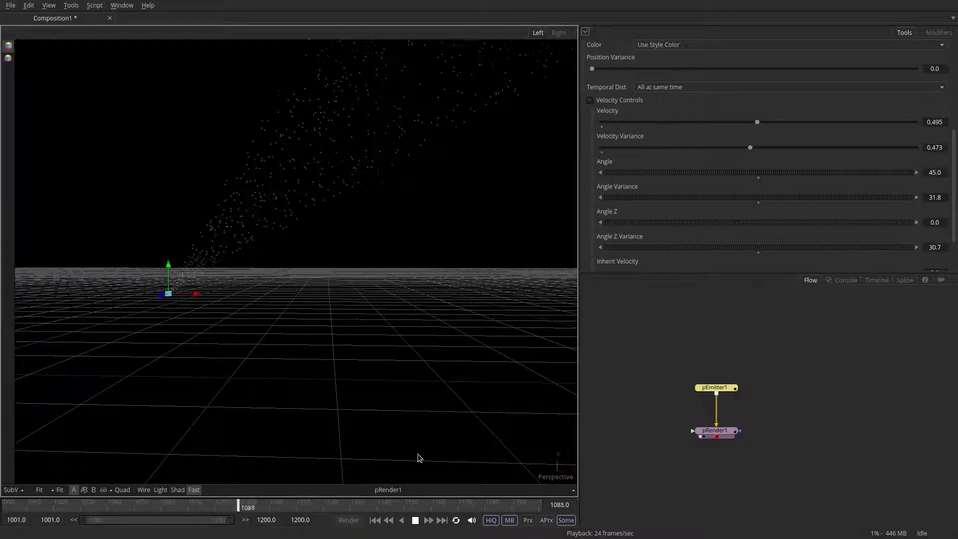
left_click_drag(315, 374, 279, 397)
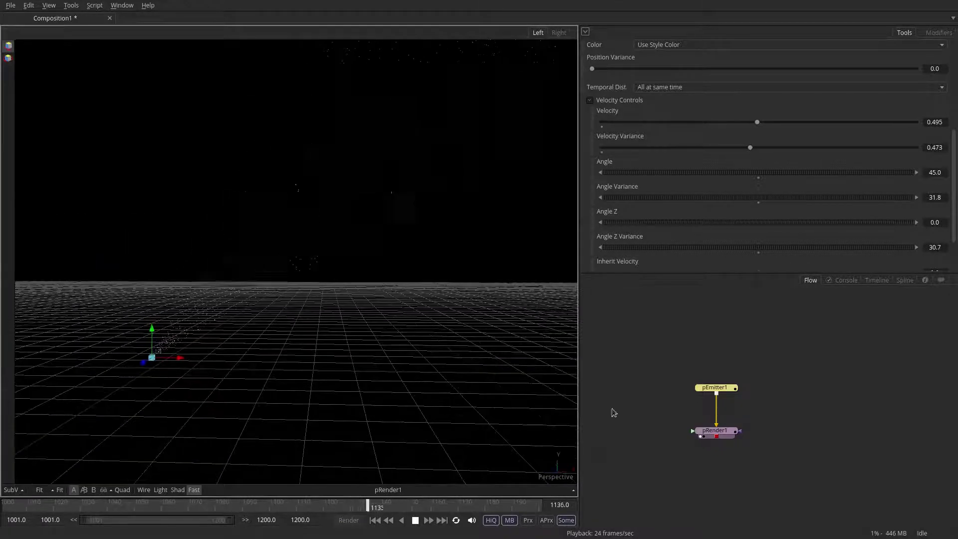
Set the emitted particles' lifespan to 60 and the lifespan variance to 20
left_click_drag(953, 154, 952, 92)
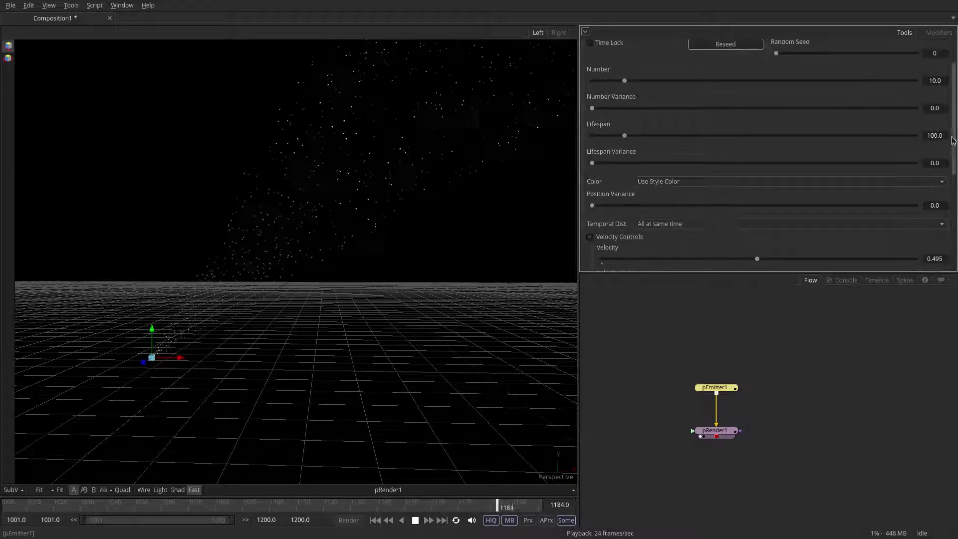
left_click_drag(943, 136, 877, 136)
type("60")
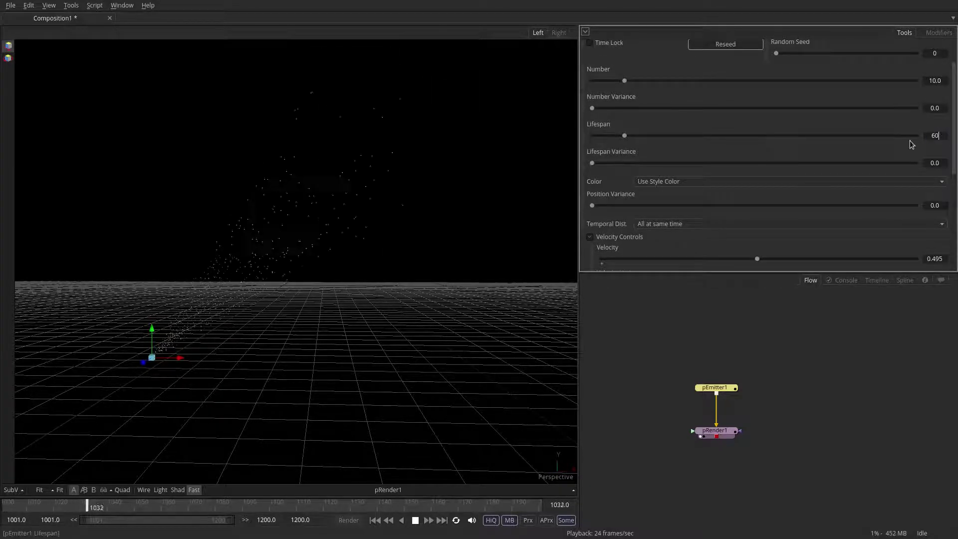
type("20")
key("Tab")
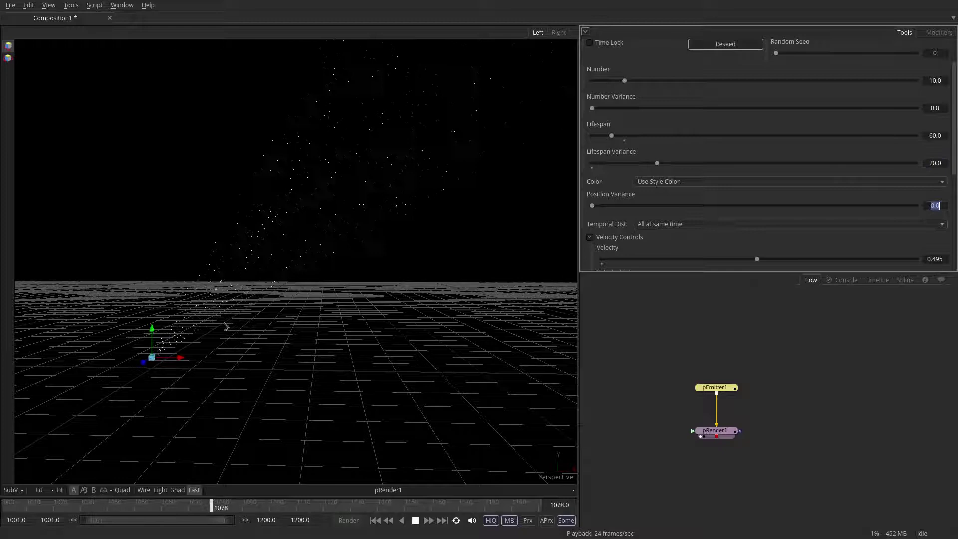
left_click_drag(225, 326, 324, 282)
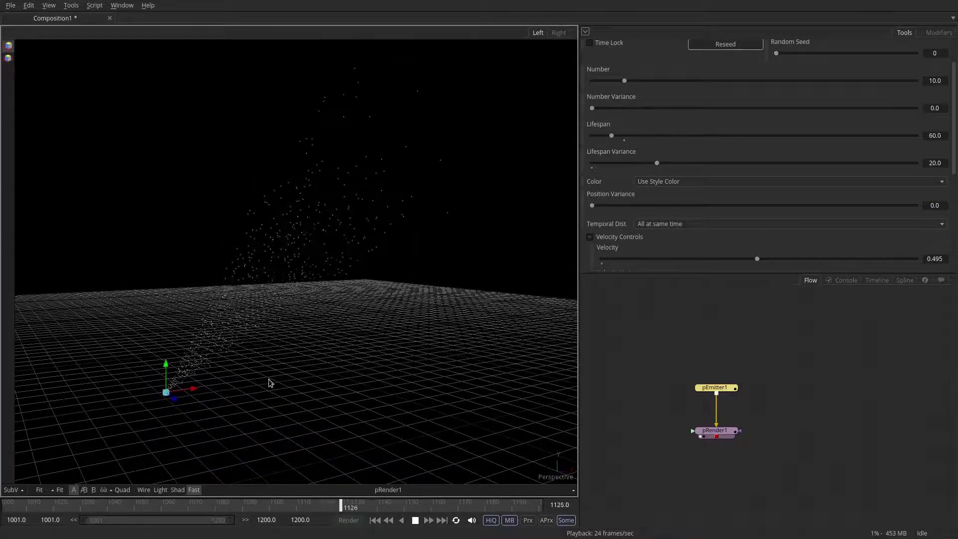
left_click_drag(268, 382, 441, 404)
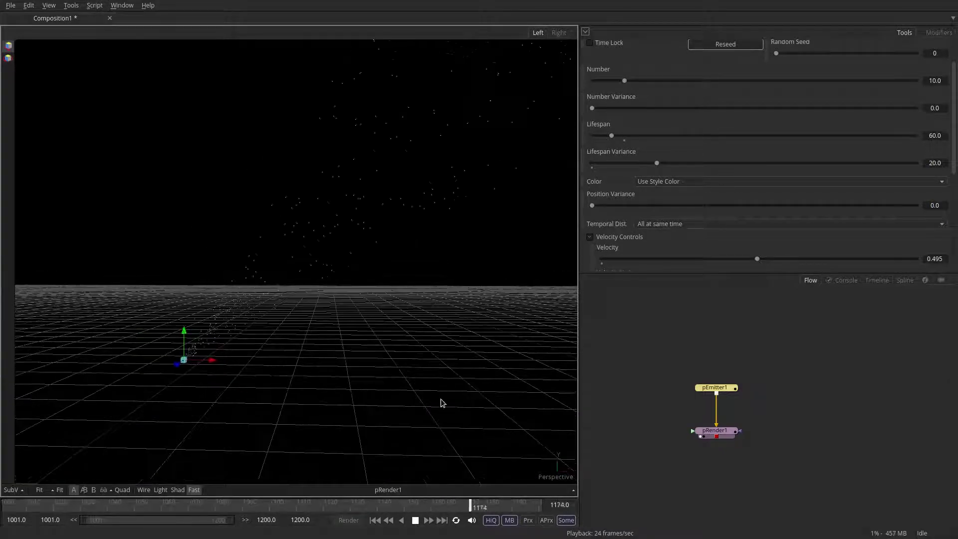
Add a pDirectionalForce node and insert it between pEmitter1 and pRender1
left_click(729, 450)
key("shift+space")
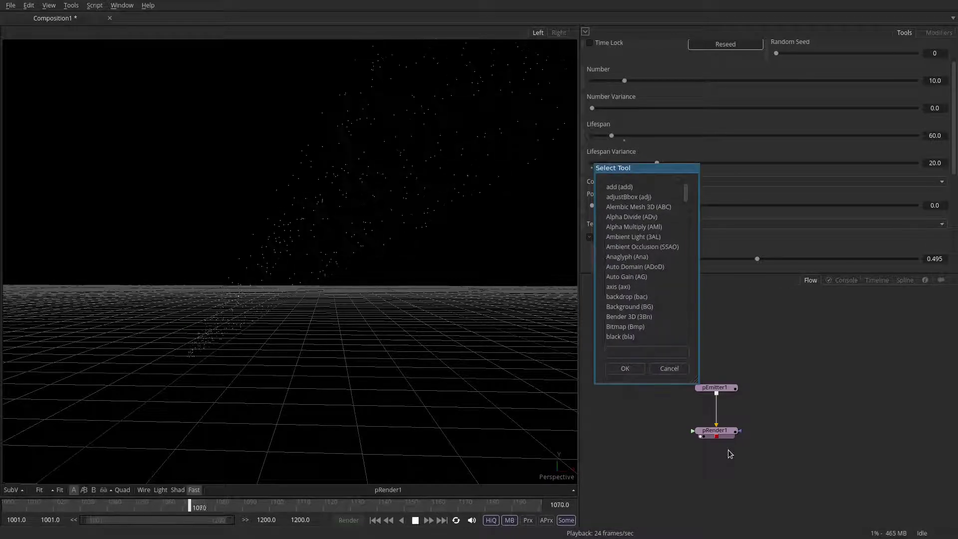
type("pdf")
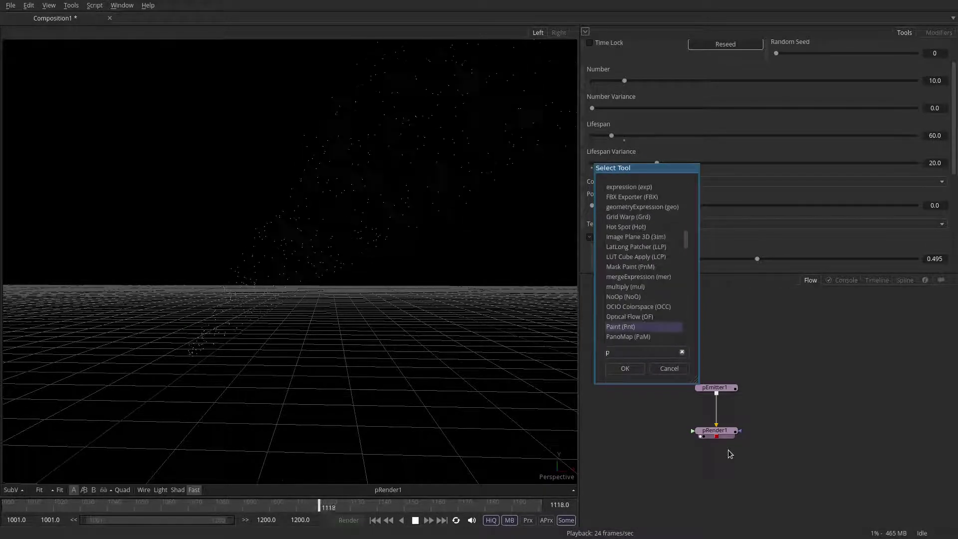
key("Return")
left_click_drag(714, 457, 716, 408)
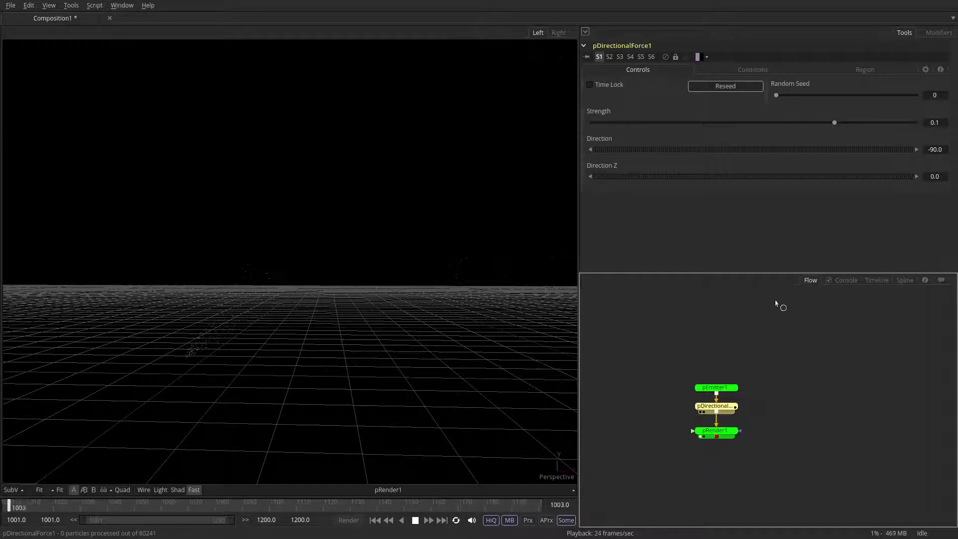
Set the directional force's strength to 0.2, check the falling particles in the viewer and stop playback
left_click(935, 122)
type("0.2")
key("Tab")
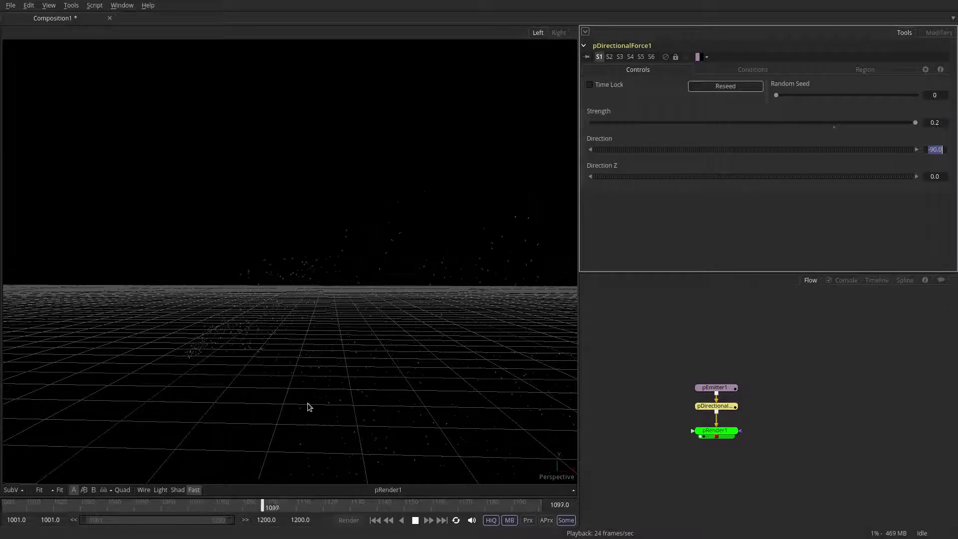
mouse_move(308, 403)
left_mouse_down()
mouse_move(277, 380)
mouse_move(242, 386)
mouse_move(297, 401)
left_mouse_up()
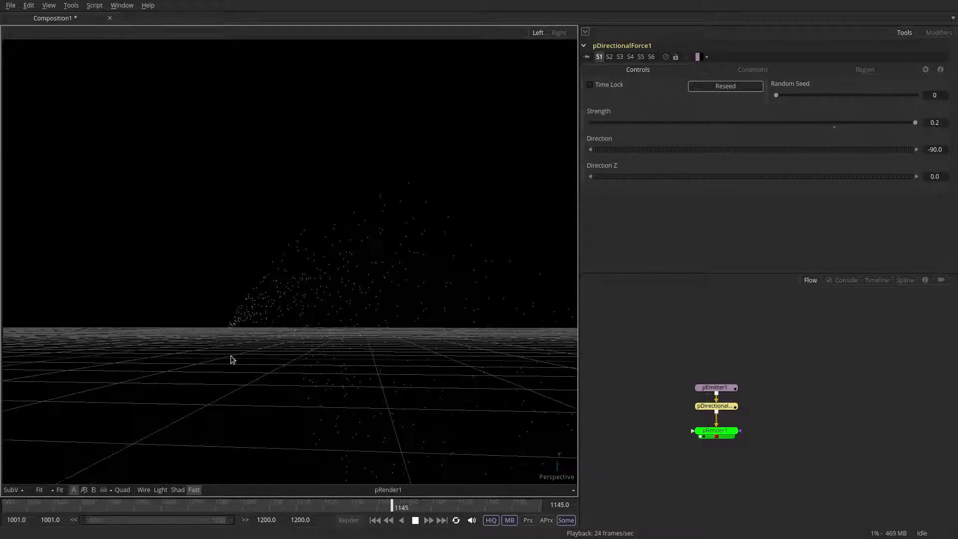
left_click_drag(309, 363, 313, 434)
left_click(414, 520)
Add a pBounce node in an empty area of the flow
left_click(643, 469)
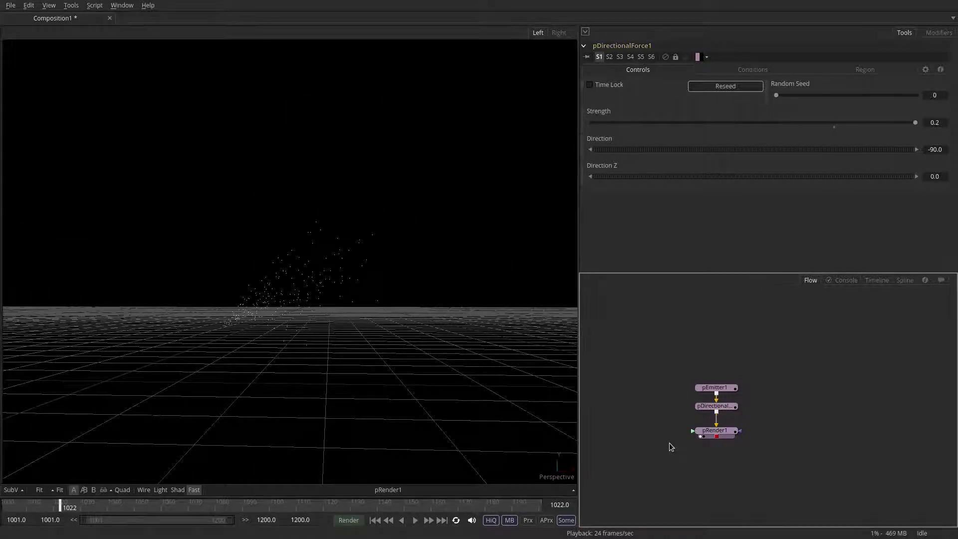
key("shift+space")
type("pbounce")
key("Return")
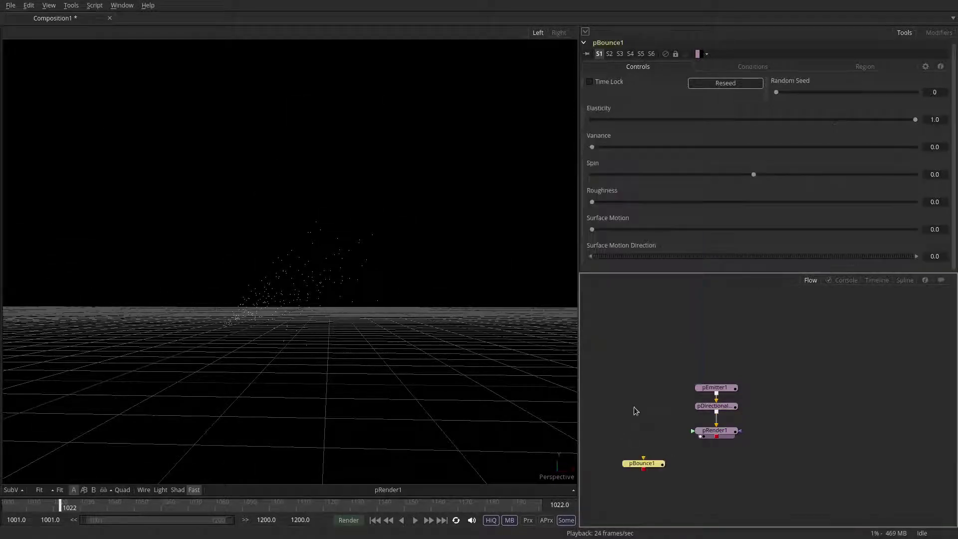
Insert pBounce1 between the directional force node and pRender1, and set its region to Rectangle
left_click_drag(718, 430, 714, 464)
left_click_drag(646, 465, 715, 440)
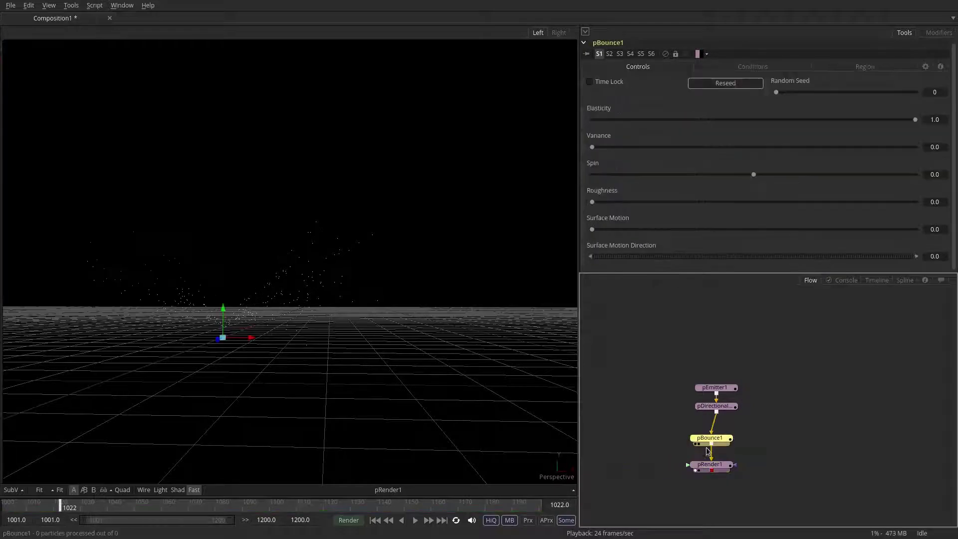
left_click(867, 67)
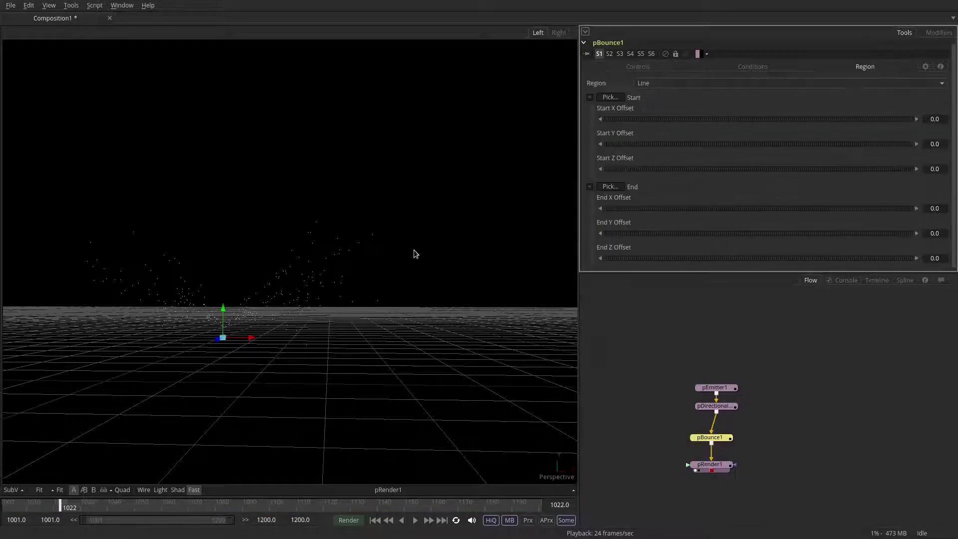
left_click(635, 86)
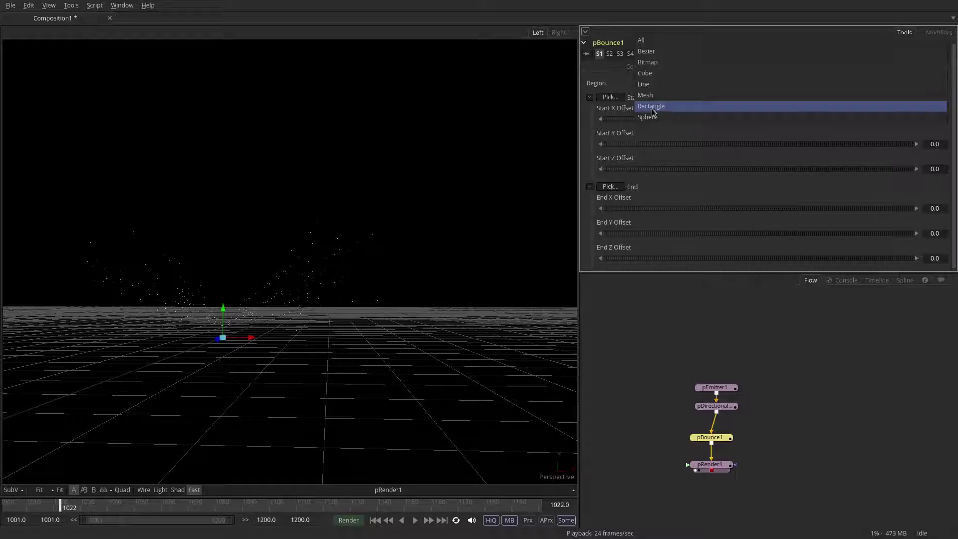
left_click(658, 103)
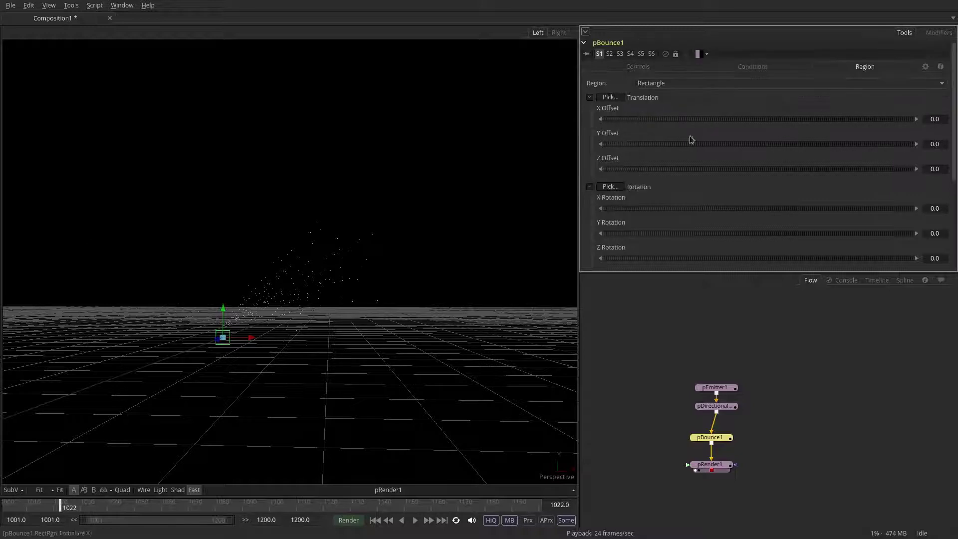
Set the bounce rectangle's X rotation to 90 so it lies flat on the ground grid
left_click(927, 210)
type("90")
key("Tab")
left_click_drag(186, 324, 291, 382)
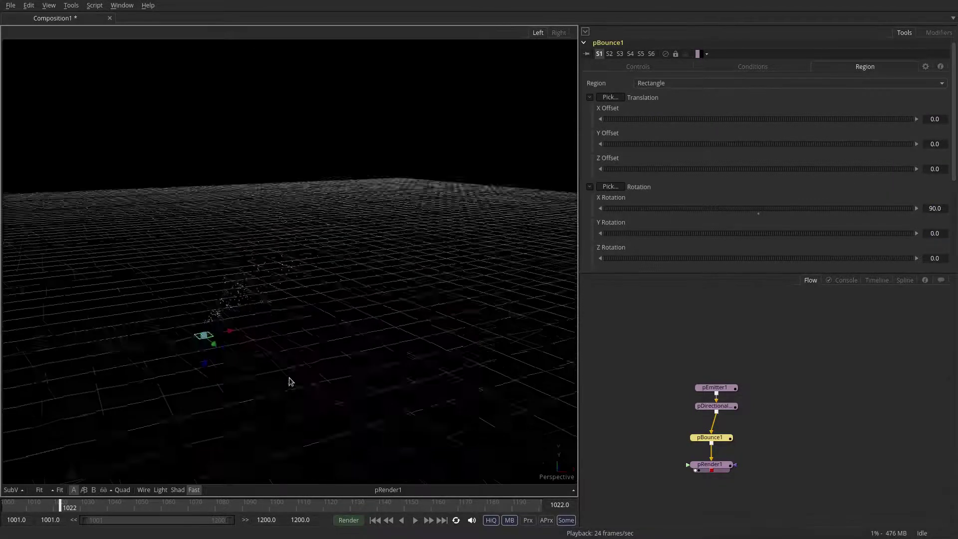
Set the bounce rectangle's width and height to 4
left_click_drag(952, 129, 953, 219)
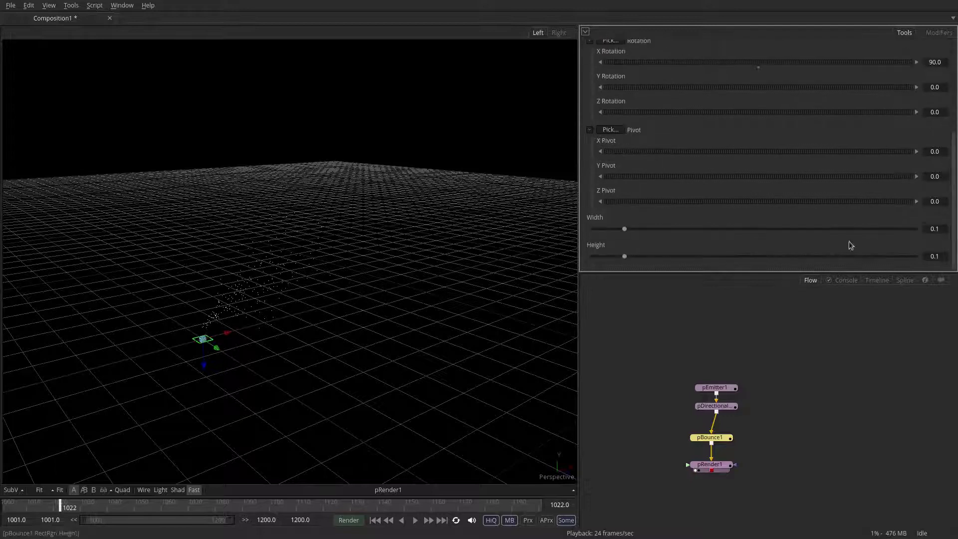
left_click(928, 229)
type("4")
key("Tab")
type("4")
key("Tab")
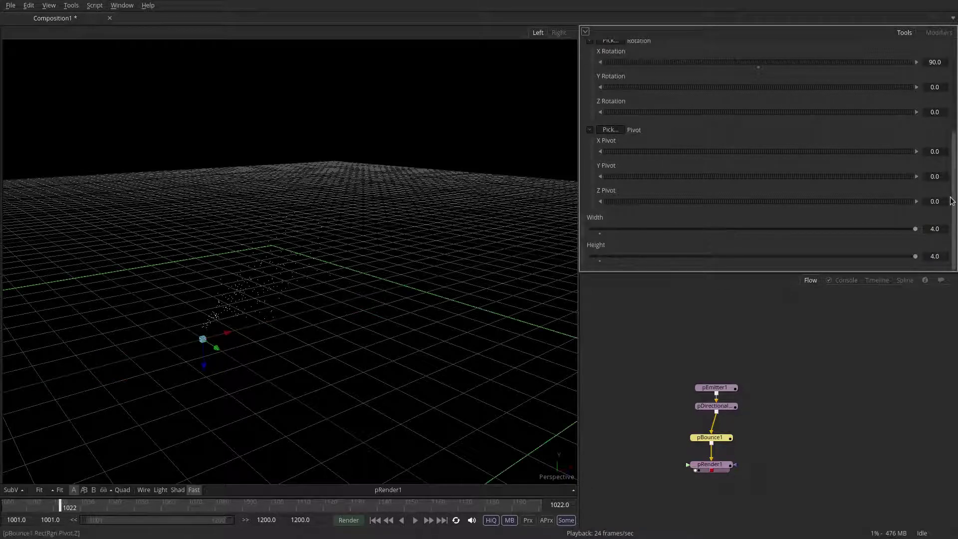
left_click_drag(279, 314, 172, 325)
Play the simulation and enlarge the bounce rectangle to a width and height of 8
left_click(415, 520)
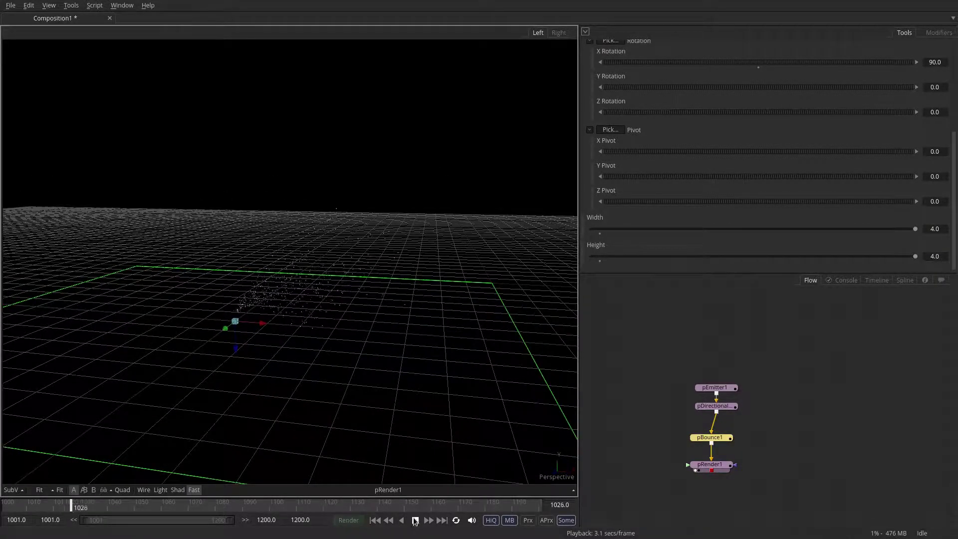
left_click(935, 229)
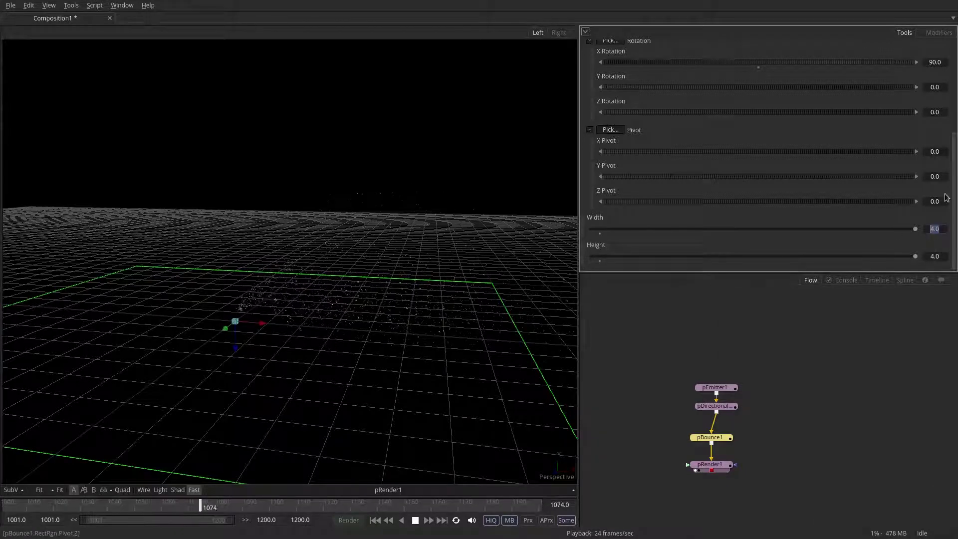
type("8")
key("Return")
left_click_drag(298, 300, 250, 329)
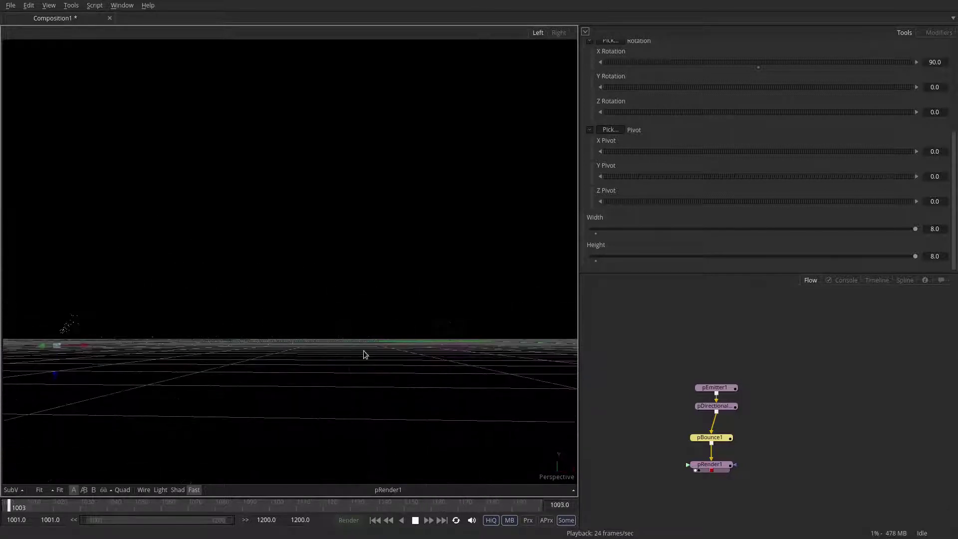
Lower the bounce elasticity to 0.117 and raise its variance to 0.207 while the simulation plays
scroll(749, 150, "up", 5)
left_click(637, 70)
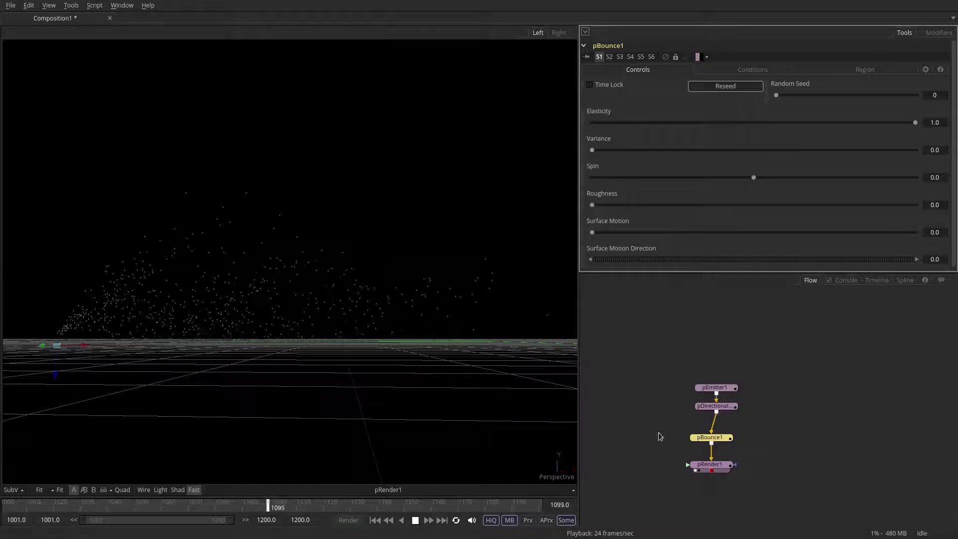
left_click_drag(915, 122, 630, 123)
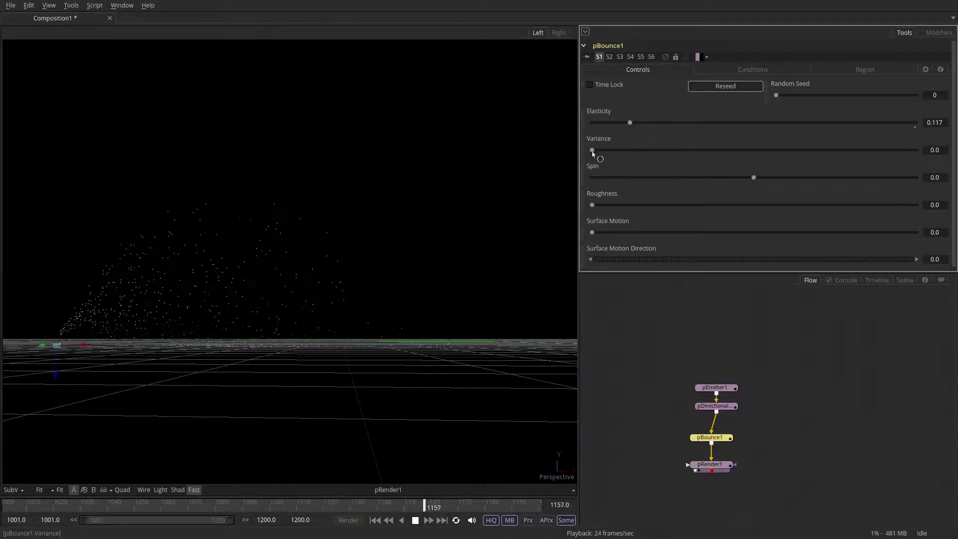
left_click_drag(593, 152, 638, 148)
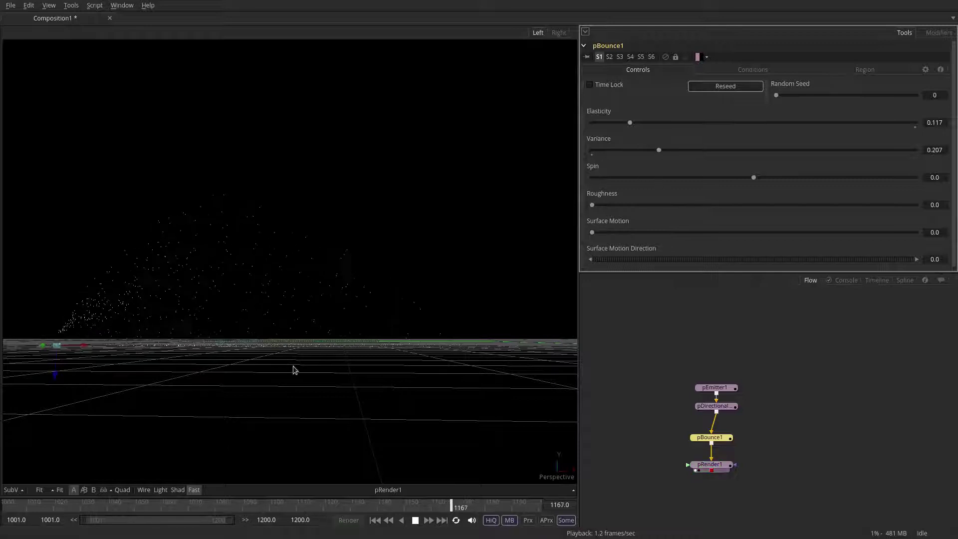
left_click_drag(294, 369, 239, 338)
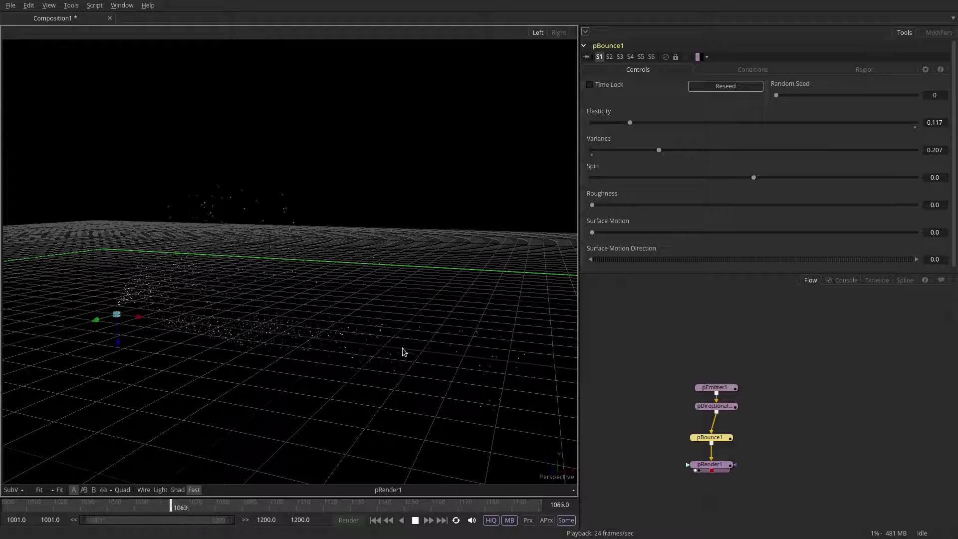
Align pEmitter1 and the directional force above pBounce1, and insert a new pFriction node between pBounce1 and pRender1
left_click_drag(684, 415, 718, 394)
left_click(653, 403)
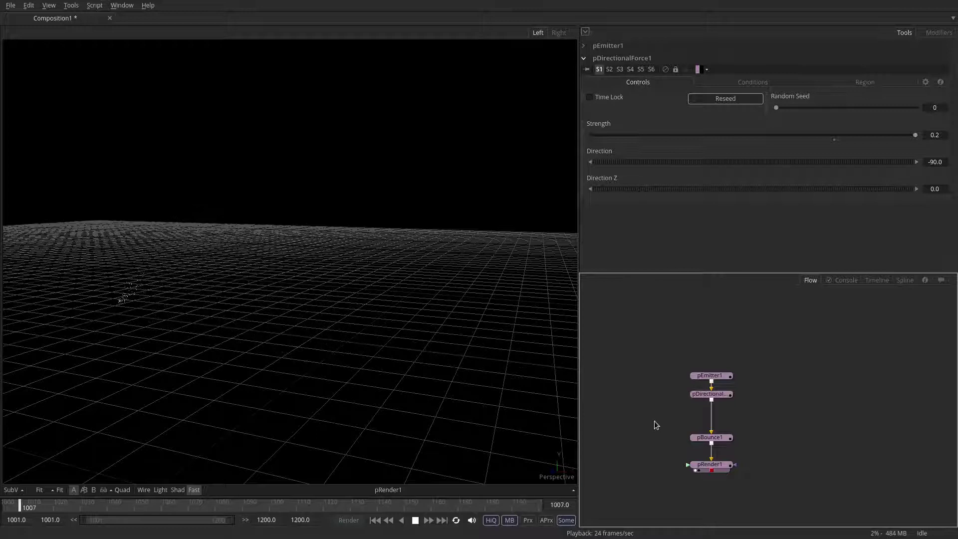
key("shift+space")
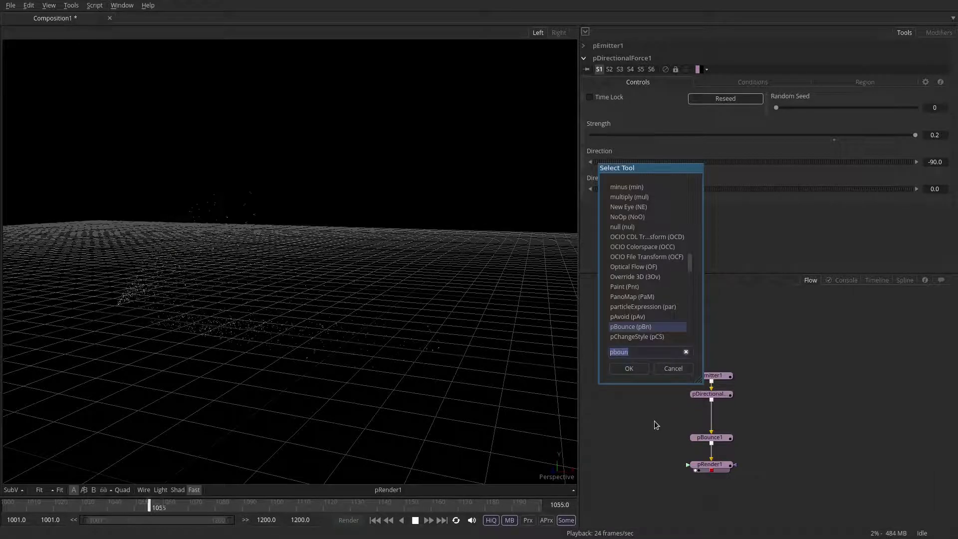
type("pfr")
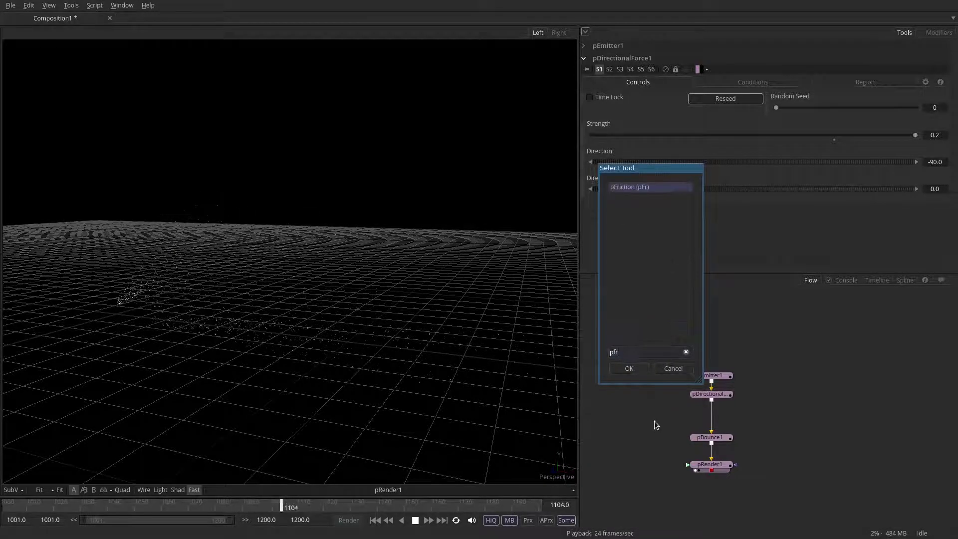
key("Return")
left_click_drag(649, 428, 717, 458)
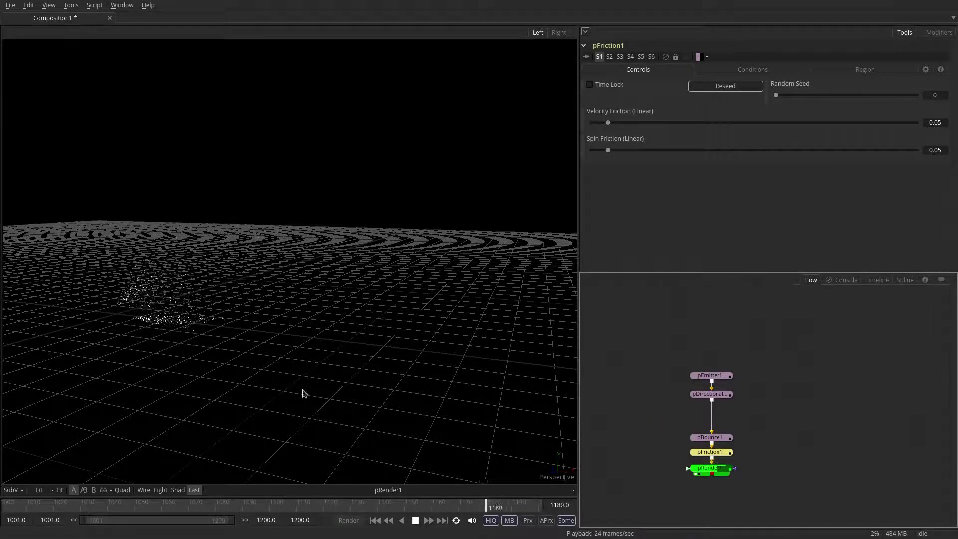
Set pFriction1's linear velocity friction to 0.04
left_click_drag(177, 333, 460, 309)
left_click(943, 125)
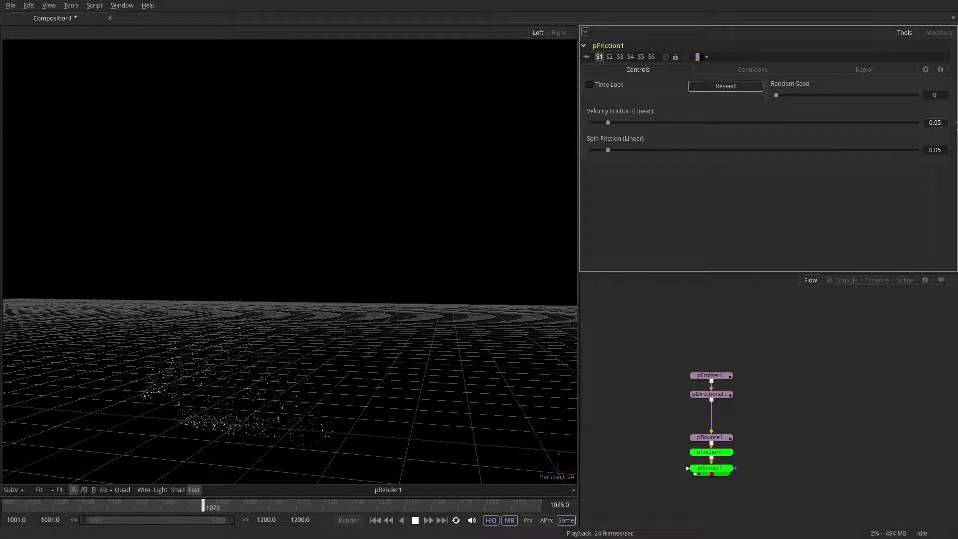
key("BackSpace")
type("4")
key("Tab")
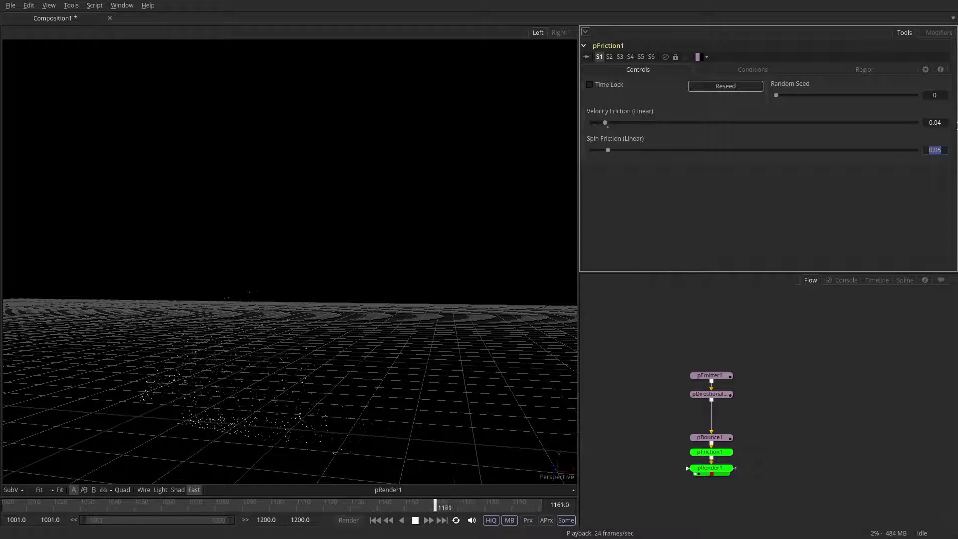
Set the probability in the friction node's conditions to 0.75, check the particles from ground level and stop playback
left_click(744, 70)
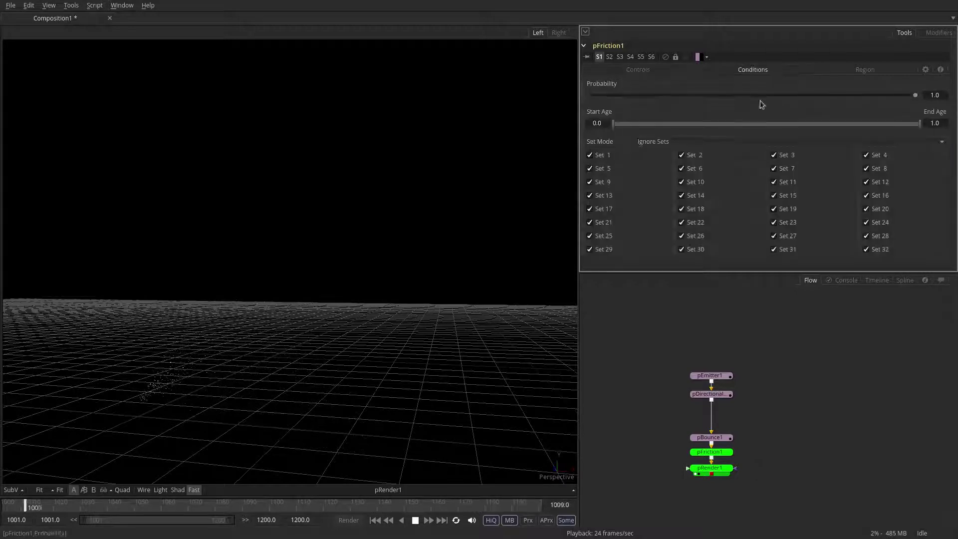
left_click_drag(943, 96, 915, 90)
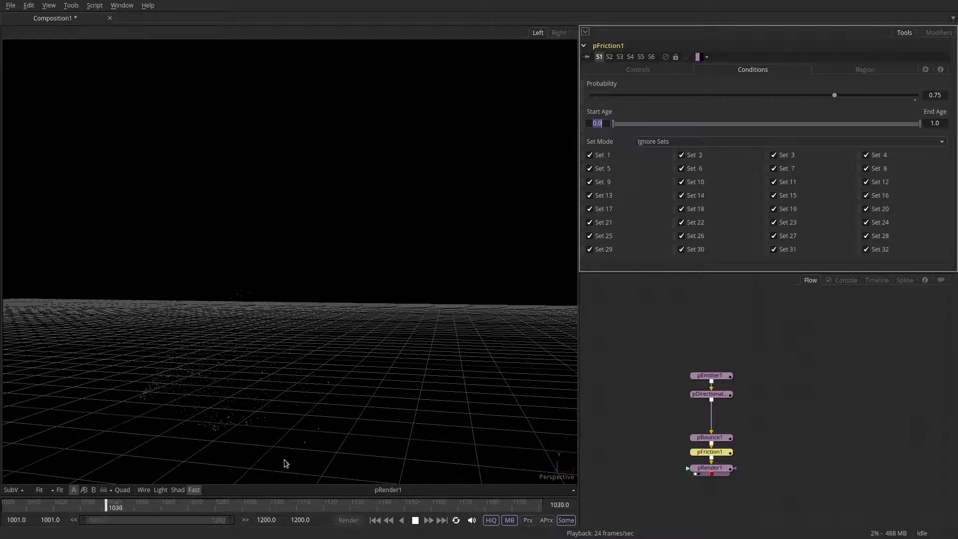
left_click_drag(285, 460, 295, 388)
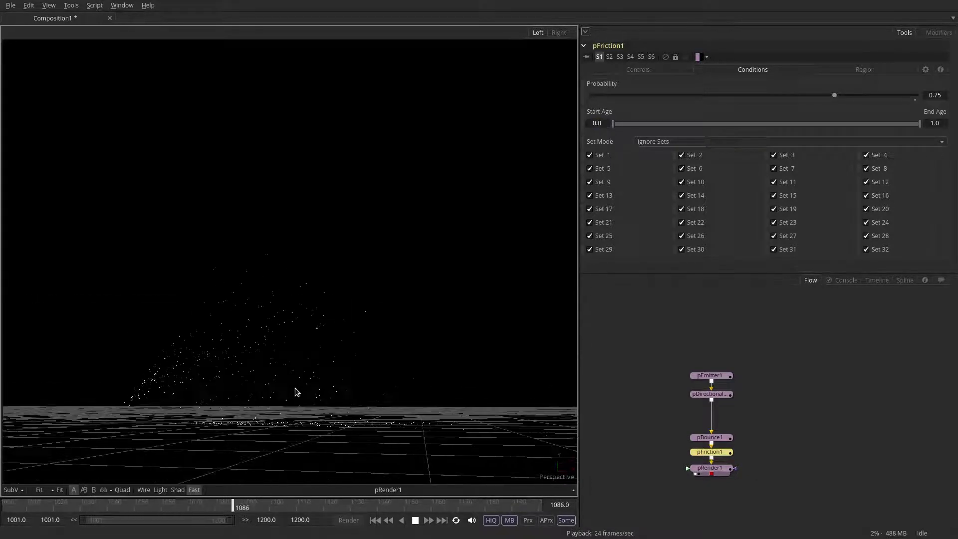
left_click(416, 522)
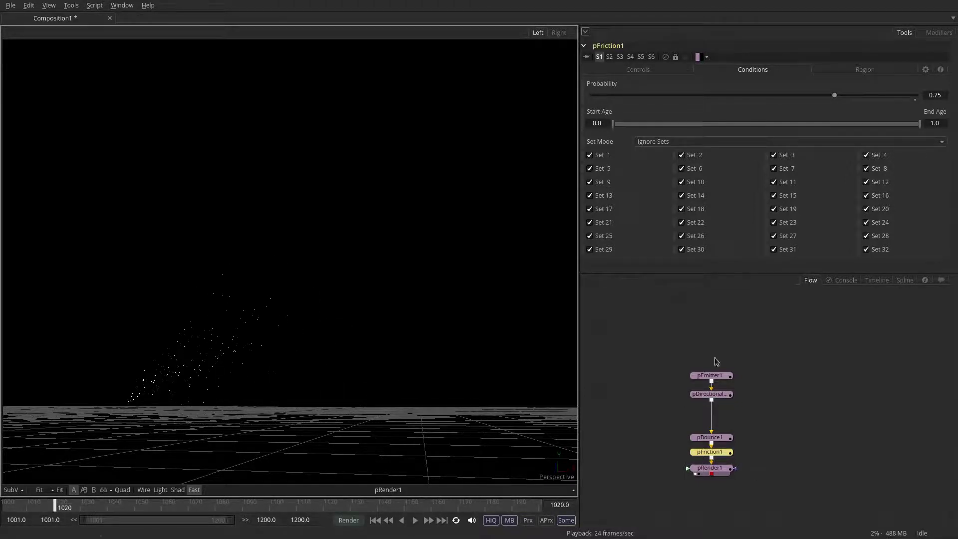
Add a FastNoise node in the free area above pEmitter1 and show it in the left viewer
left_click_drag(715, 358, 732, 413)
left_click(731, 367)
key("ctrl+space")
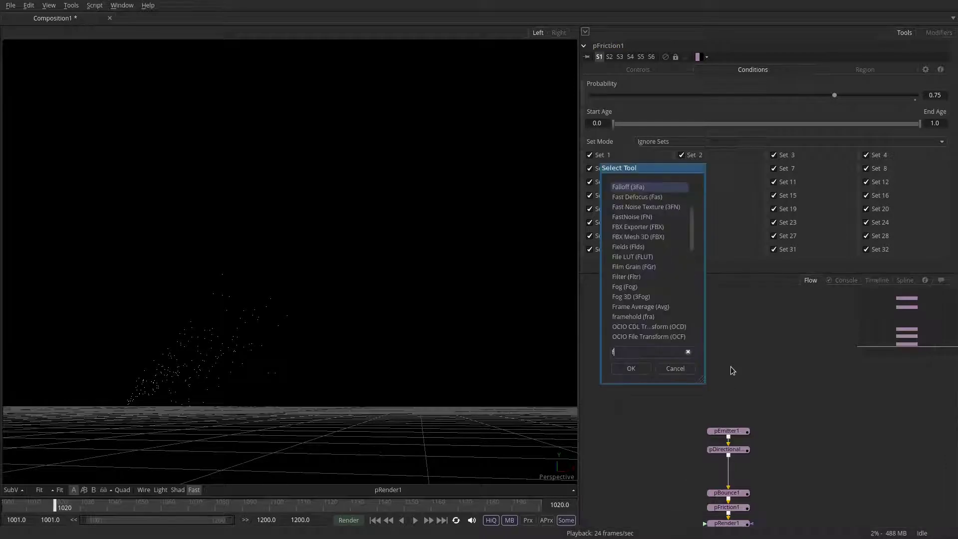
type("fast")
key("Down")
key("Down")
key("Return")
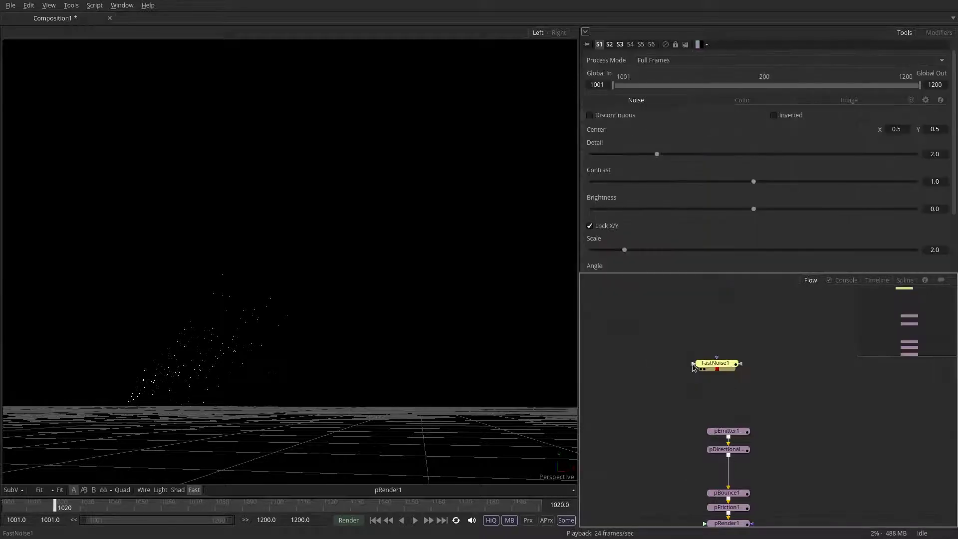
key("1")
scroll(331, 236, "down", 3)
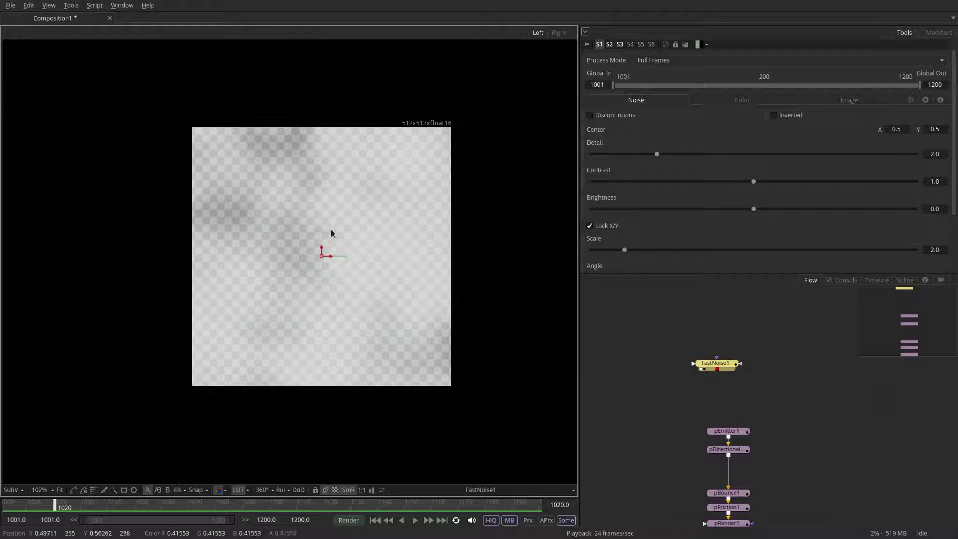
Set the FastNoise image's width and height to 128
left_click(842, 103)
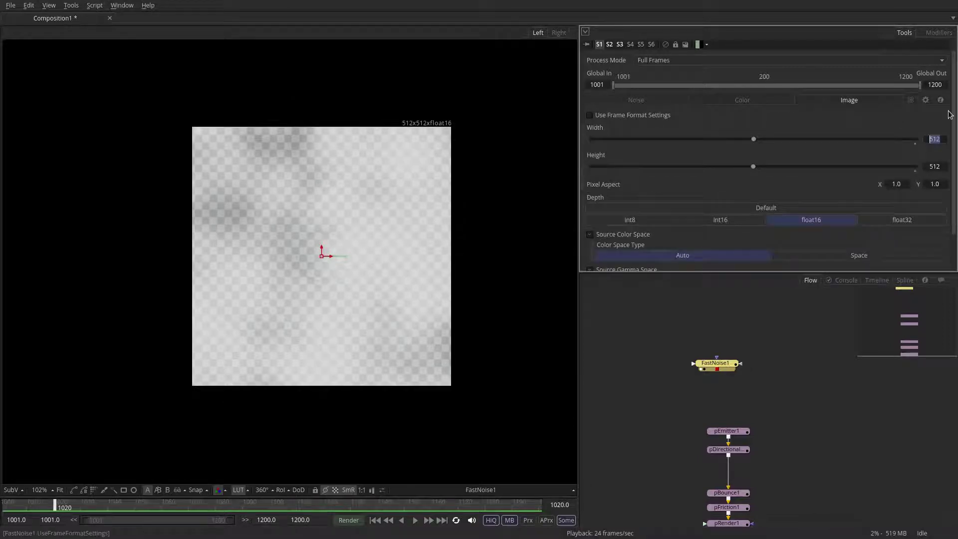
type("128")
key("Tab")
type("128")
key("Tab")
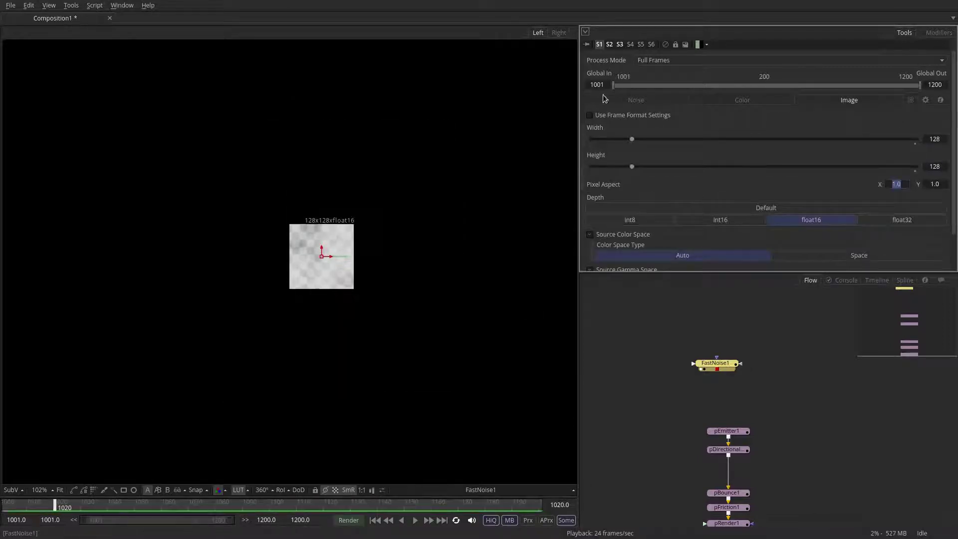
Adjust the noise pattern to detail 3.86, scale 7.19 and contrast 1.617
left_click(605, 101)
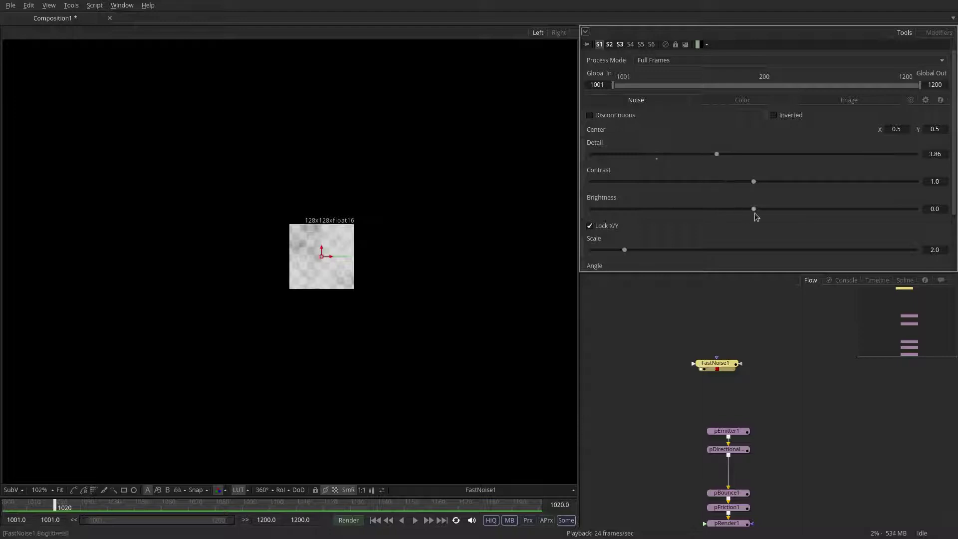
left_click_drag(625, 250, 697, 250)
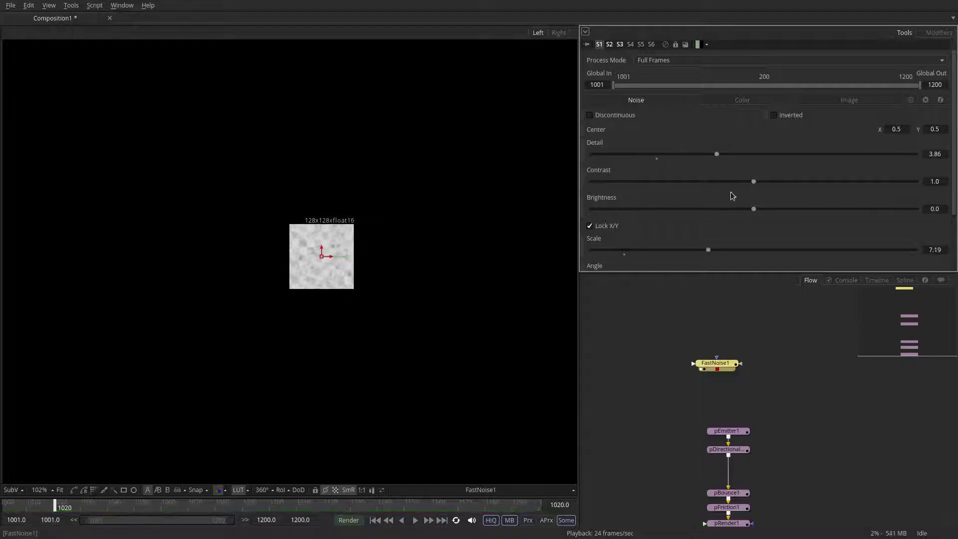
left_click_drag(753, 181, 779, 181)
scroll(369, 303, "up", 3)
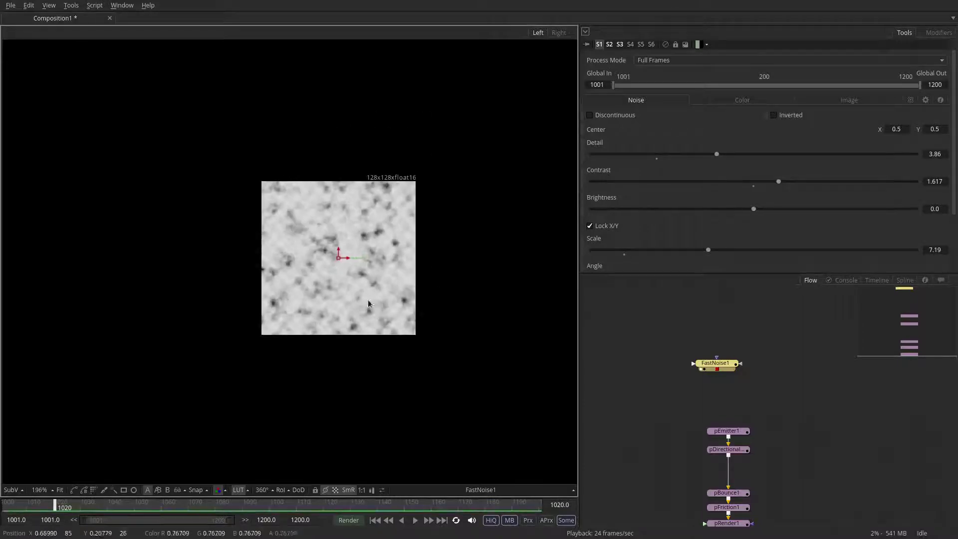
Set the noise's seethe rate to 0.144 while previewing its animation, and return to the first frame
scroll(631, 248, "down", 3)
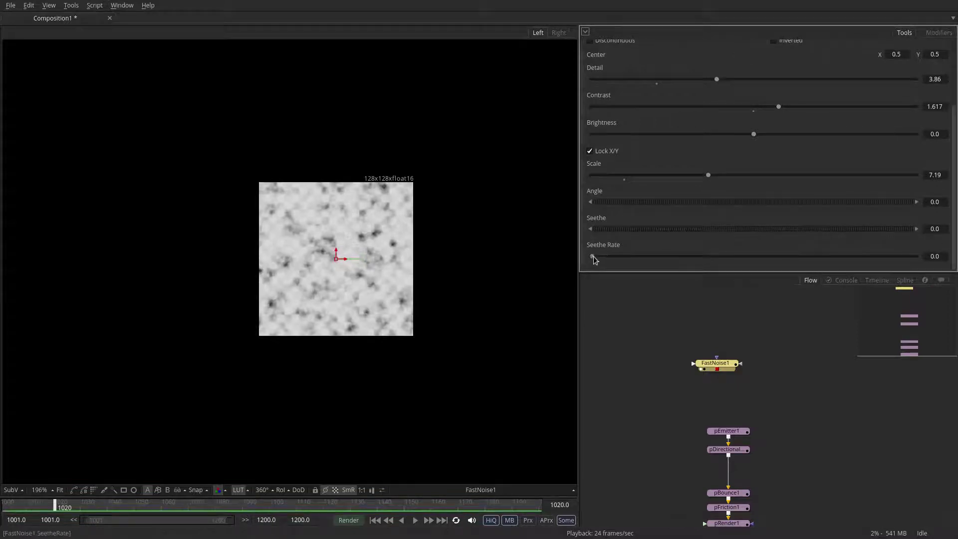
left_click_drag(594, 256, 606, 256)
scroll(350, 269, "up", 3)
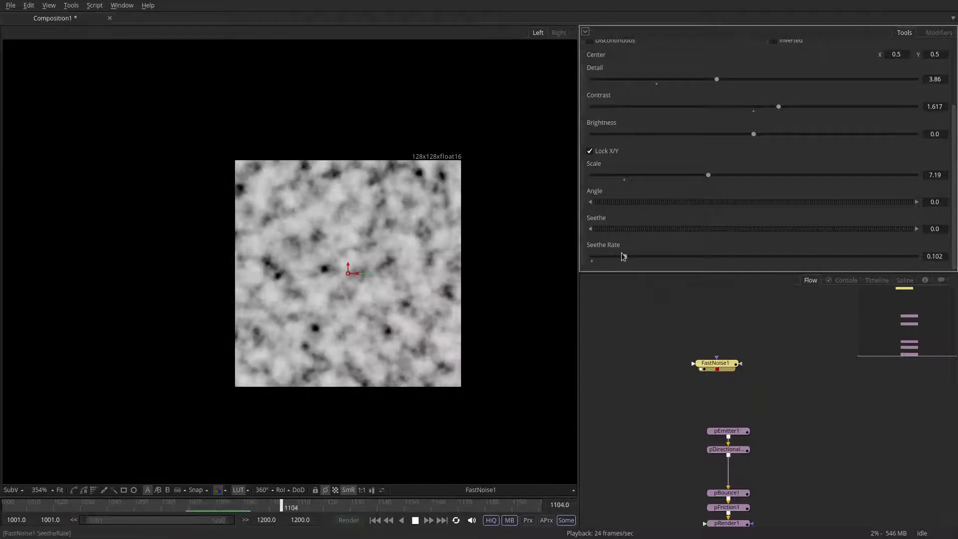
left_click(416, 521)
left_click(375, 521)
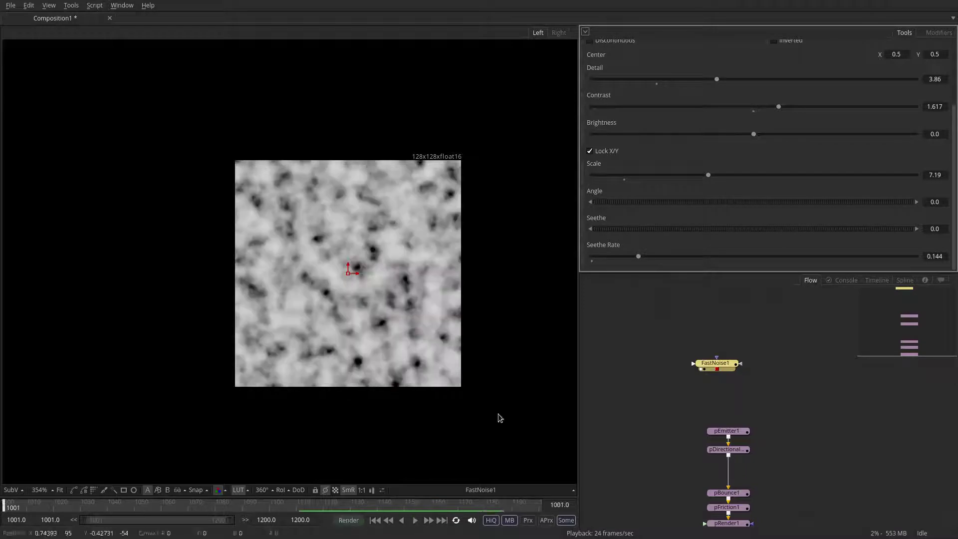
Add a Rectangle mask above FastNoise1 and connect it to the noise node's mask input
left_click(705, 305)
left_click(123, 489)
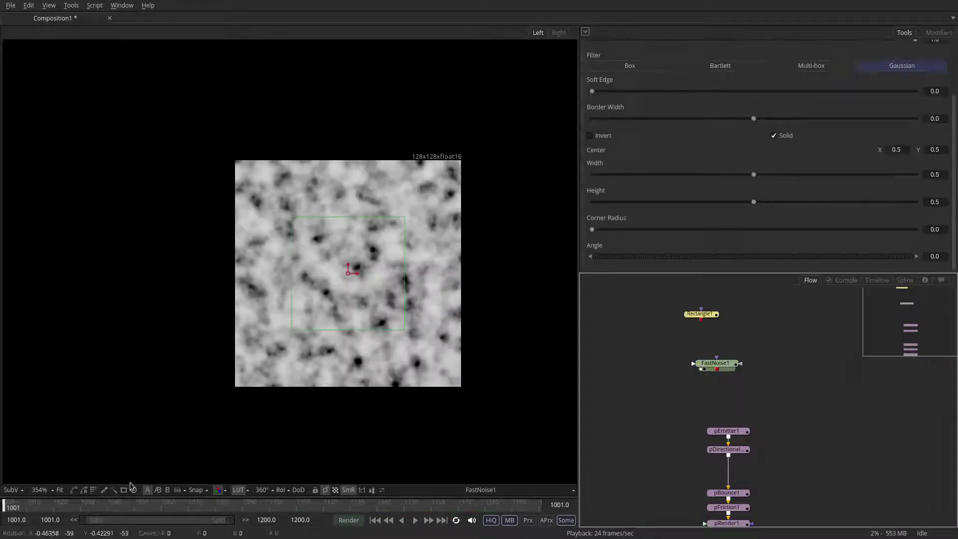
left_click_drag(717, 315, 713, 357)
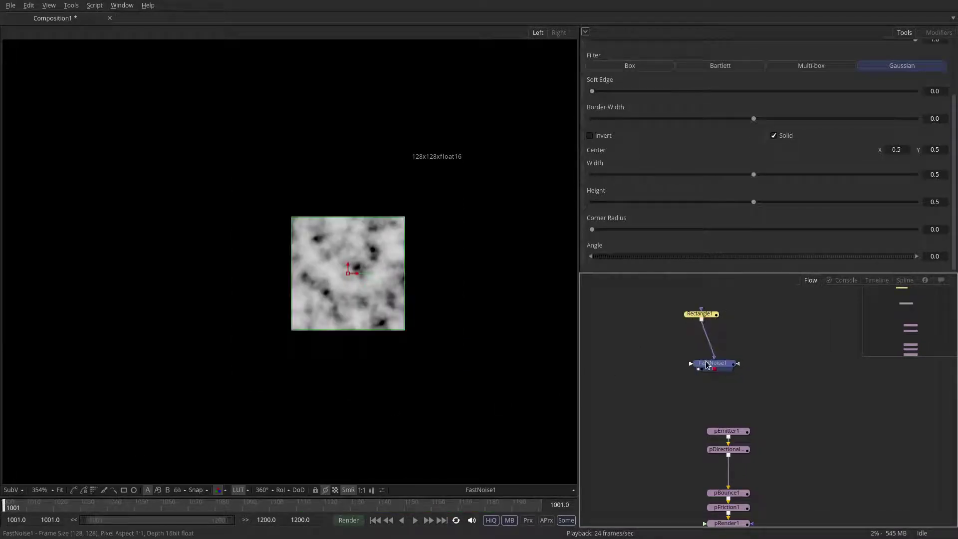
left_click(713, 363)
Reshape the rectangle mask into a thin horizontal strip about 0.919 wide and 0.031 high
left_click(703, 318)
left_click_drag(405, 217, 429, 254)
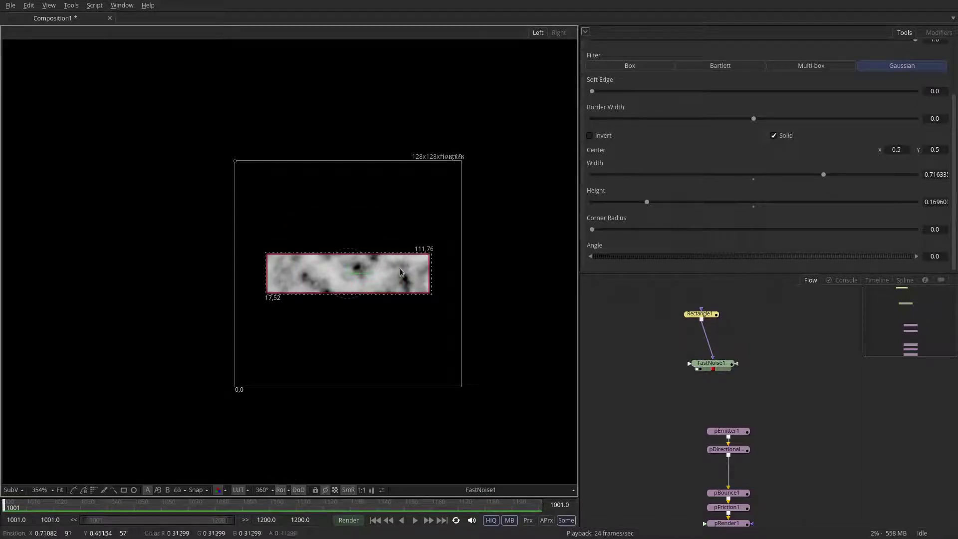
scroll(424, 250, "up", 3)
left_click_drag(391, 243, 424, 259)
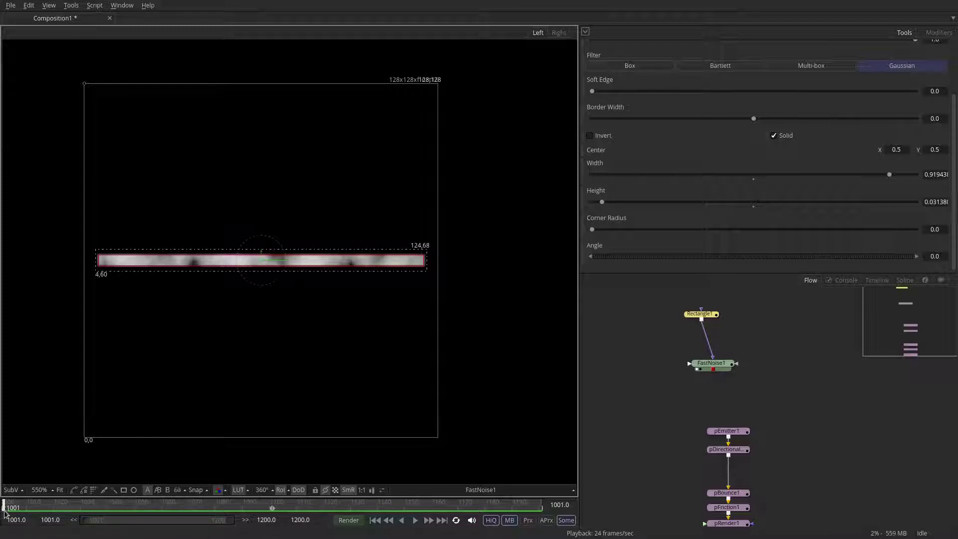
Keyframe the rectangle mask's width at 0.921 on frame 1001 and 0.035 on frame 1025
right_click(889, 175)
left_click(897, 181)
mouse_move(885, 175)
left_mouse_down()
mouse_move(827, 174)
mouse_move(888, 184)
left_mouse_up()
left_click(64, 506)
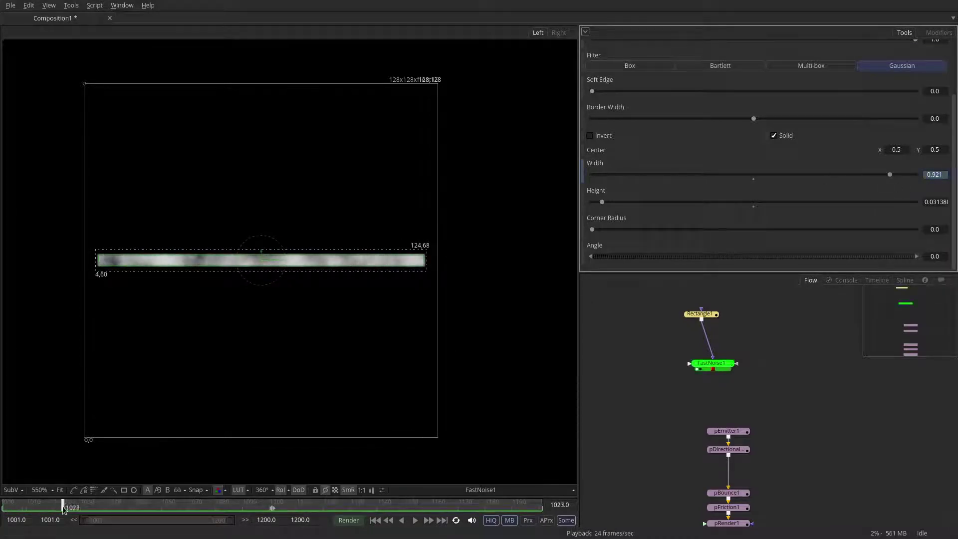
left_click_drag(62, 506, 68, 507)
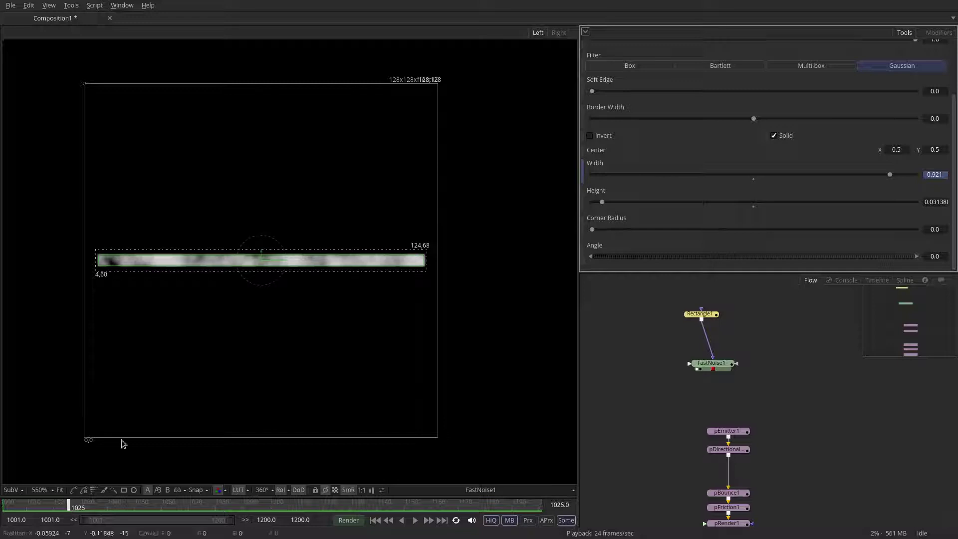
left_click_drag(889, 179, 601, 198)
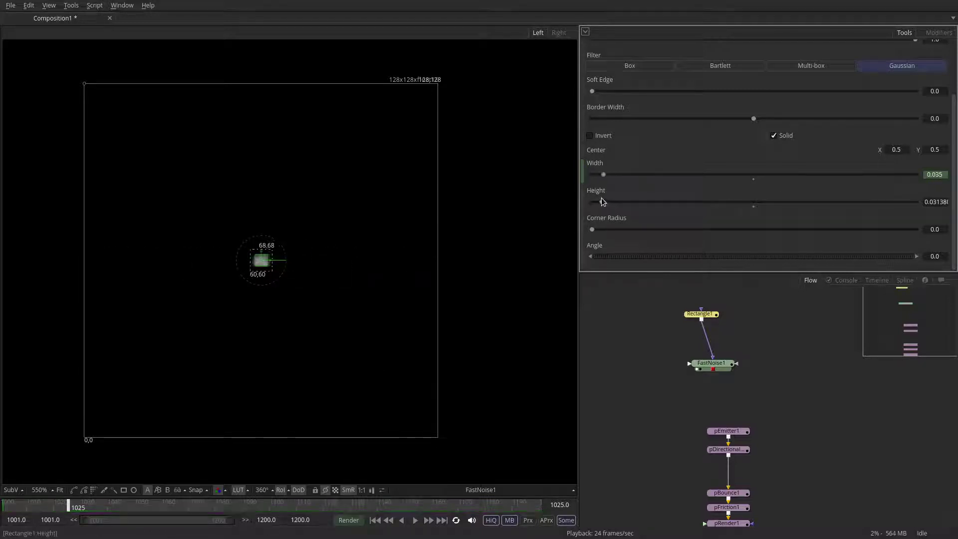
Bend the rectangle's width curve so it drops steeply from frame 1001 and levels off toward frame 1025, and preview the animation
left_click(906, 281)
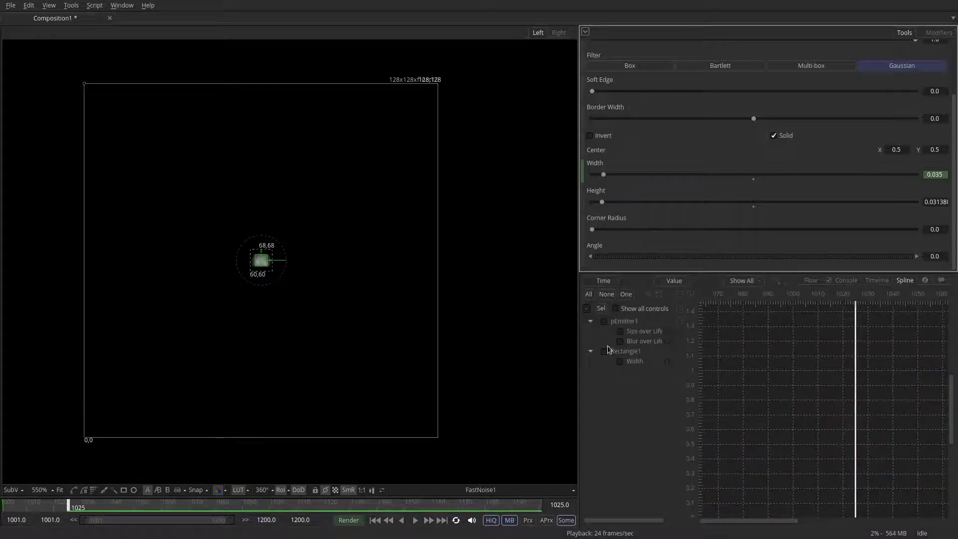
left_click(620, 361)
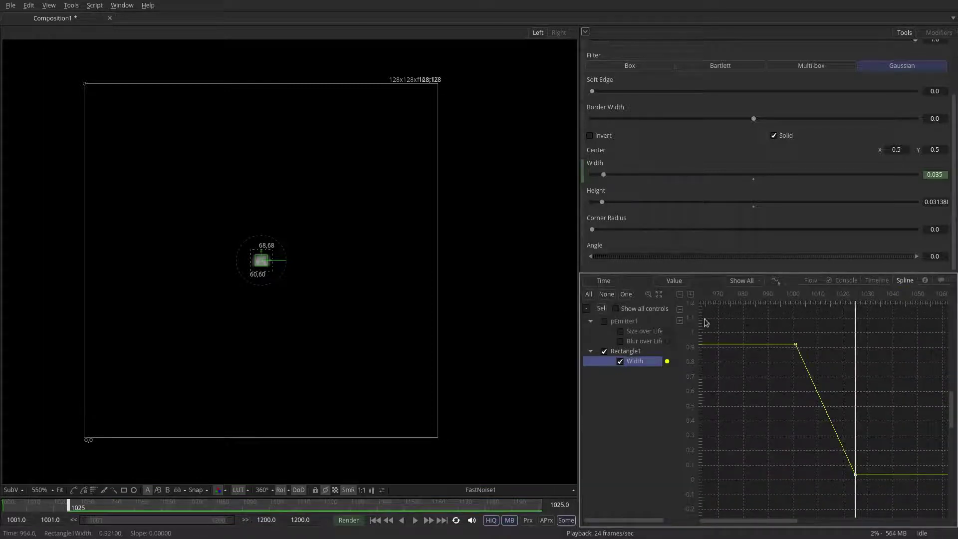
left_click(659, 294)
left_click(719, 319)
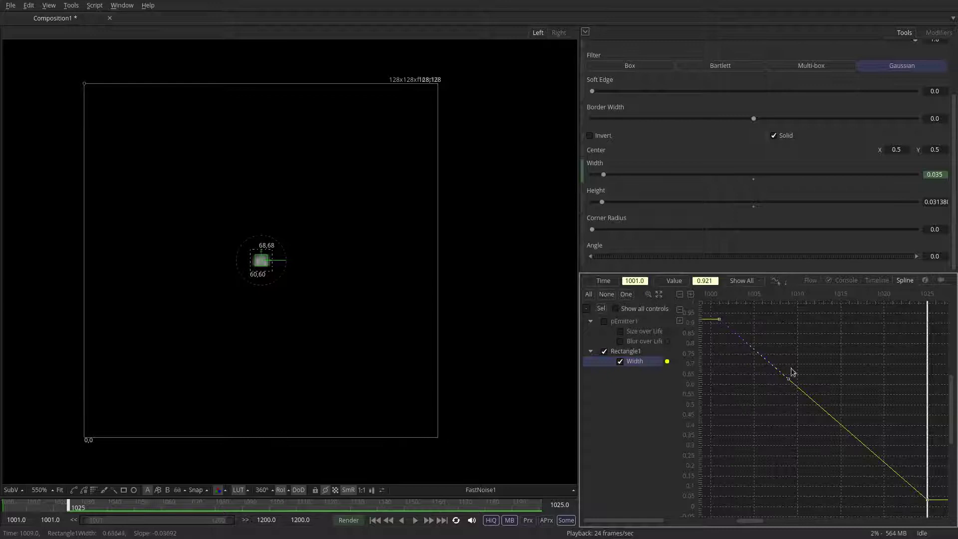
left_click_drag(787, 380, 743, 427)
left_click(927, 500)
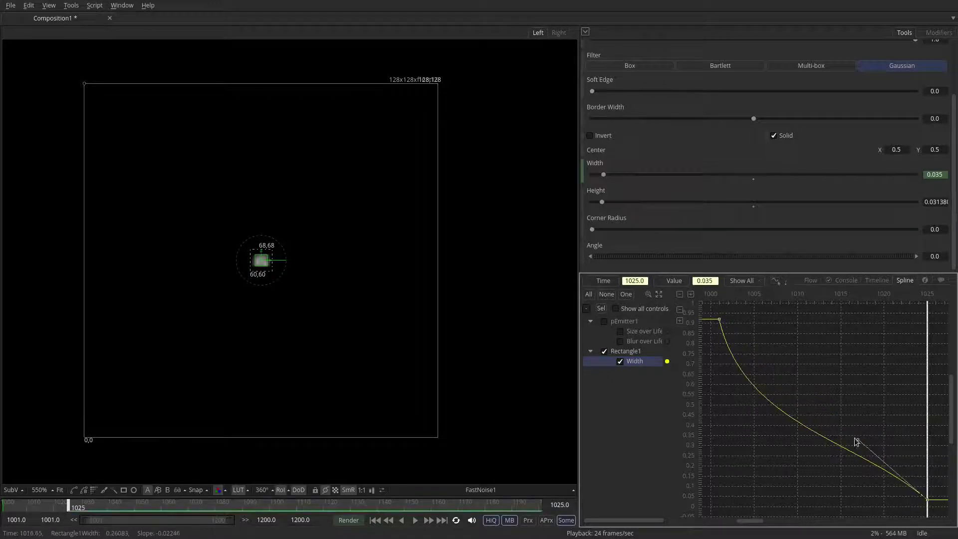
left_click_drag(857, 440, 839, 461)
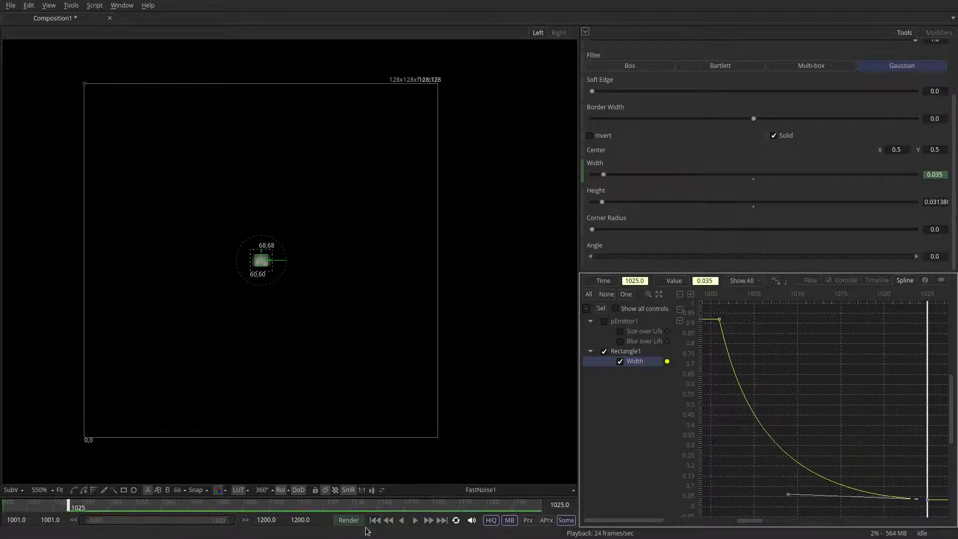
left_click(375, 521)
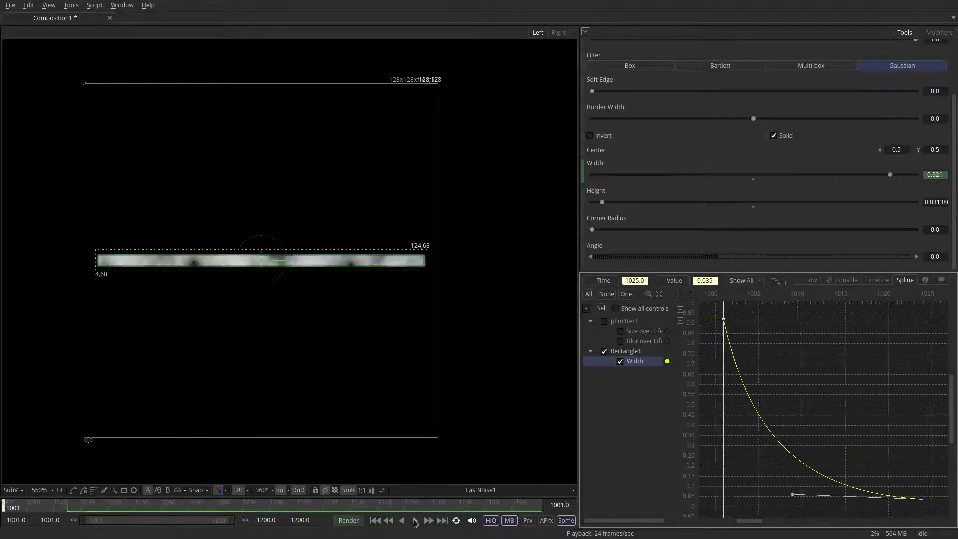
left_click(415, 521)
left_click(415, 520)
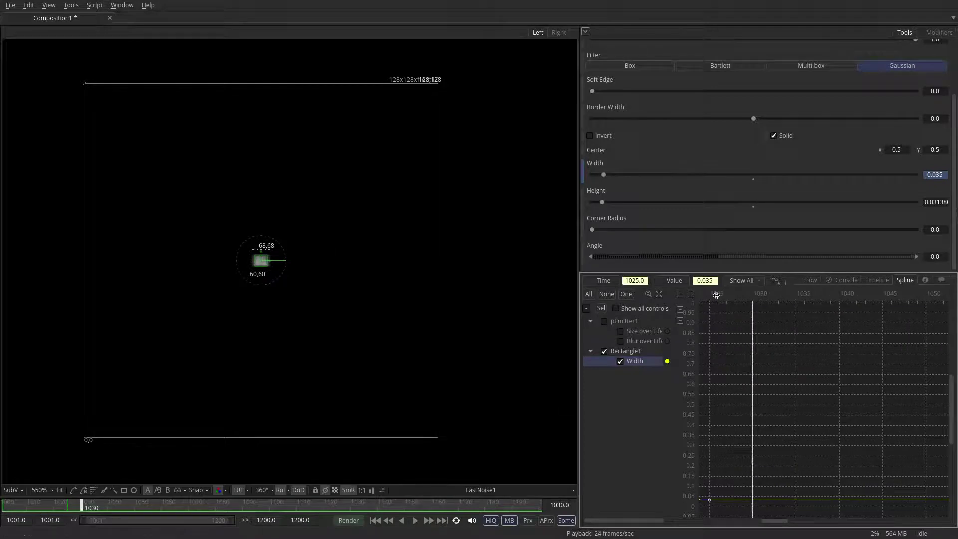
Arrange Rectangle1 and FastNoise1 in a straight column above pEmitter1 in the node flow
left_click(809, 280)
left_click_drag(704, 316, 724, 374)
left_click(711, 398)
Set pEmitter1's particle style to Bitmap with FastNoise1 as its source, and preview the particles through pRender1 in the left viewer
left_click(728, 432)
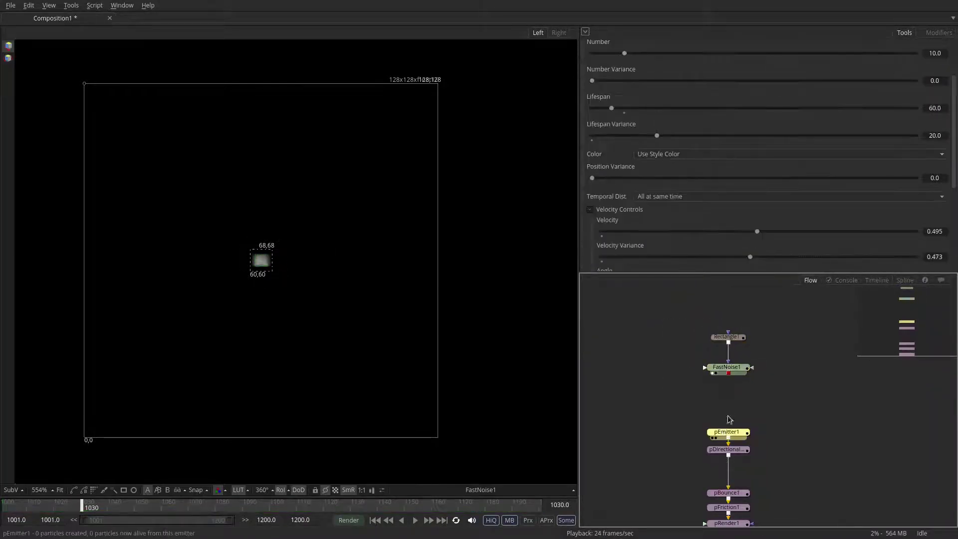
left_click_drag(954, 118, 954, 49)
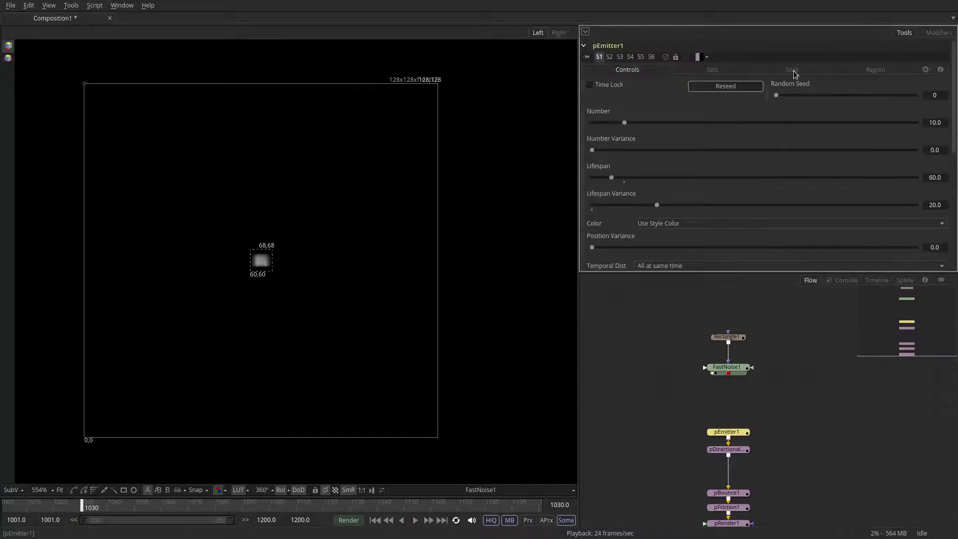
left_click(793, 71)
left_click(691, 87)
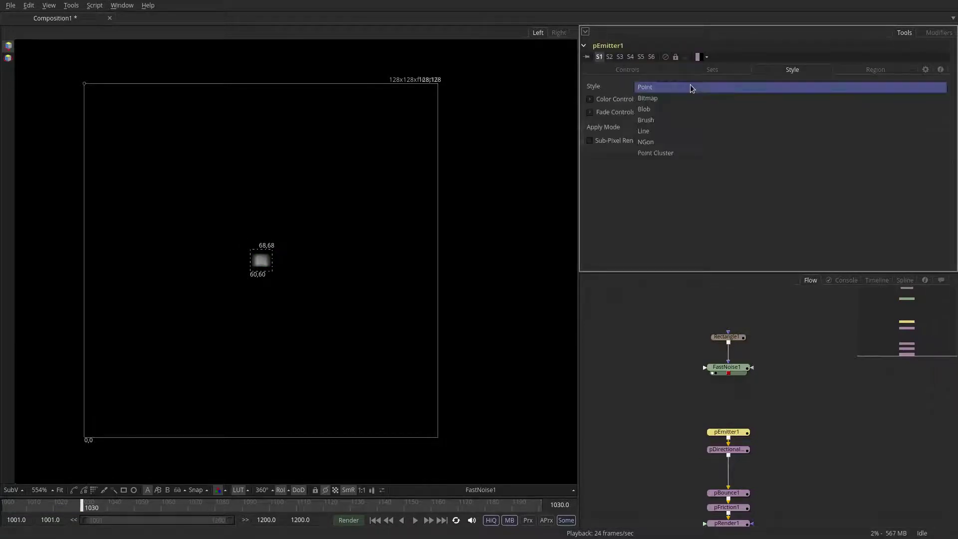
left_click(682, 98)
left_click_drag(728, 373, 386, 487)
scroll(740, 442, "down", 2)
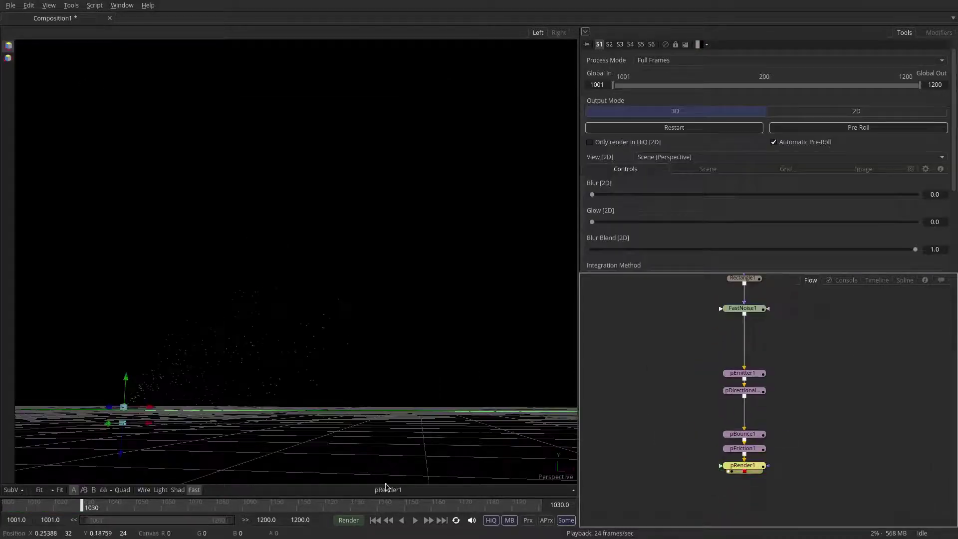
left_click(416, 520)
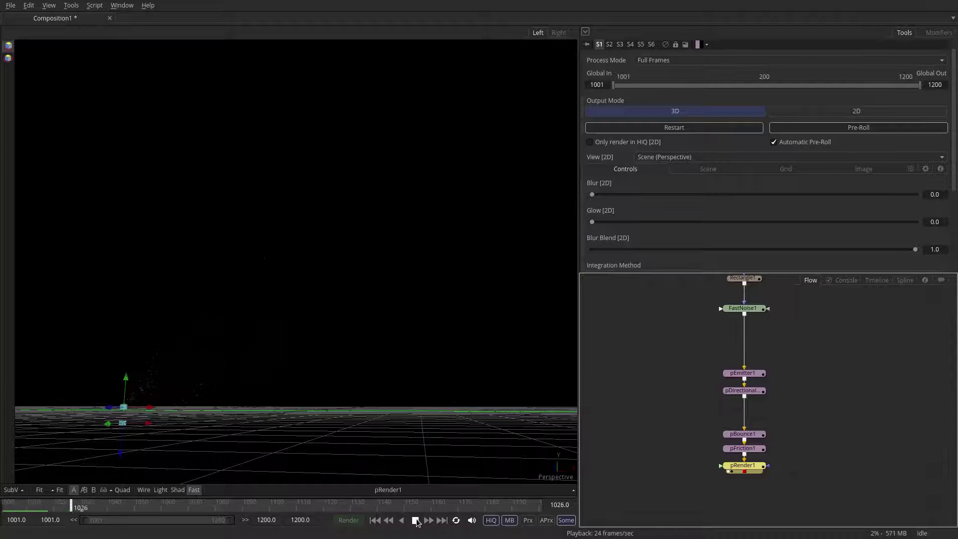
left_click_drag(12, 508, 72, 526)
Set the emitter bitmap's Animate option to Particle Age and preview the particles from the first frame
left_click(746, 375)
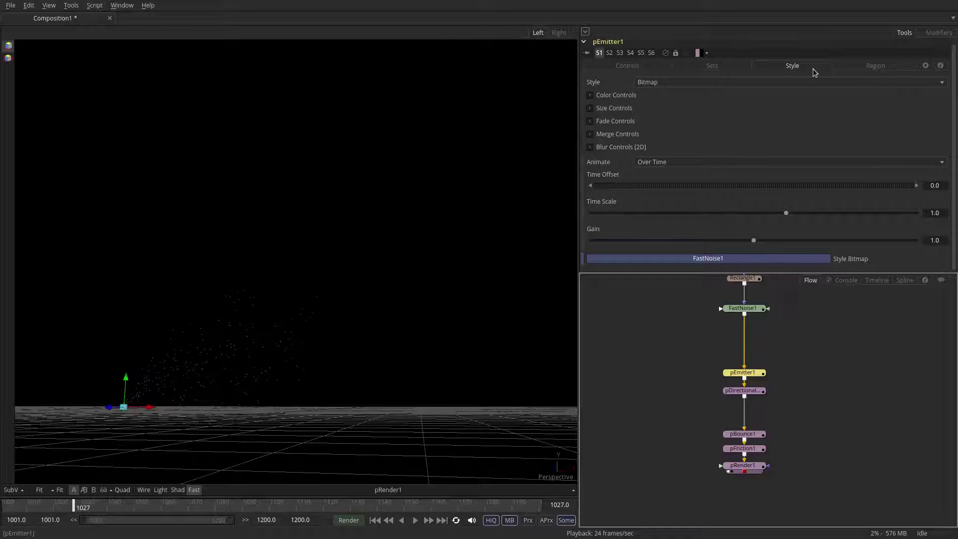
left_click(674, 163)
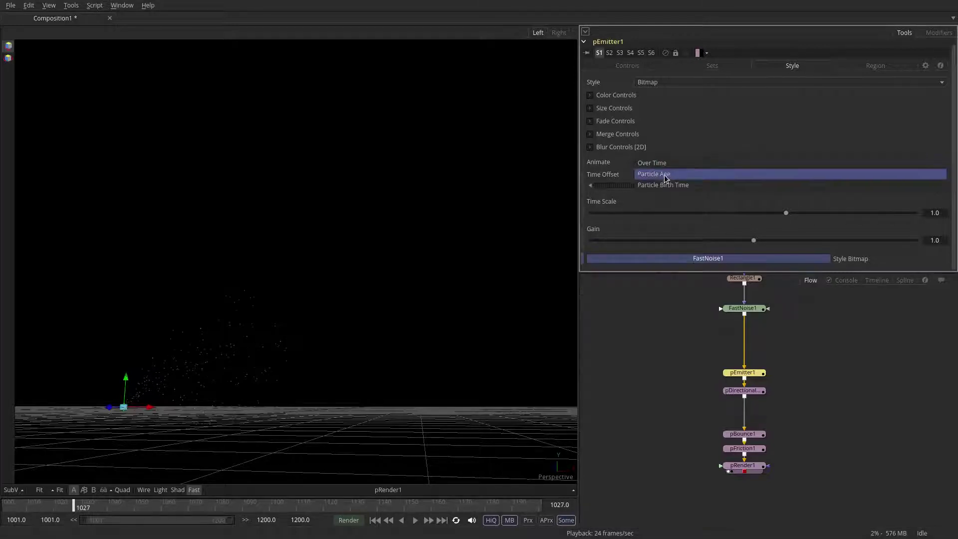
left_click(663, 174)
left_click(374, 521)
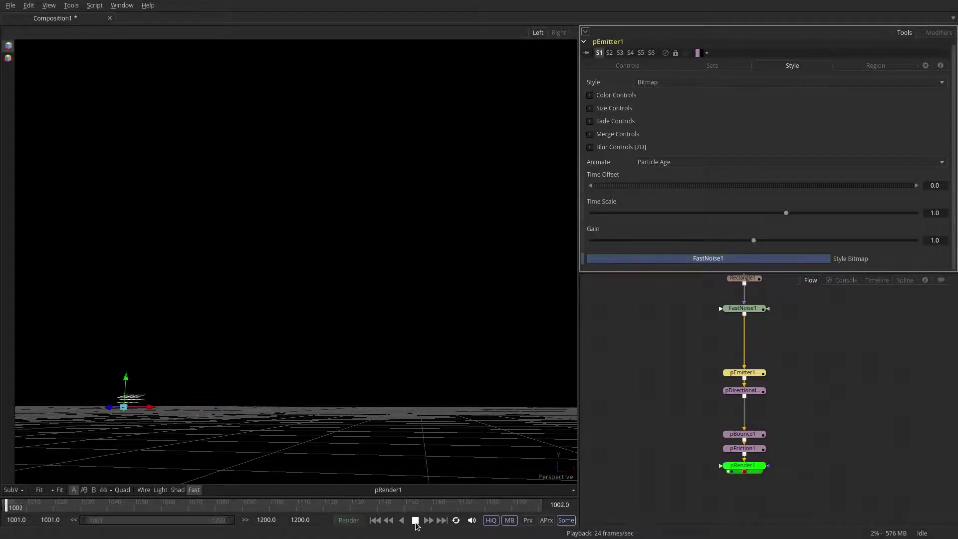
left_click(415, 520)
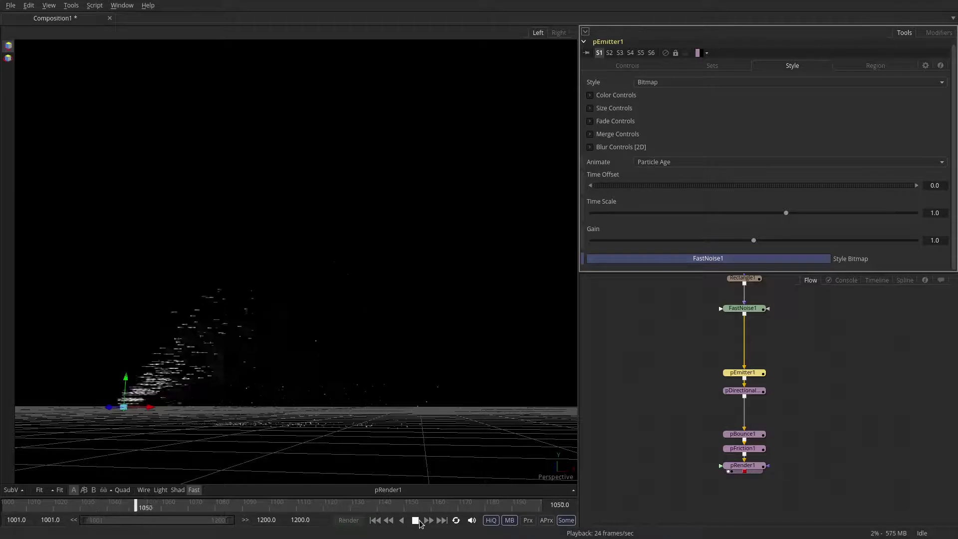
left_click(419, 524)
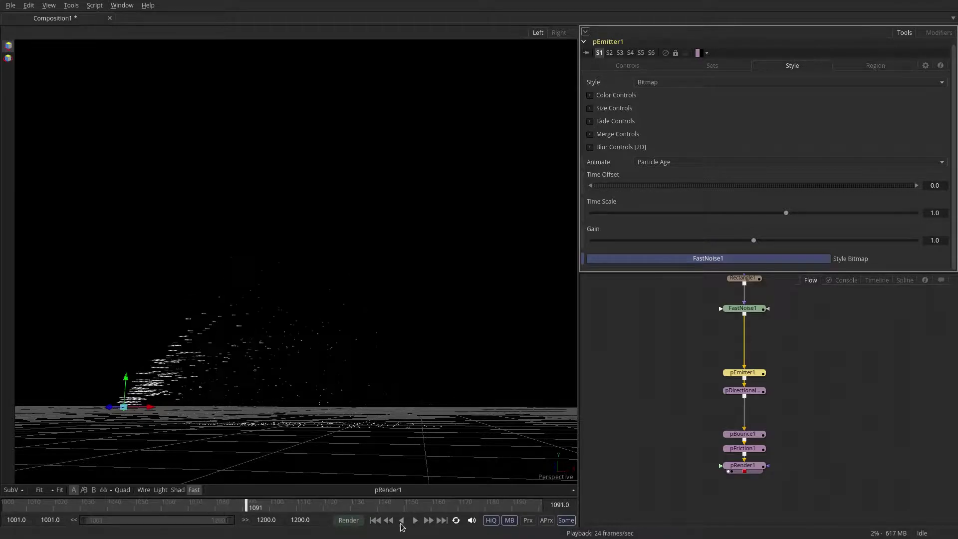
left_click_drag(40, 507, 67, 508)
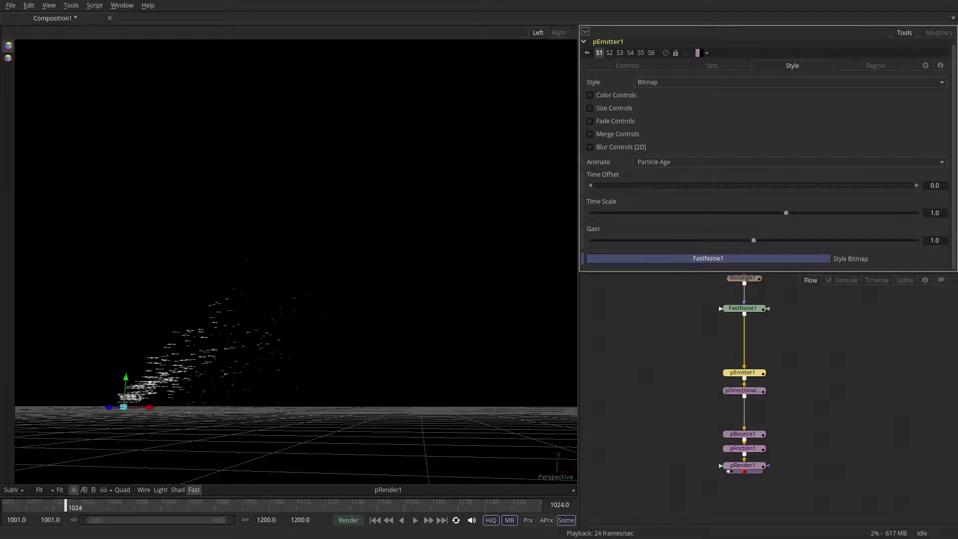
Set pEmitter1's rotation mode to Rotation relative to motion and turn off Always Face Camera
left_click_drag(681, 323, 677, 344)
scroll(671, 332, "up", 1)
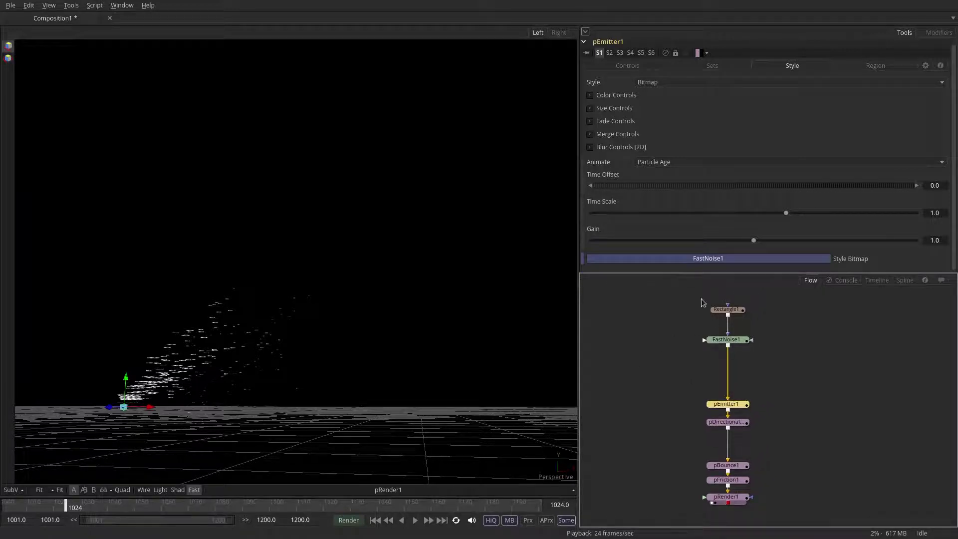
left_click_drag(681, 301, 689, 347)
scroll(686, 402, "down", 1)
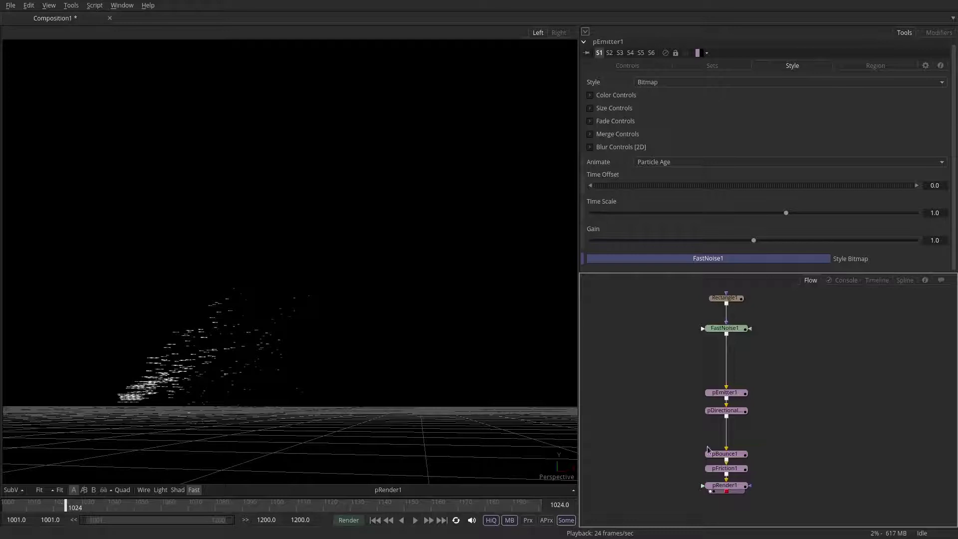
left_click(603, 68)
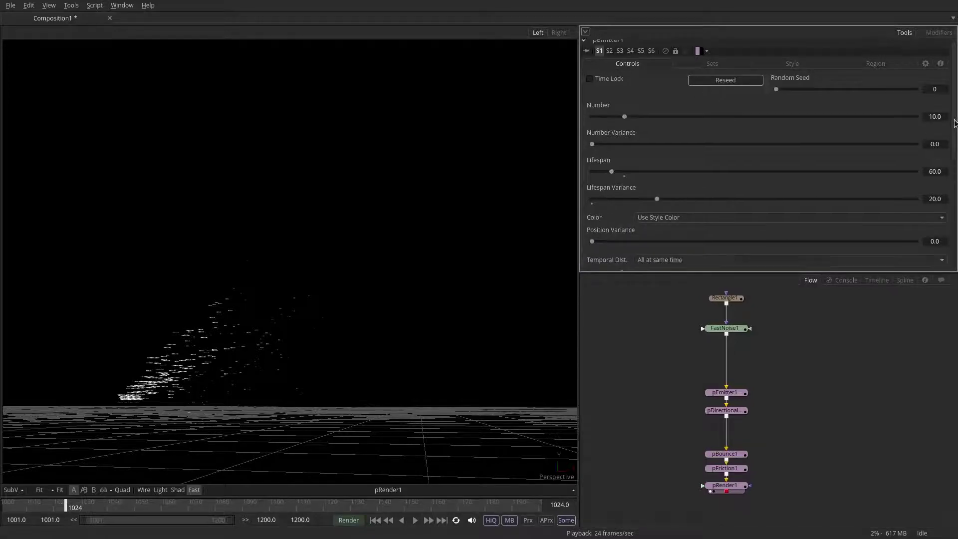
scroll(927, 141, "down", 10)
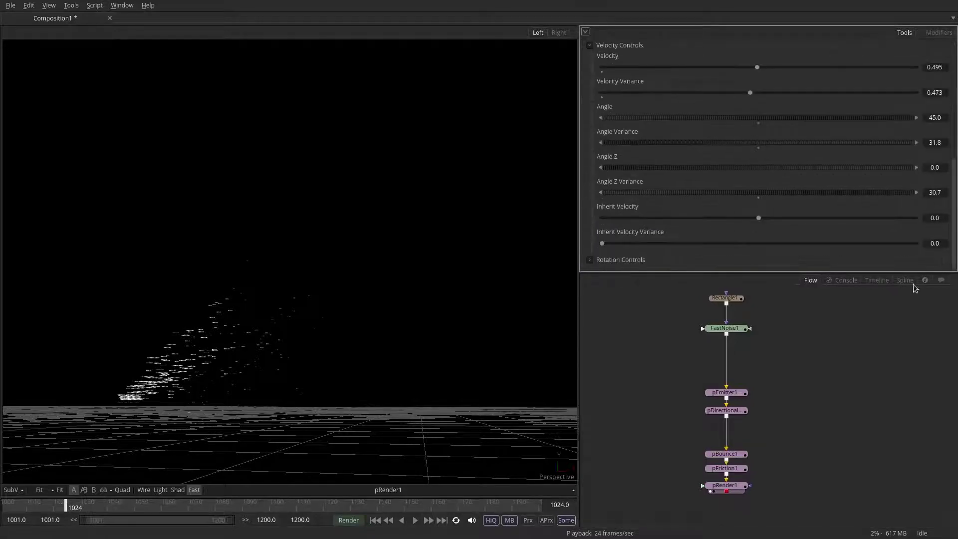
left_click(594, 263)
left_click(671, 274)
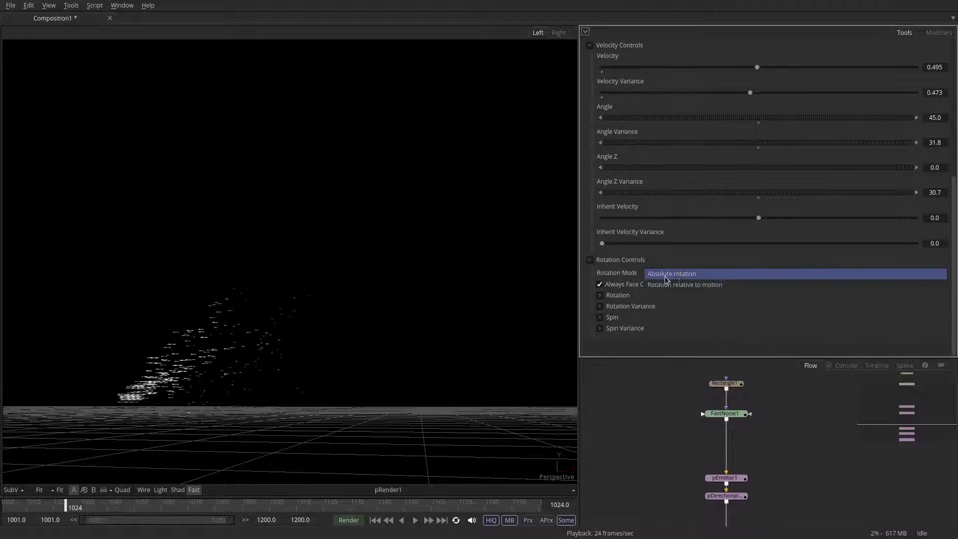
left_click(694, 285)
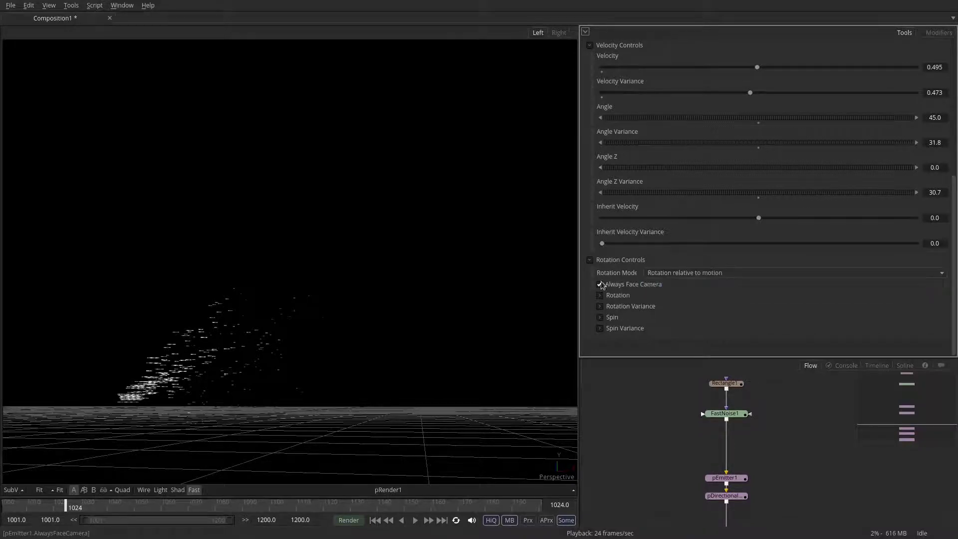
left_click(600, 284)
left_click(601, 286)
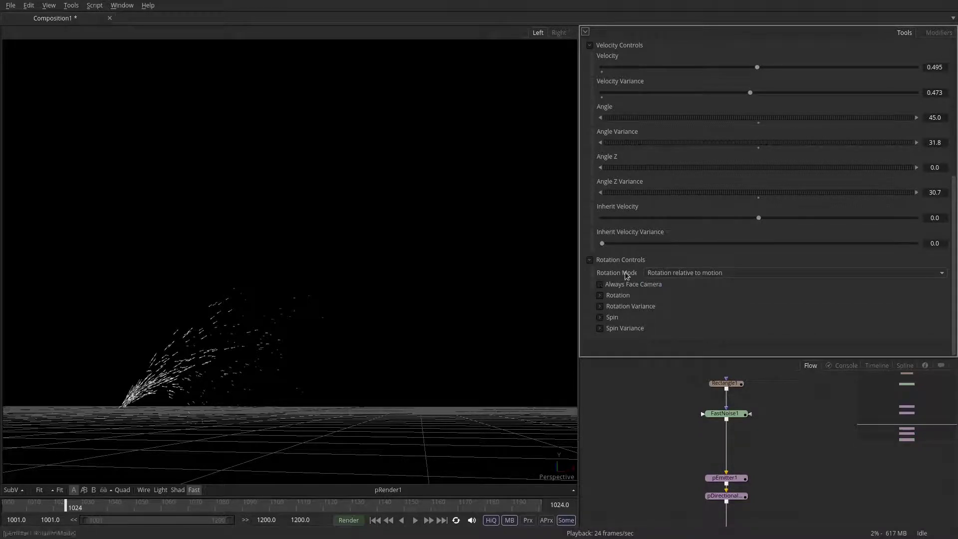
Play the particle animation and examine the streaks' orientation from a different viewing angle
scroll(938, 175, "up", 5)
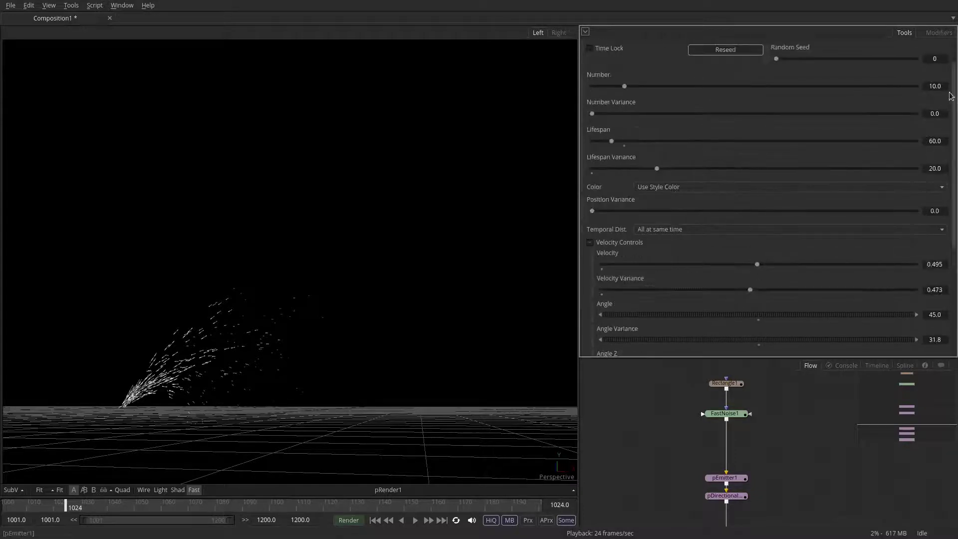
scroll(950, 96, "up", 2)
left_click(415, 520)
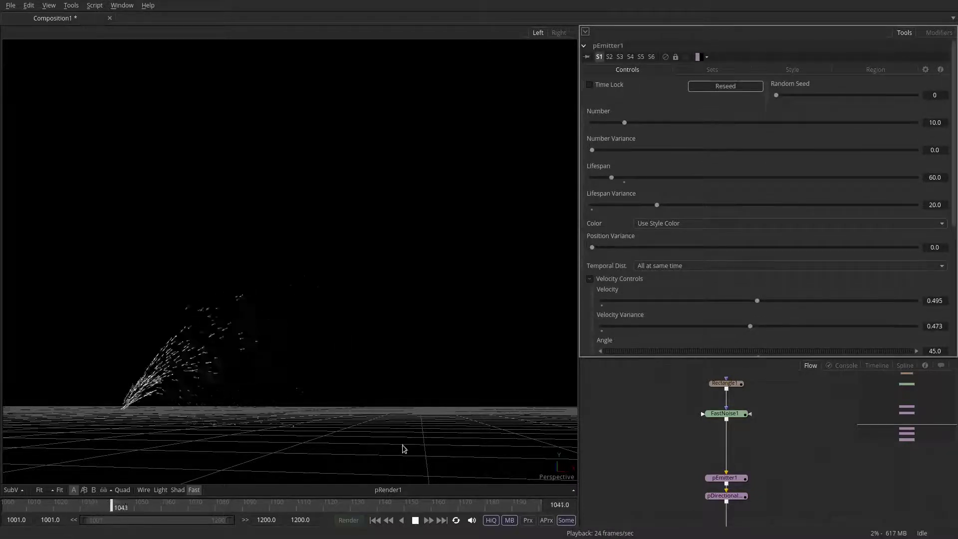
left_click_drag(287, 399, 280, 378)
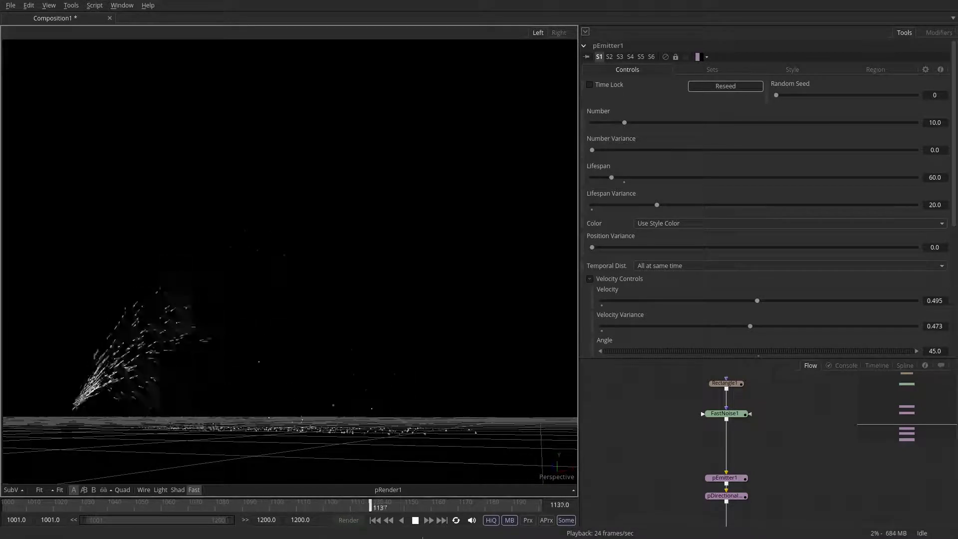
Set pEmitter1's particle size to 0.1091, size variance to 0.1115 and size to velocity to 0.0096, and preview the animation
key("space")
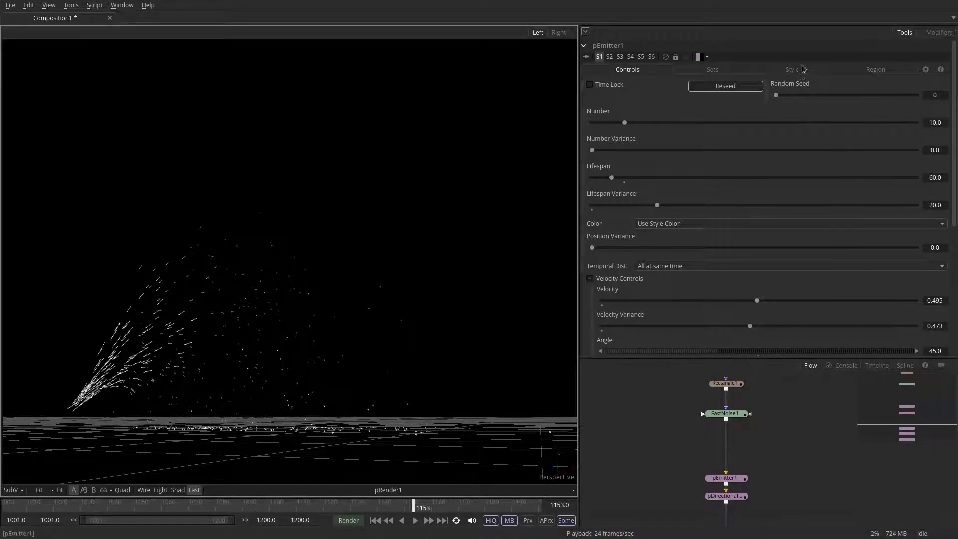
left_click(803, 69)
left_click(590, 113)
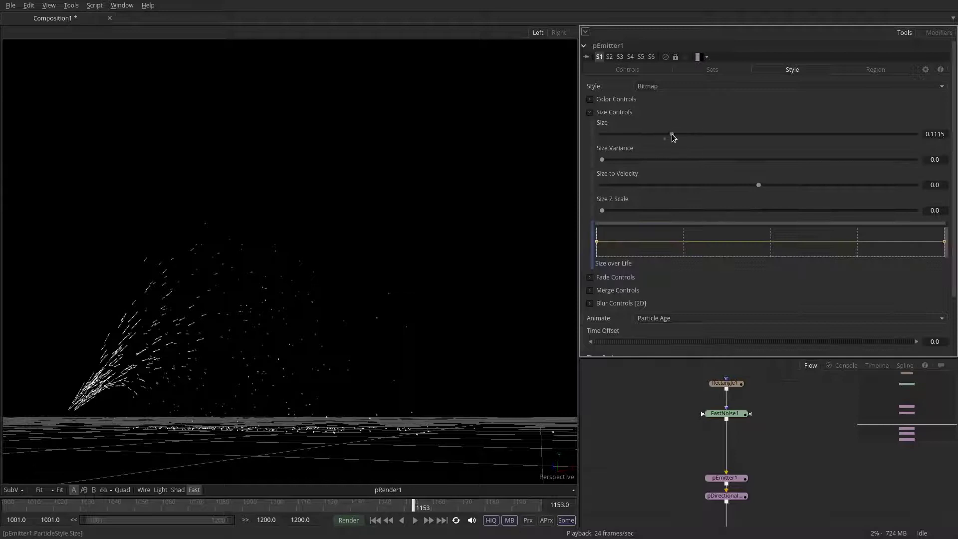
left_click_drag(680, 136, 682, 133)
left_click_drag(601, 159, 644, 159)
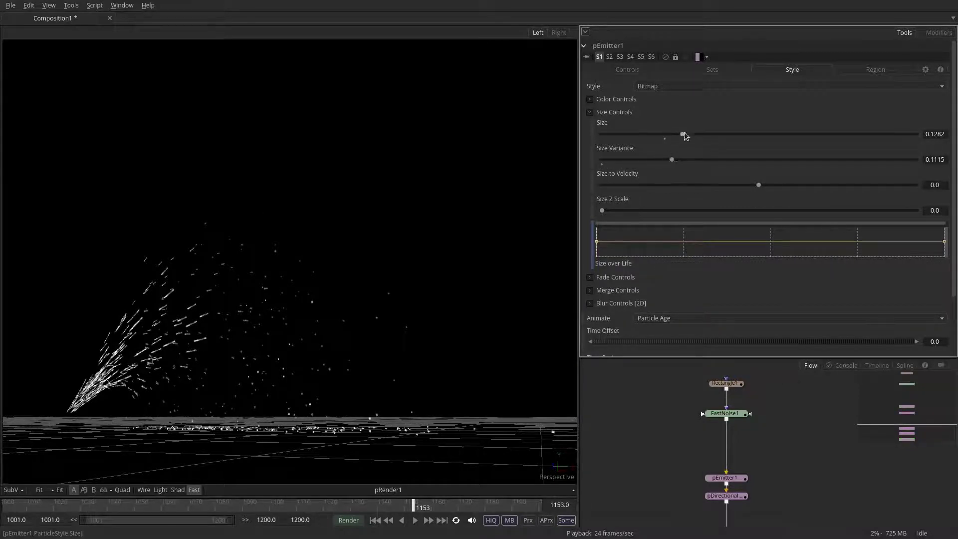
left_click_drag(682, 134, 670, 133)
left_click_drag(759, 185, 762, 186)
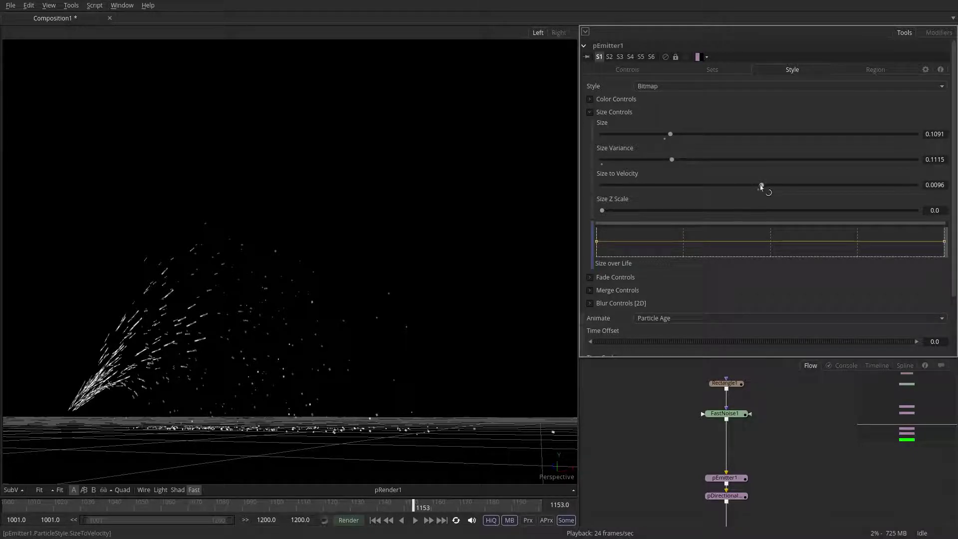
left_click(414, 520)
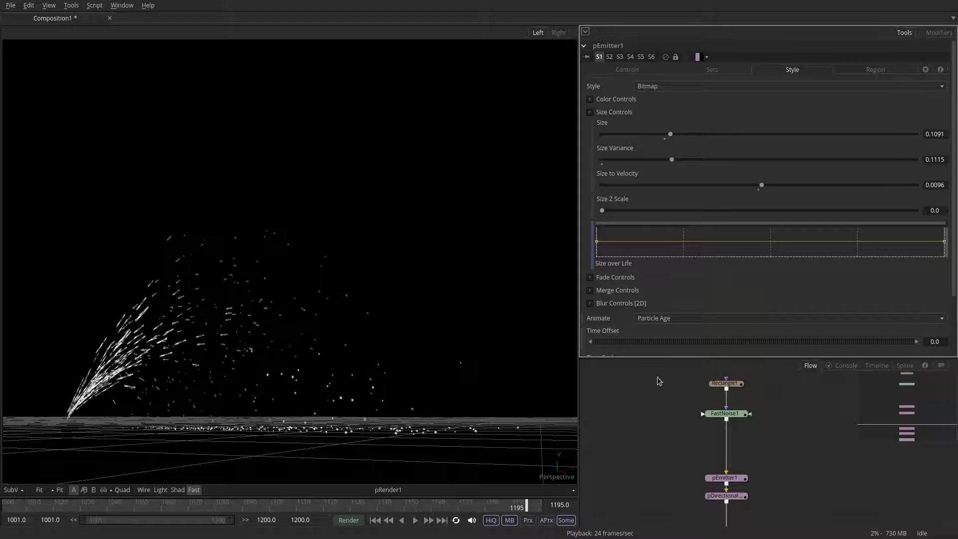
Thin the particle mask by setting Rectangle1's height to 0.012, checking the streaks in playback
left_click(727, 383)
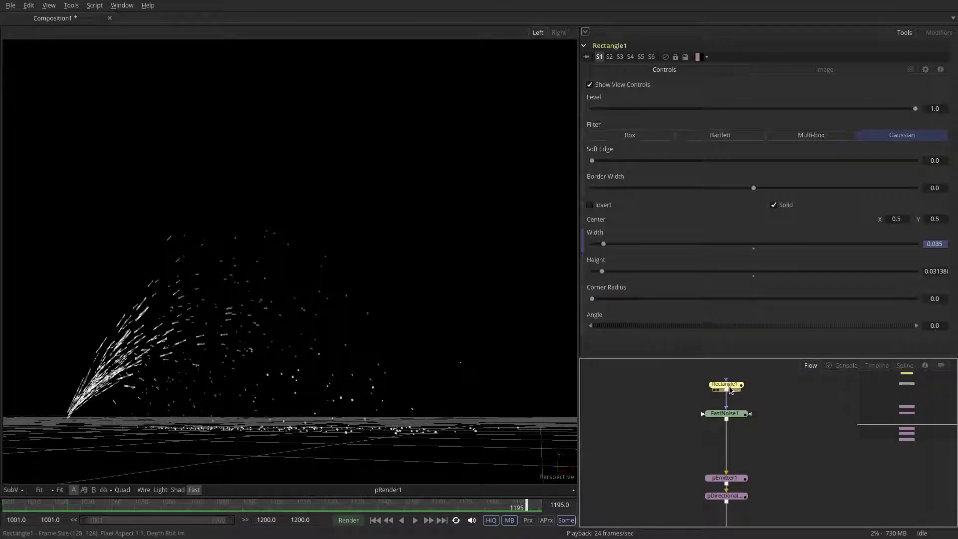
left_click_drag(599, 276, 596, 274)
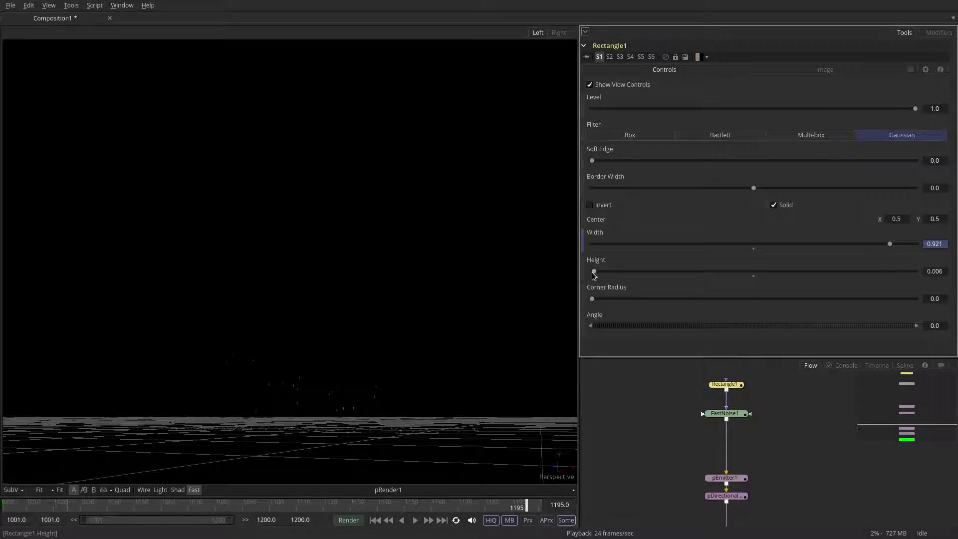
left_click(375, 519)
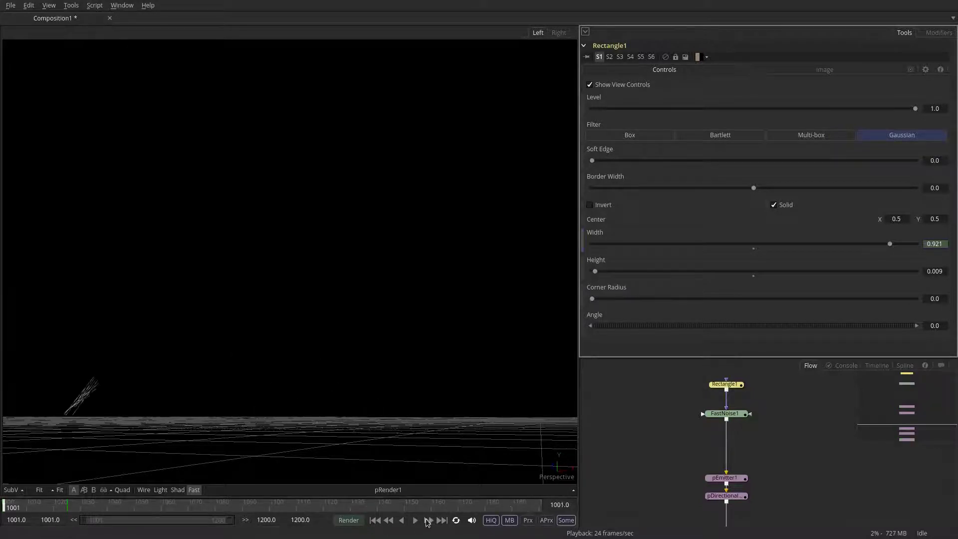
left_click(415, 520)
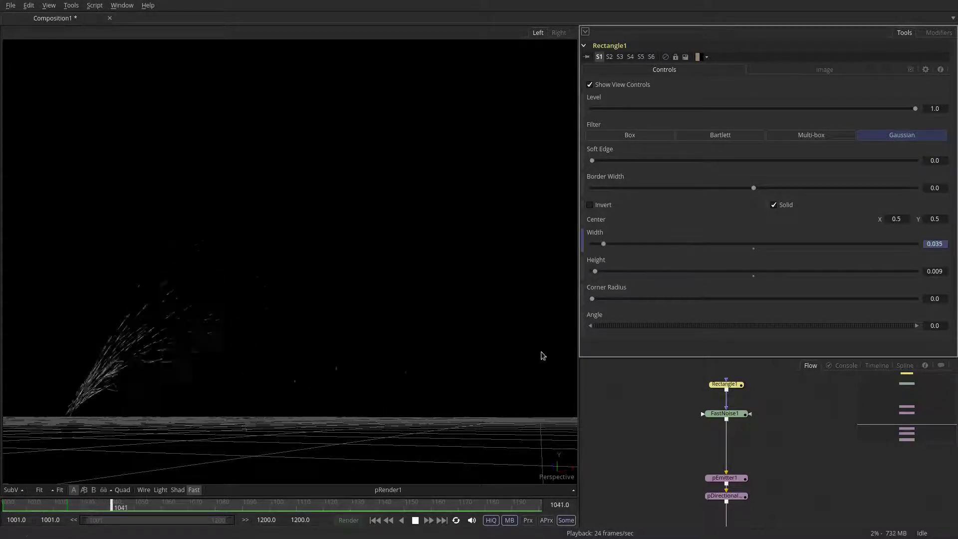
left_click_drag(595, 271, 596, 272)
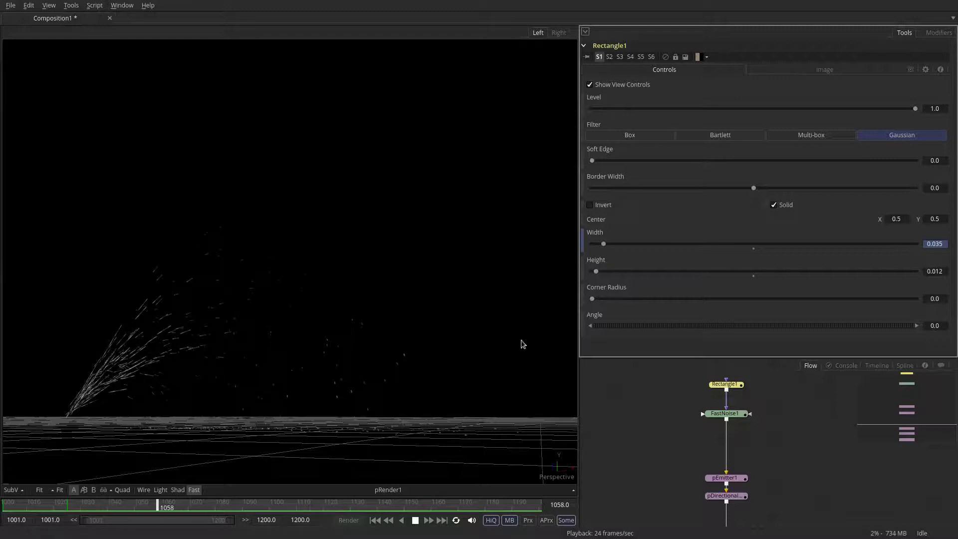
left_click(416, 520)
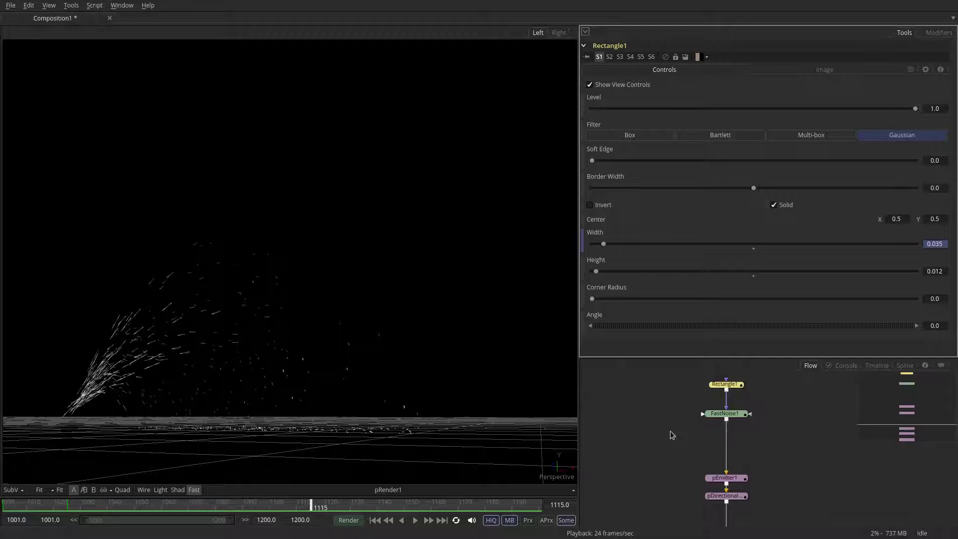
Show pEmitter1's Color over Life gradient and add a yellow stop shortly after the white start
scroll(673, 435, "down", 2)
left_click(738, 398)
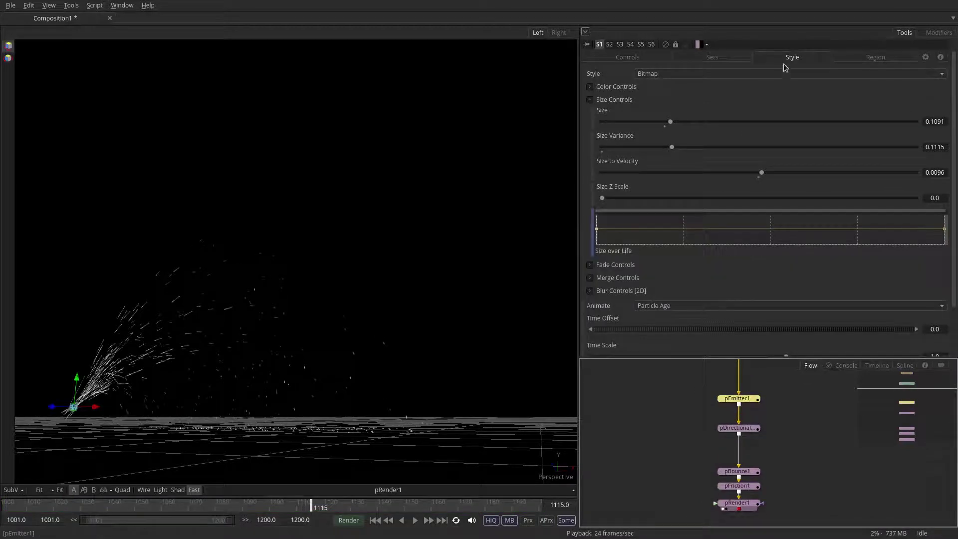
left_click(590, 99)
left_click(590, 86)
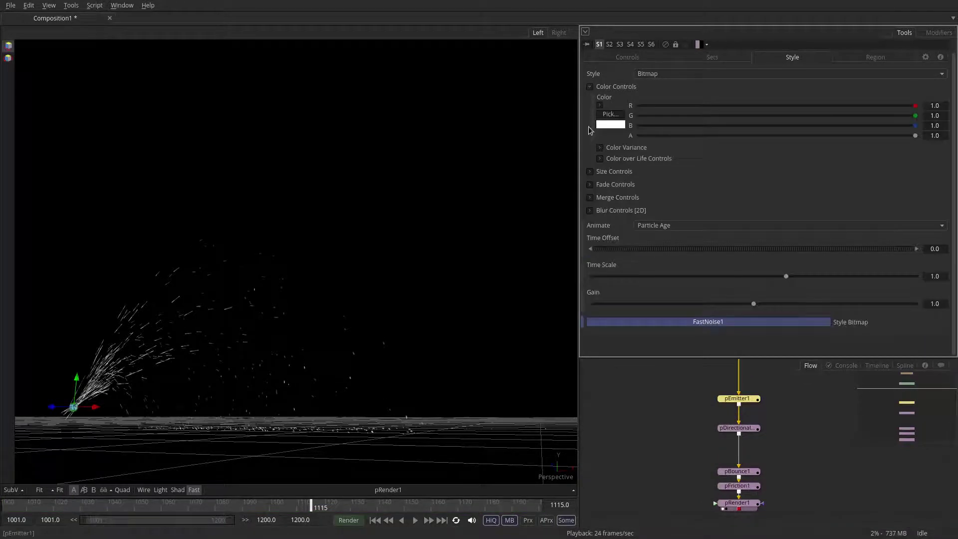
left_click(600, 158)
left_click(610, 212)
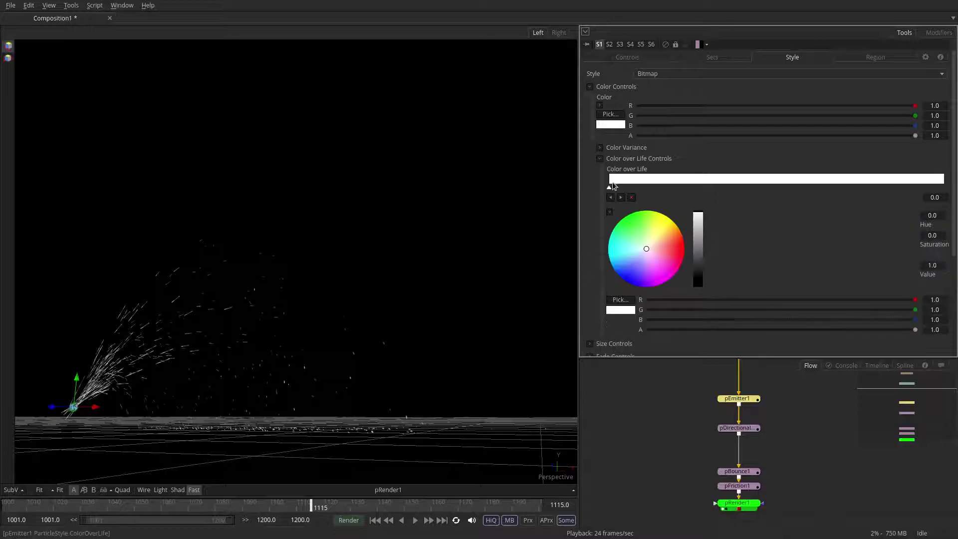
left_click(643, 183)
left_click_drag(654, 241, 682, 234)
Add an orange stop and a pure red stop at about 0.374 to the gradient, and move the yellow stop closer to the start
left_click(678, 183)
left_click(734, 179)
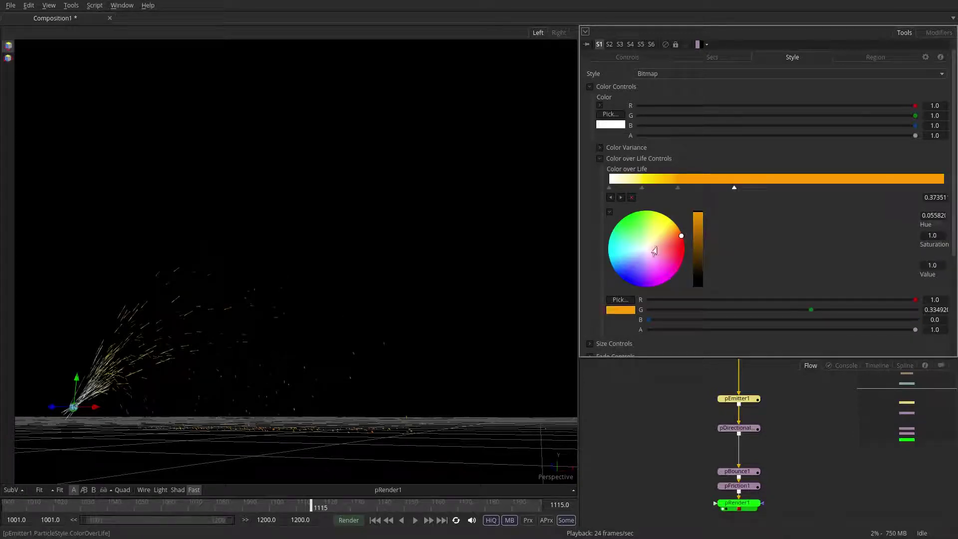
left_click(684, 245)
left_click_drag(743, 310, 449, 293)
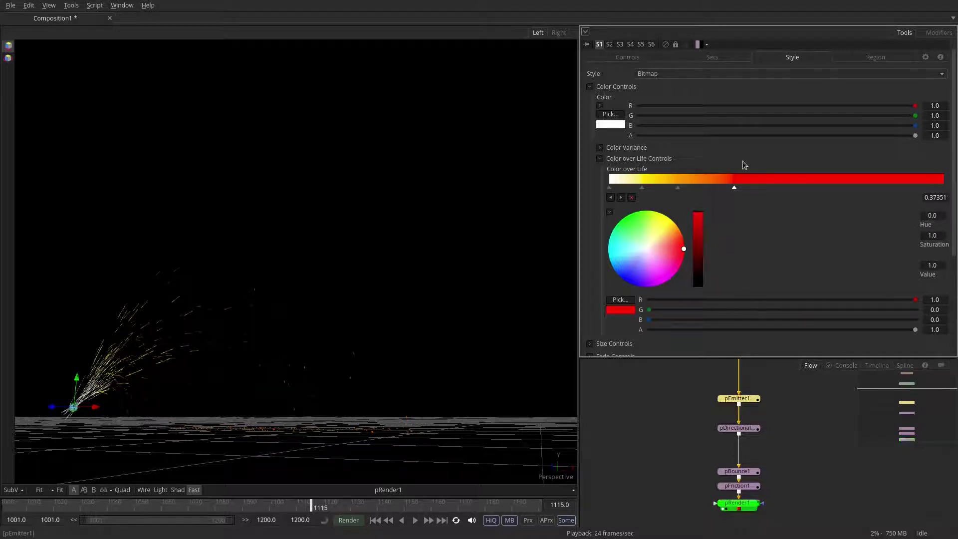
mouse_move(641, 190)
left_mouse_down()
mouse_move(628, 191)
mouse_move(653, 190)
mouse_move(631, 189)
left_mouse_up()
Create two narrow yellow flashes in the gradient's red section, the second at about 0.738, each bounded by red stops
left_click(797, 181)
left_click(816, 181)
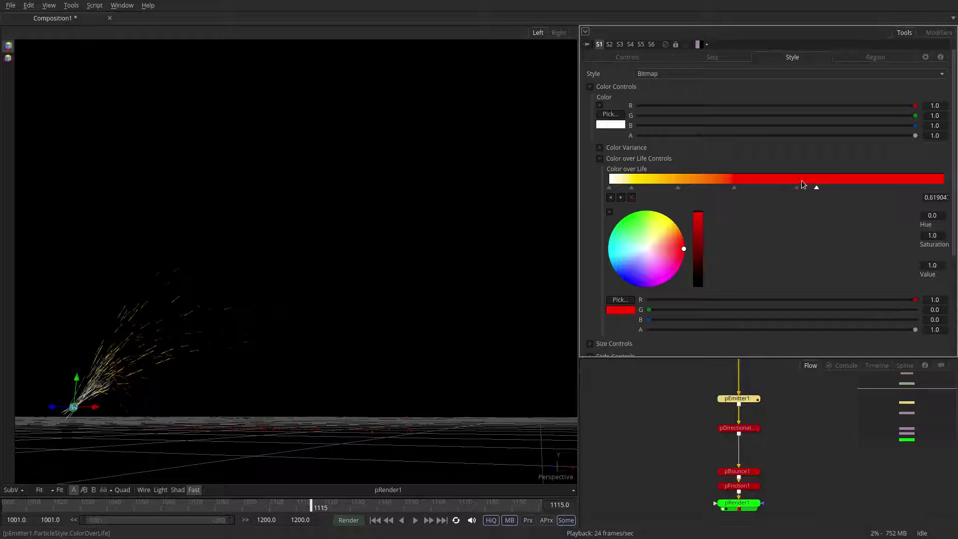
left_click(804, 181)
left_click(670, 218)
left_click(849, 182)
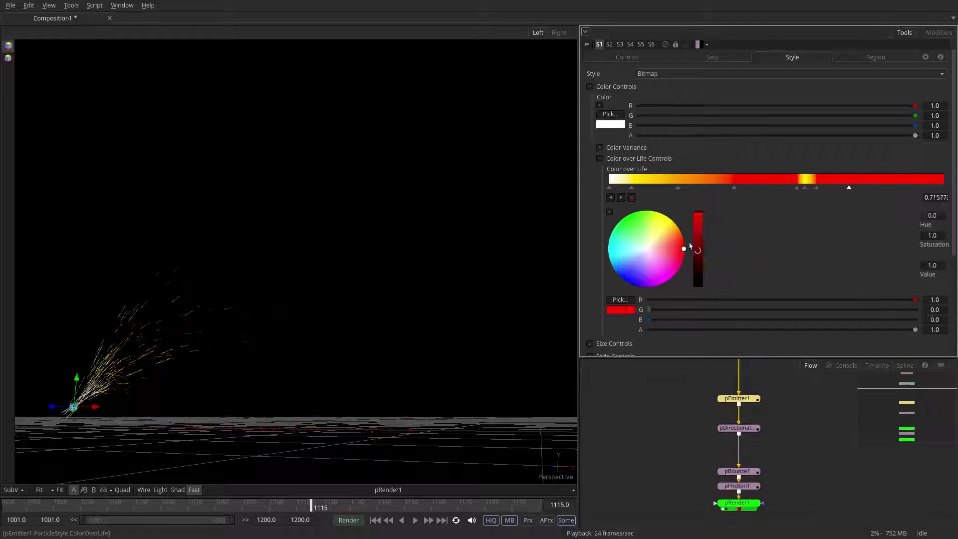
left_click(857, 186)
left_click(672, 226)
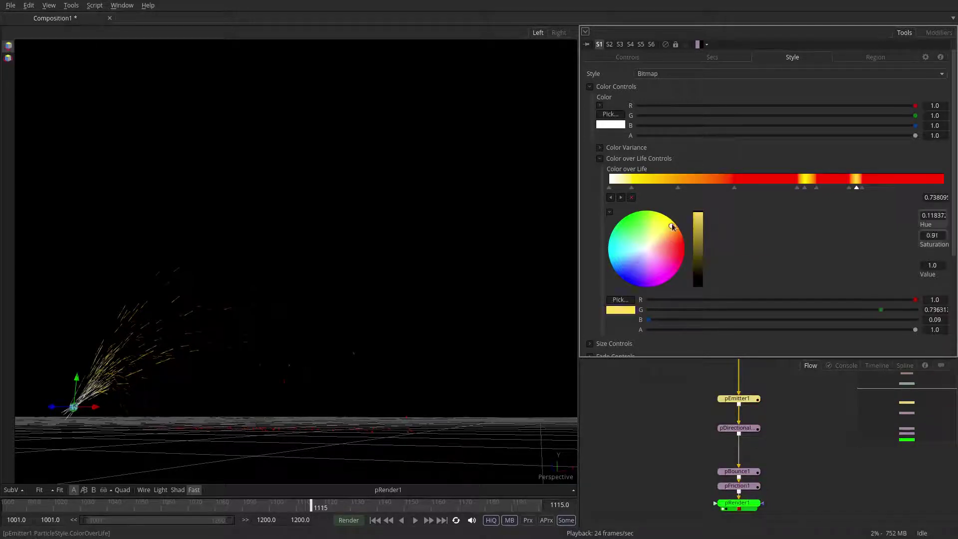
Add a dark red dip at about 0.512 with value 0.089 and another yellow flash at about 0.856, and preview the particles
left_click(754, 181)
left_click(699, 266)
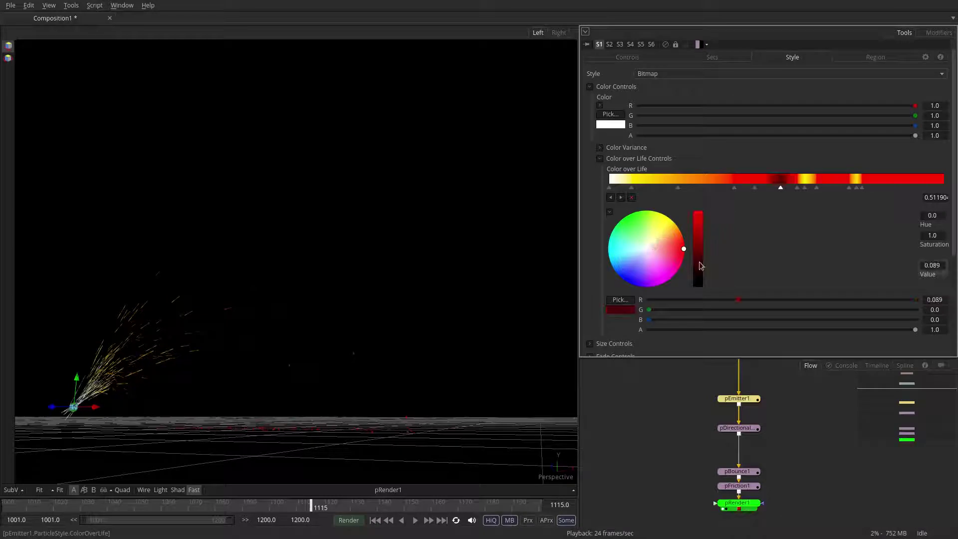
left_click(884, 182)
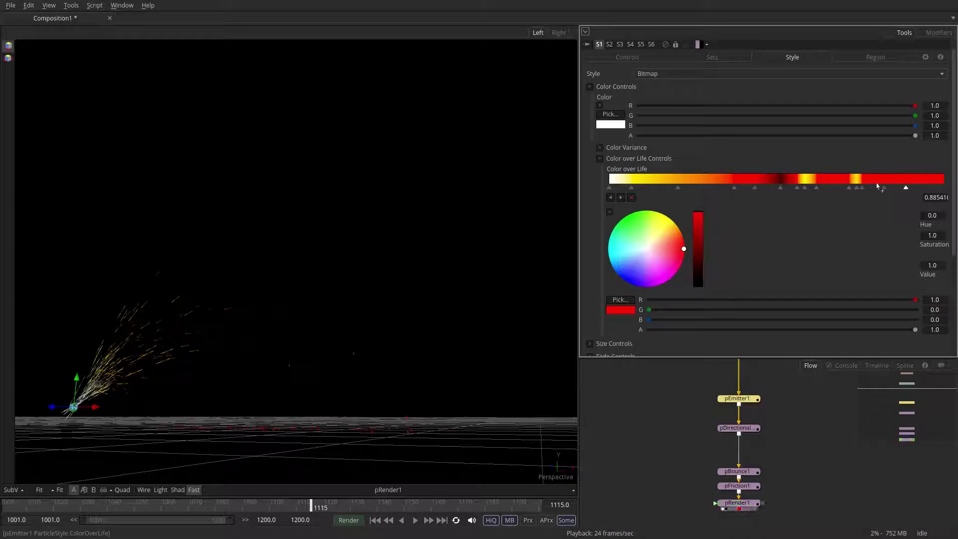
left_click(895, 183)
left_click_drag(638, 250, 681, 220)
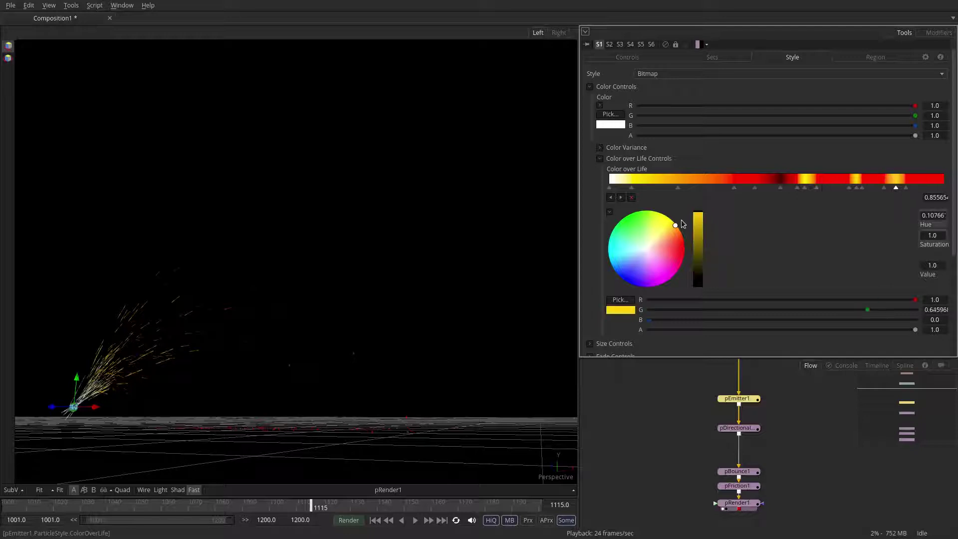
left_click(415, 520)
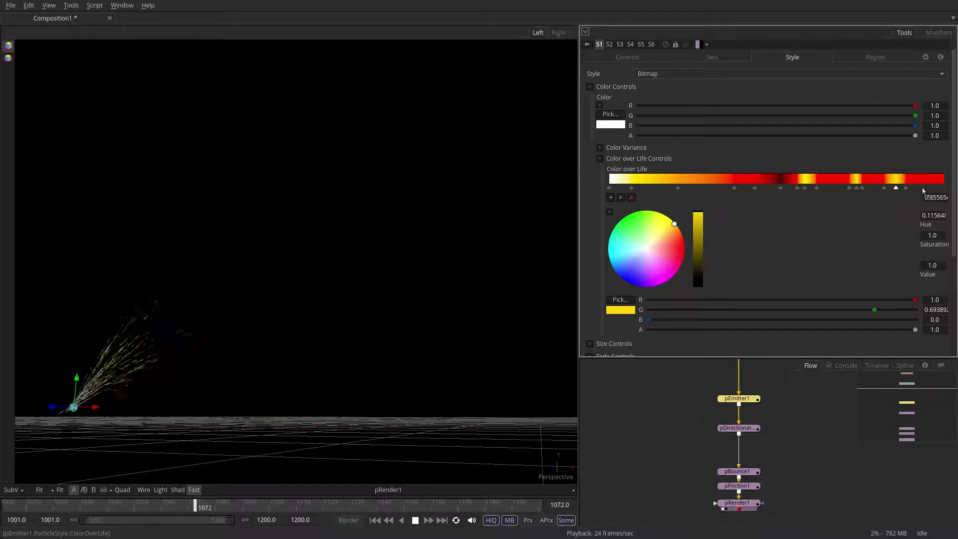
Add an end stop at 1.0 to the gradient, make it black with alpha 0.0, and play the animation briefly
left_click(944, 187)
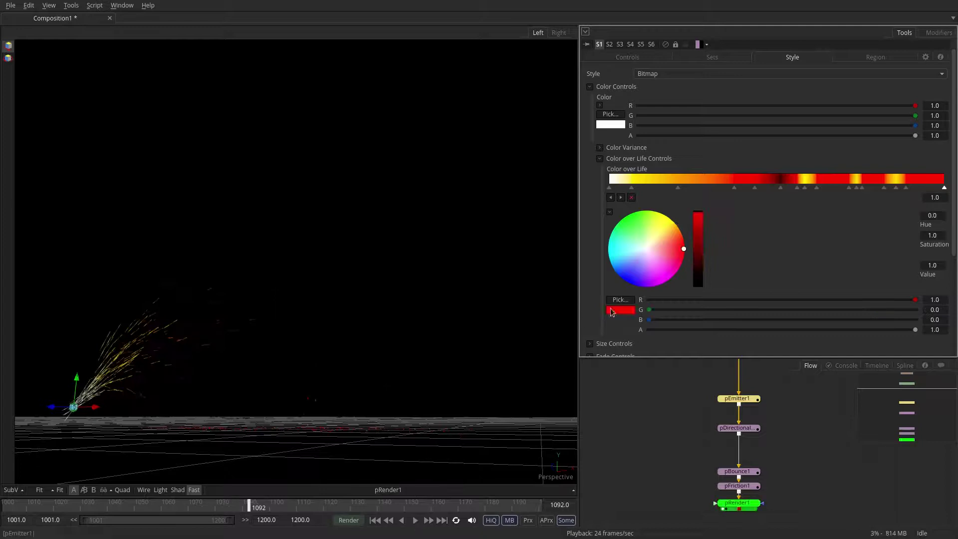
left_click_drag(699, 262, 698, 289)
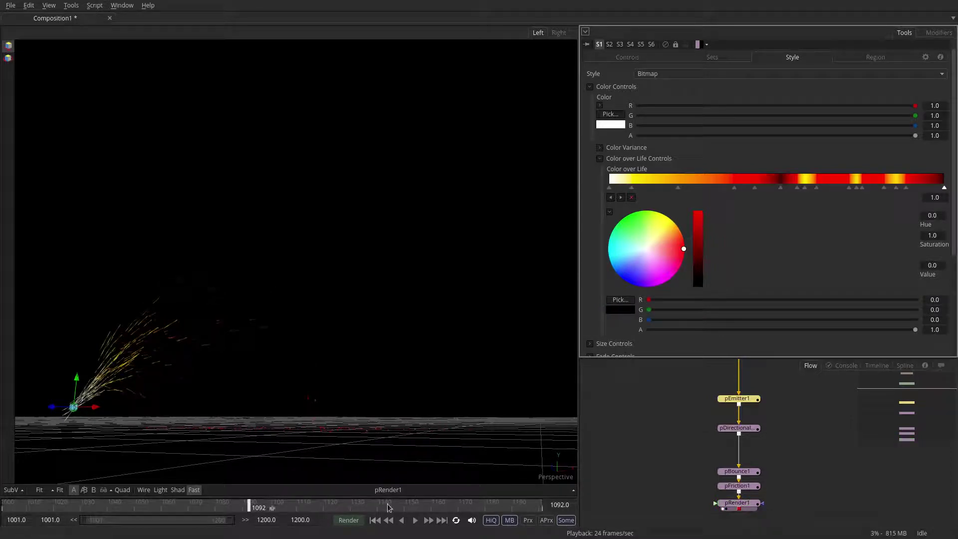
left_click_drag(914, 330, 649, 332)
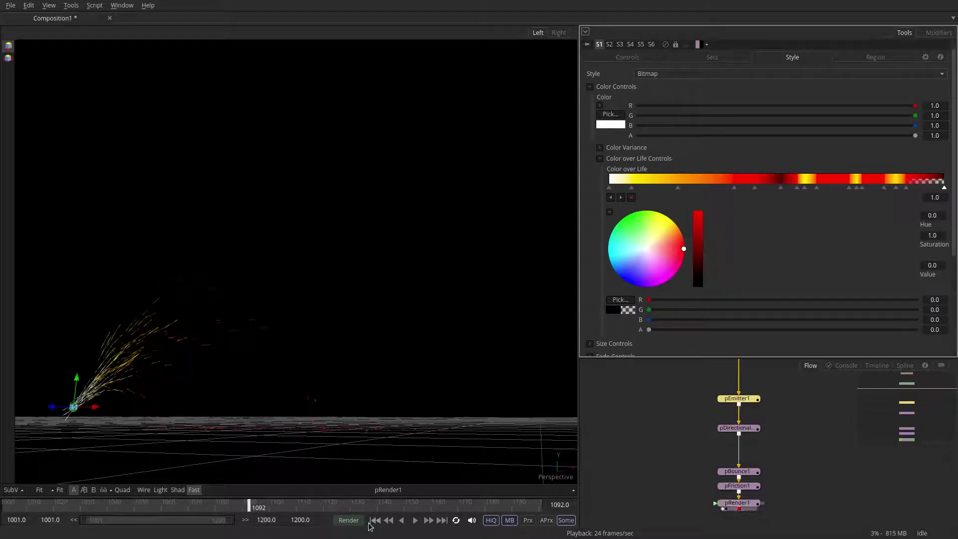
left_click(415, 521)
left_click(417, 522)
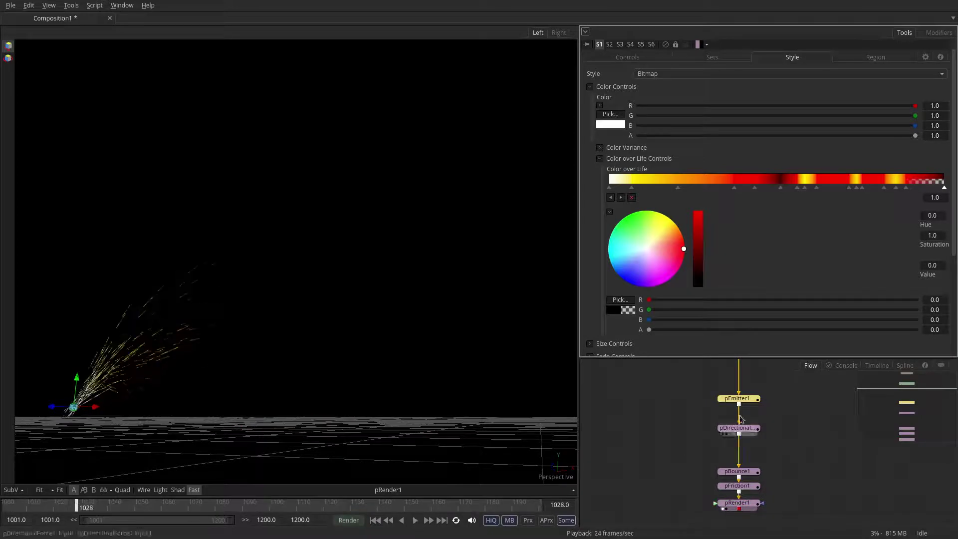
Set pEmitter1's particle number to 14.7 and number variance to 36.7, and play the animation to check the emission
left_click_drag(740, 416, 733, 461)
scroll(948, 135, "up", 1)
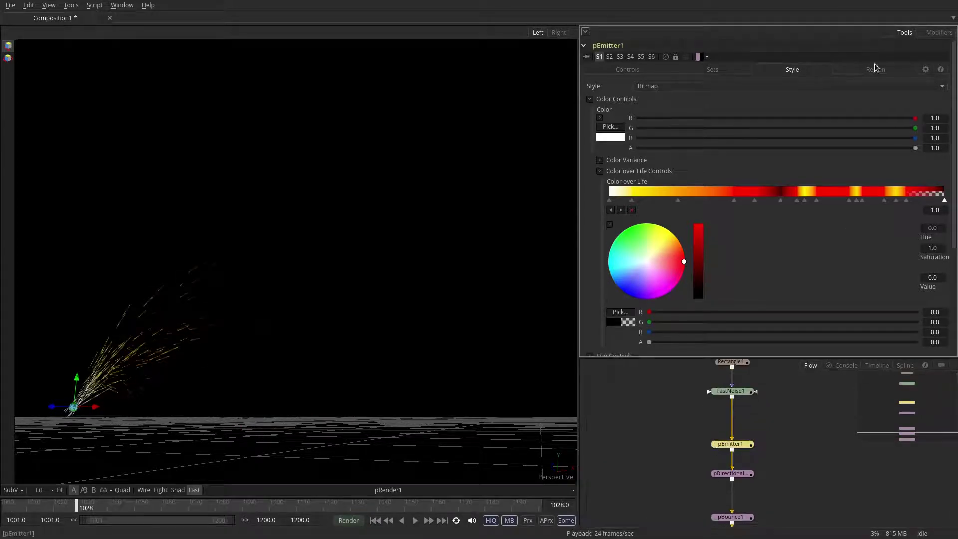
left_click(627, 71)
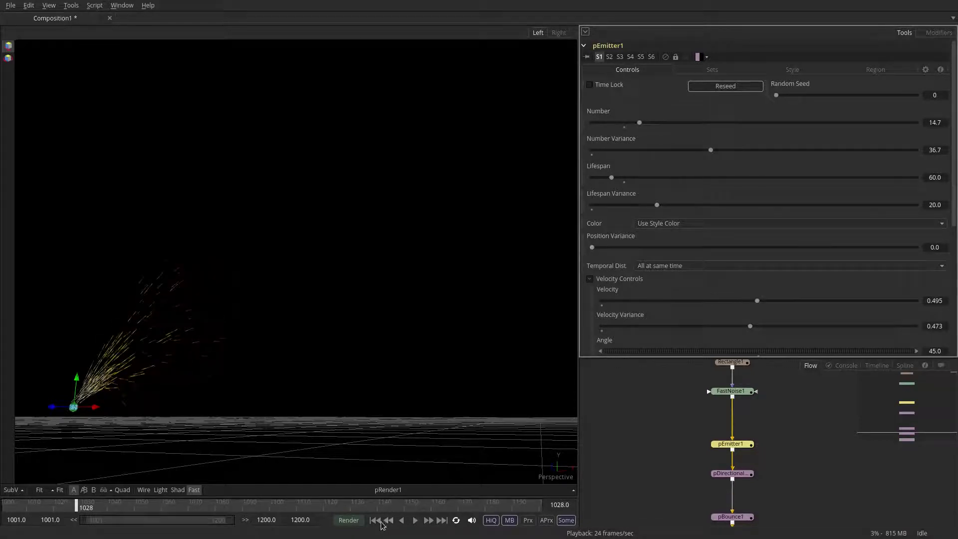
left_click(415, 520)
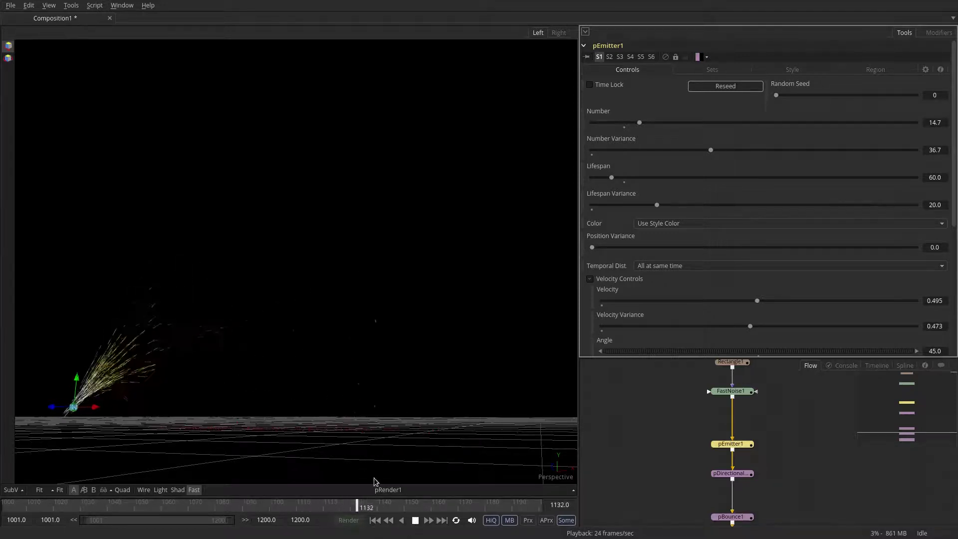
left_click(415, 520)
scroll(931, 195, "down", 8)
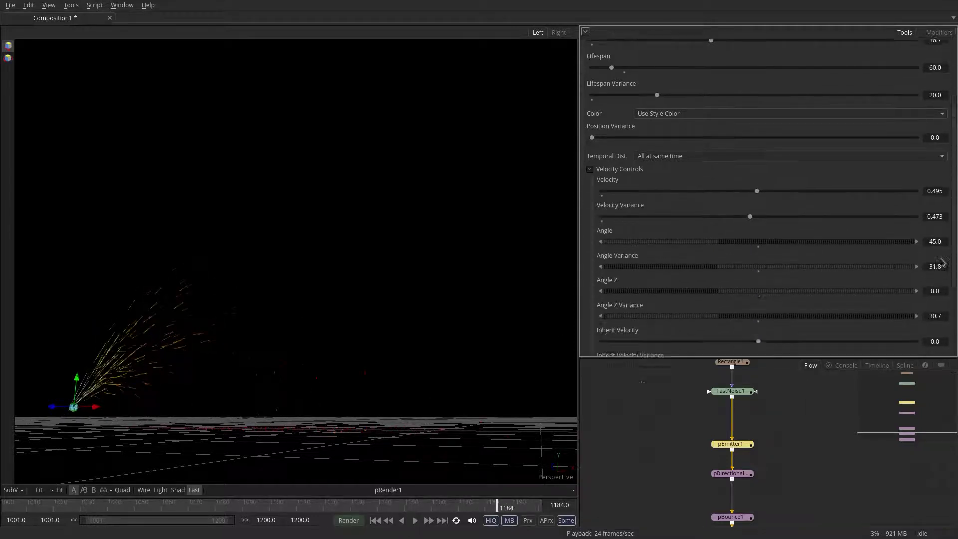
scroll(692, 439, "down", 2)
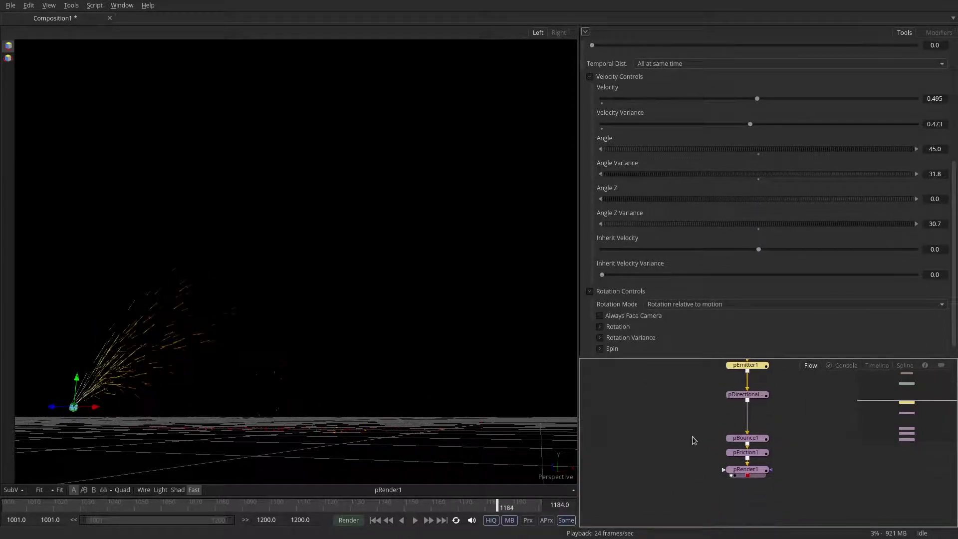
Add a 3D camera beside pRender1, combine both in a Merge3D node and show the merged scene in the left viewer
left_click(744, 473)
mouse_move(742, 474)
left_mouse_down()
mouse_move(707, 474)
mouse_move(738, 502)
mouse_move(739, 476)
left_mouse_up()
left_click(674, 474)
key("c")
left_click_drag(673, 476, 487, 454)
Copy the current perspective point of view to Camera3D1
right_click(562, 475)
mouse_move(602, 394)
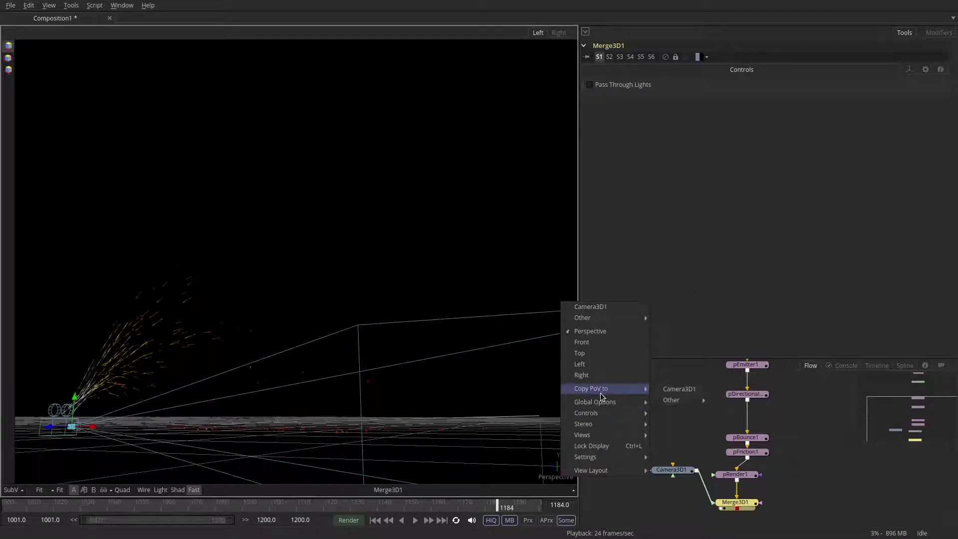
left_click(674, 391)
Add a Renderer3D node after Merge3D1 and display its output in the left viewer
left_click(726, 501)
key("r")
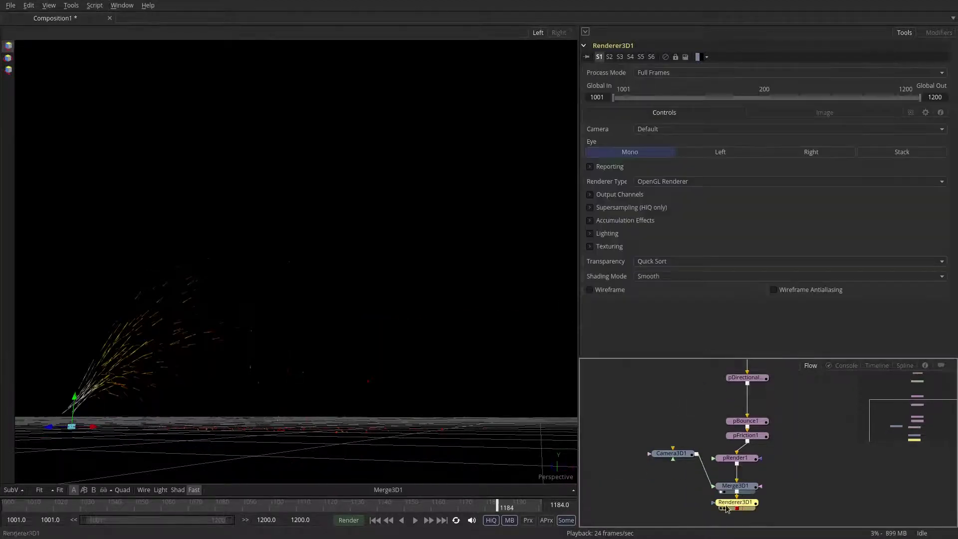
left_click_drag(726, 500, 704, 467)
key("1")
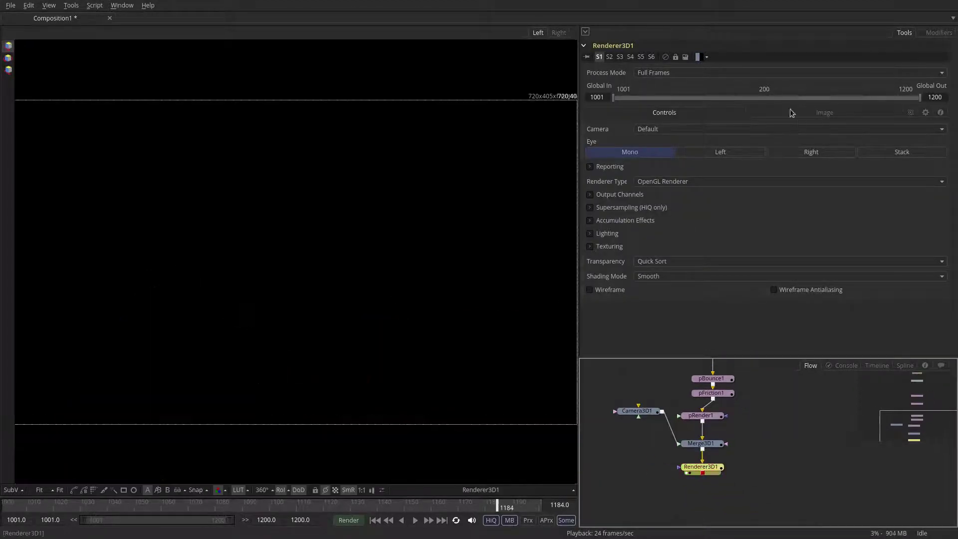
Set Renderer3D1's output image size to 1280 by 720
left_click(799, 111)
type("1280")
key("Tab")
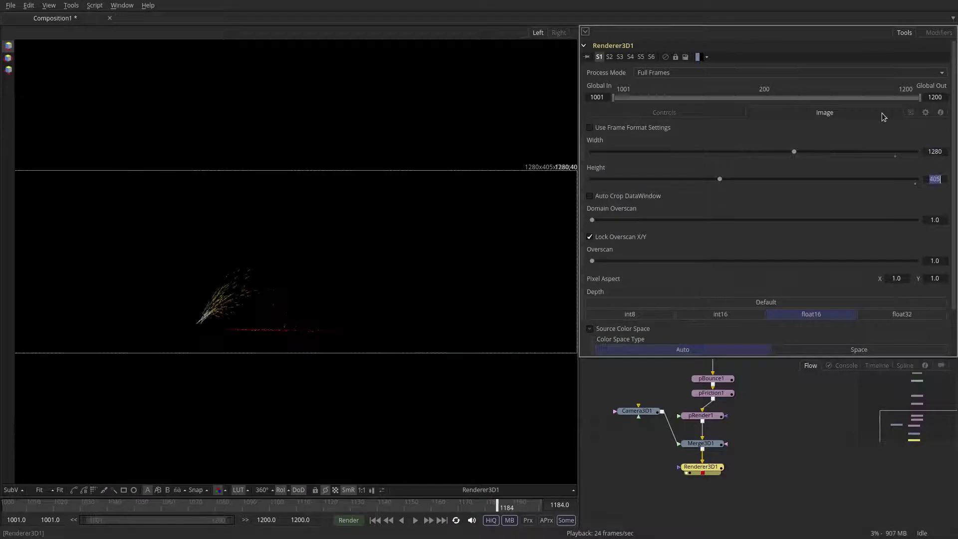
type("720")
key("Tab")
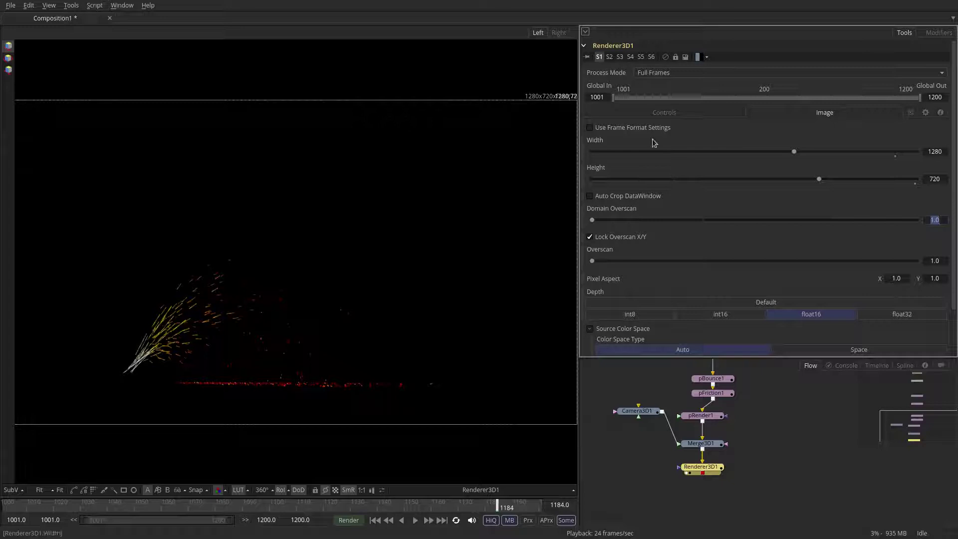
Switch Renderer3D1's transparency method to Z Buffer (fast)
left_click(664, 112)
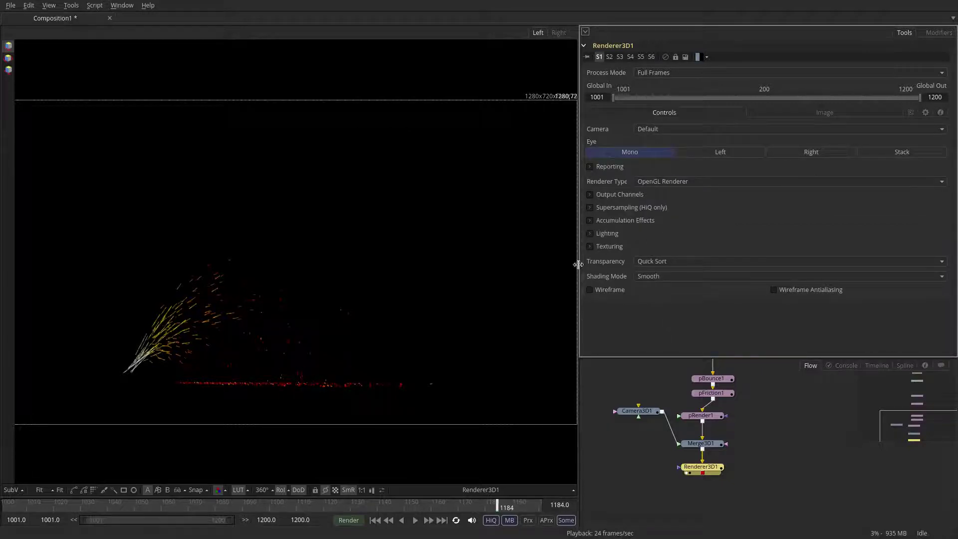
left_click(667, 263)
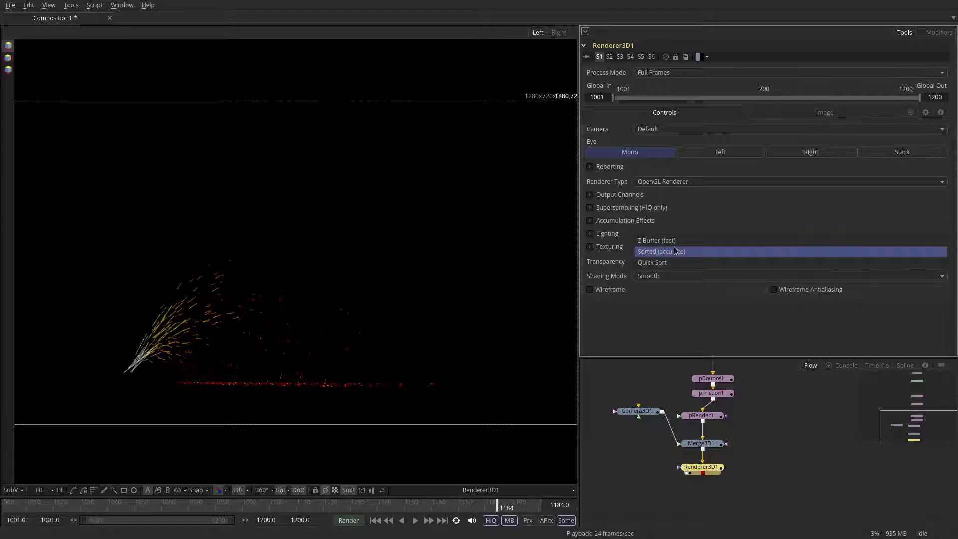
left_click(666, 241)
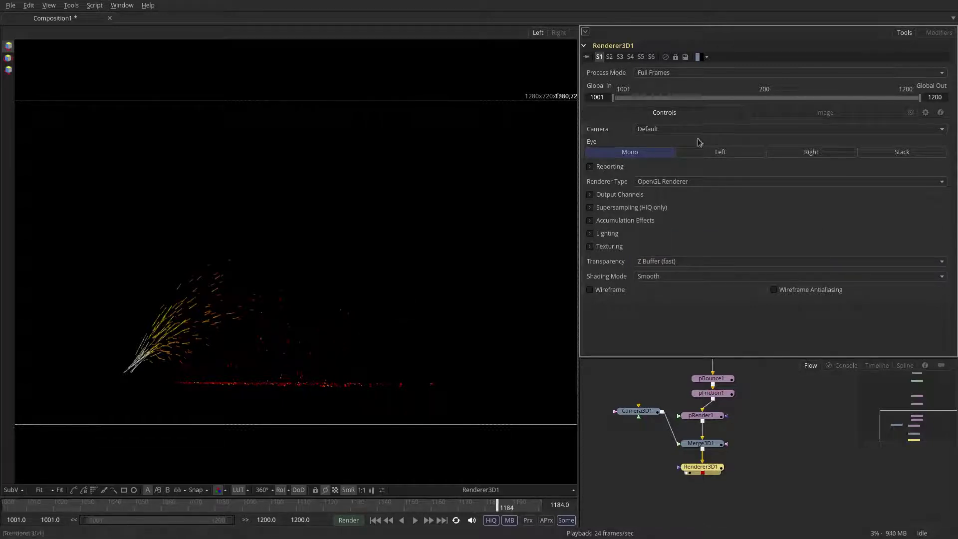
Give Renderer3D1 depth-of-field accumulation effects with quality 32 and DoF blur about 0.068, and set Camera3D1's plane of focus to 1.775
left_click(591, 222)
left_click_drag(664, 265, 913, 265)
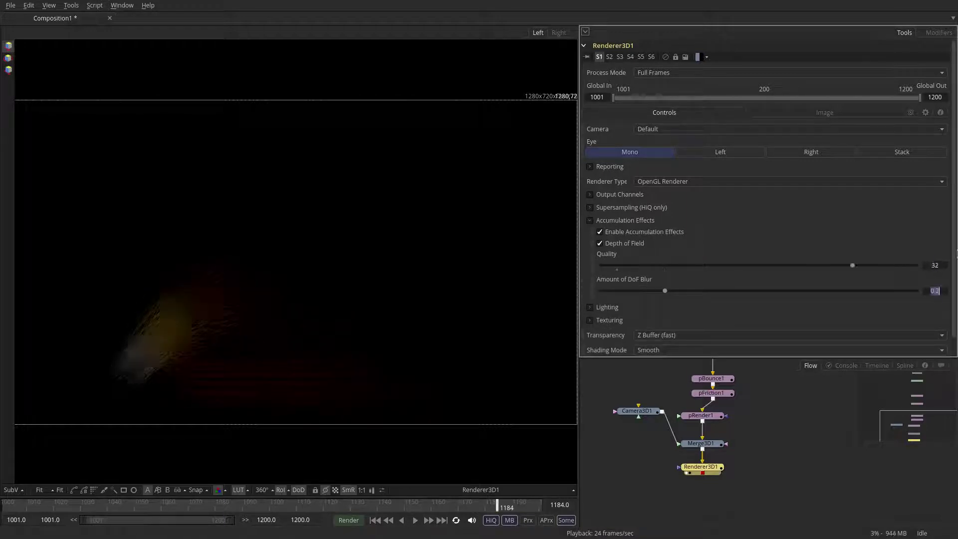
left_click_drag(667, 294, 619, 300)
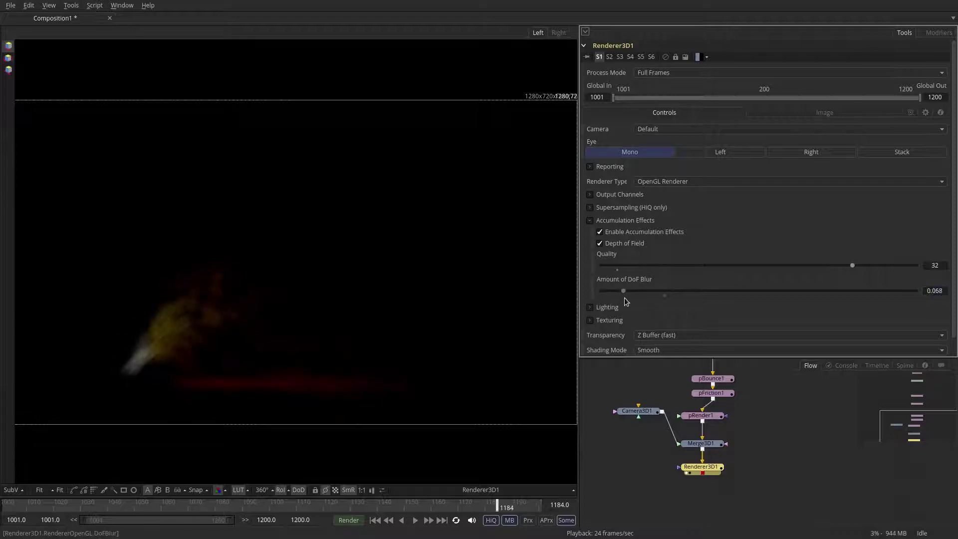
left_click(637, 410)
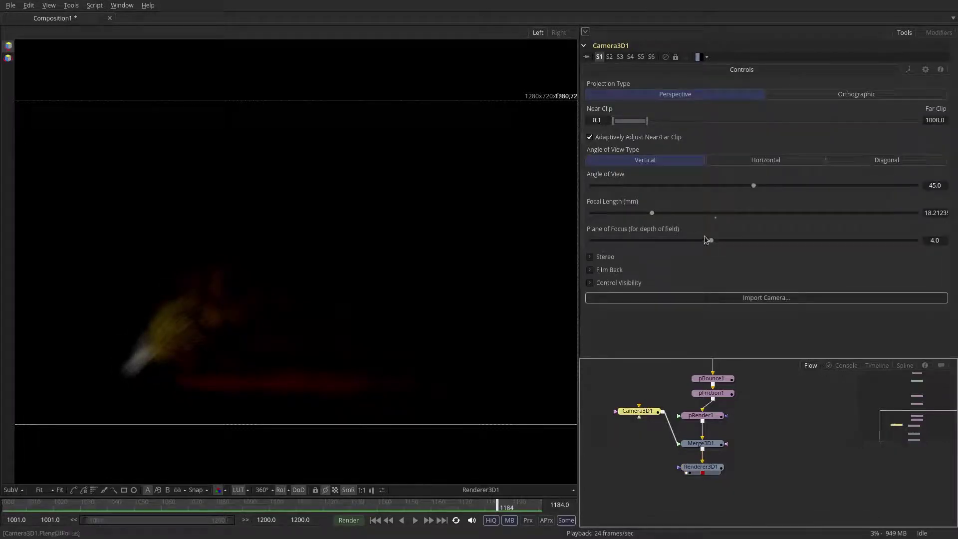
left_click_drag(701, 244, 627, 242)
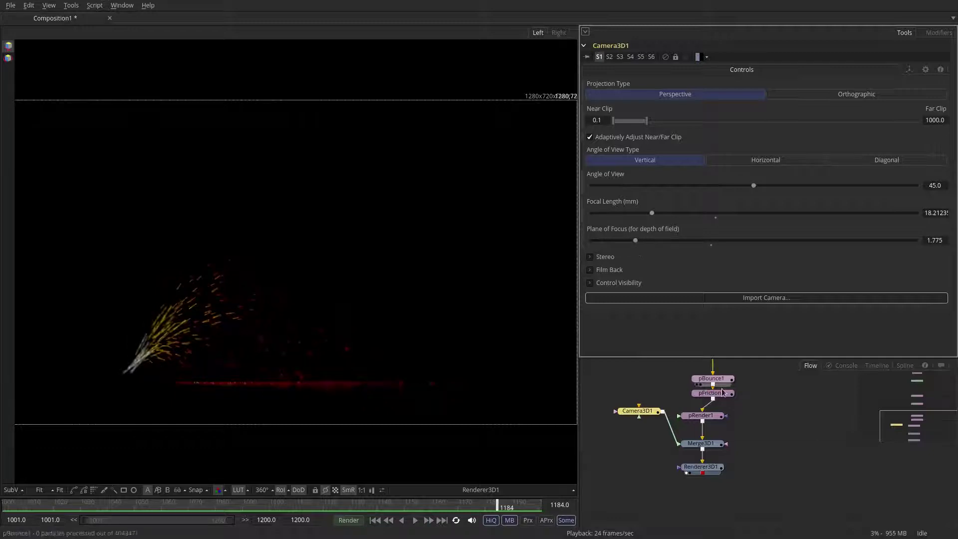
Add a ColorCorrector after Renderer3D1 and raise its master RGB gain to 5.0
left_click(701, 468)
key("c")
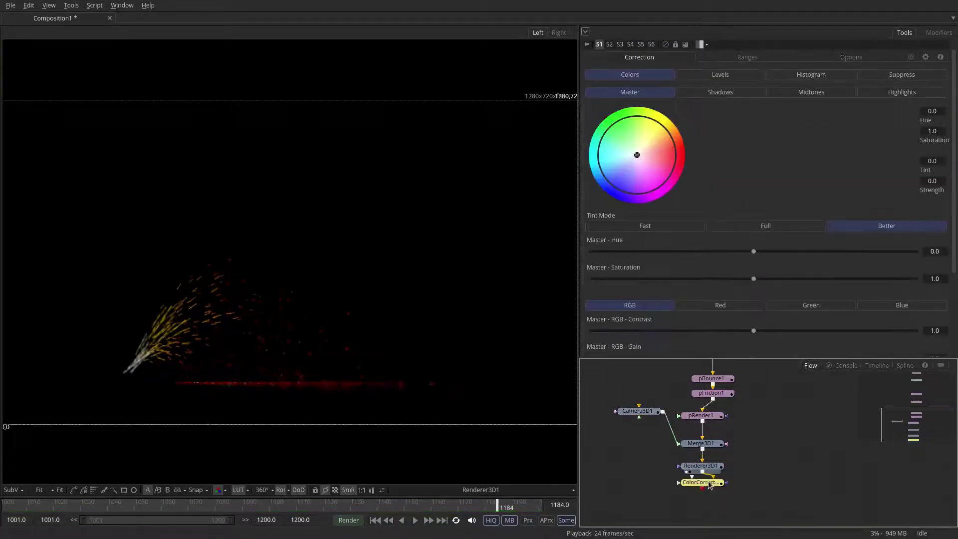
left_click_drag(953, 175, 954, 265)
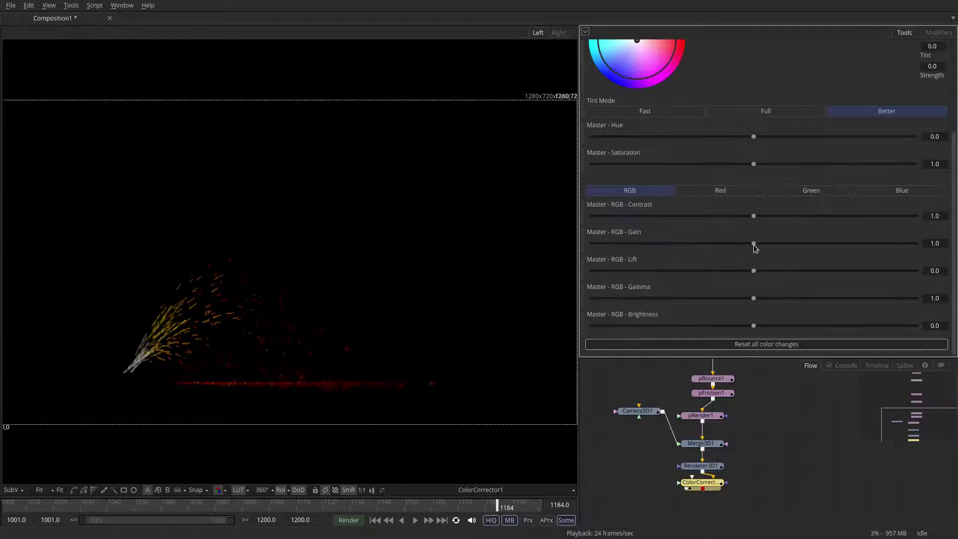
left_click_drag(754, 243, 915, 244)
Set pEmitter1's particle number to 39.2 and number variance to 63.1, and play the animation to check the denser sparks
scroll(751, 443, "up", 6)
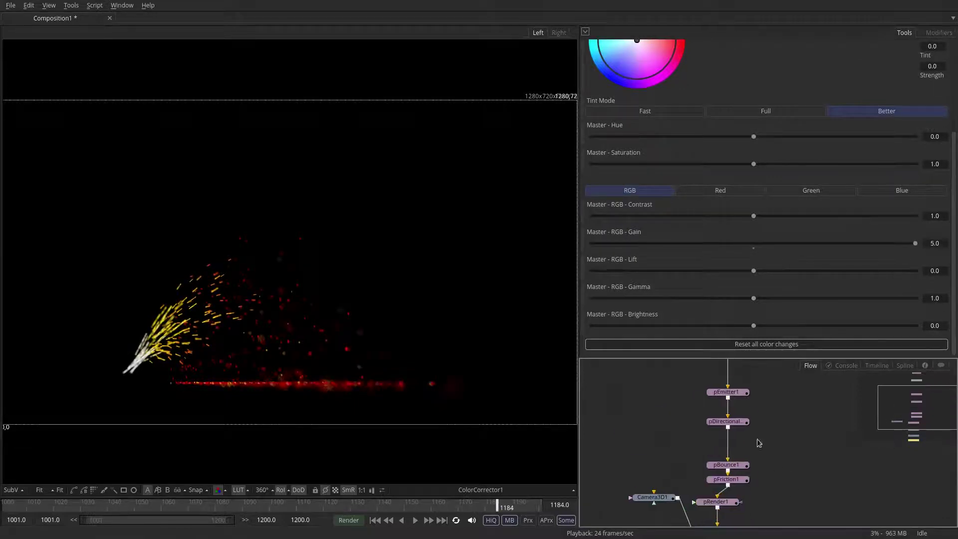
left_click(745, 469)
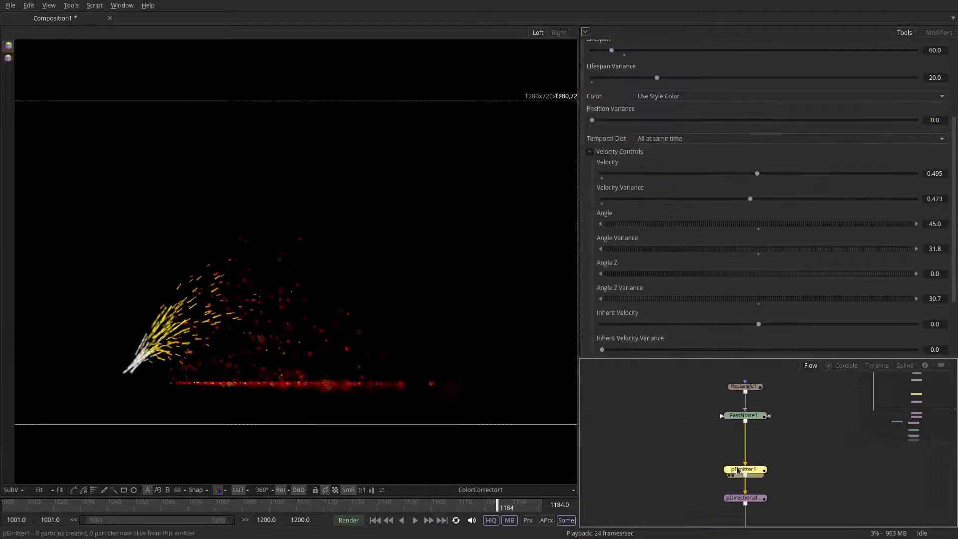
left_click_drag(953, 149, 952, 58)
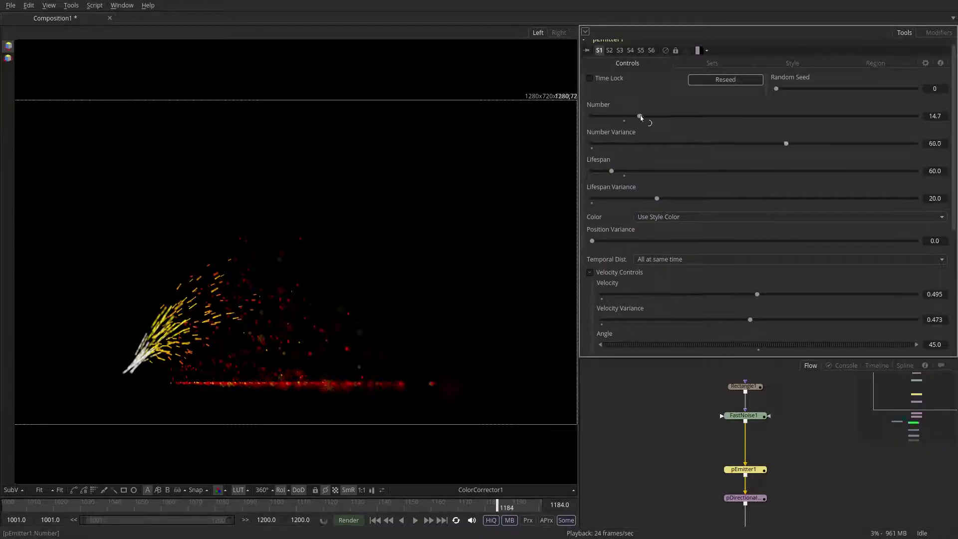
left_click_drag(788, 145, 795, 144)
left_click(415, 519)
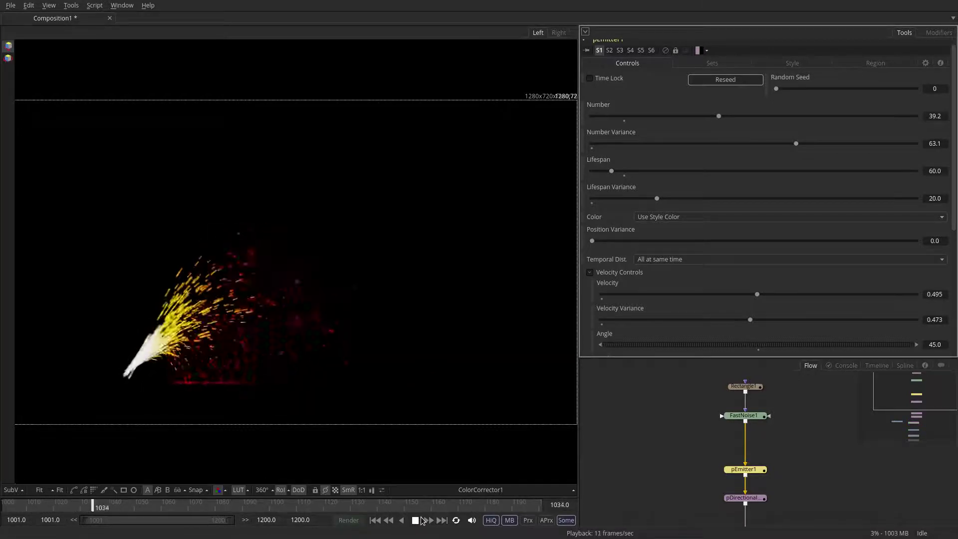
left_click(416, 521)
Raise Renderer3D1's amount of DoF blur to 0.183 and refine Camera3D1's plane of focus to 1.819
left_click_drag(692, 465, 706, 308)
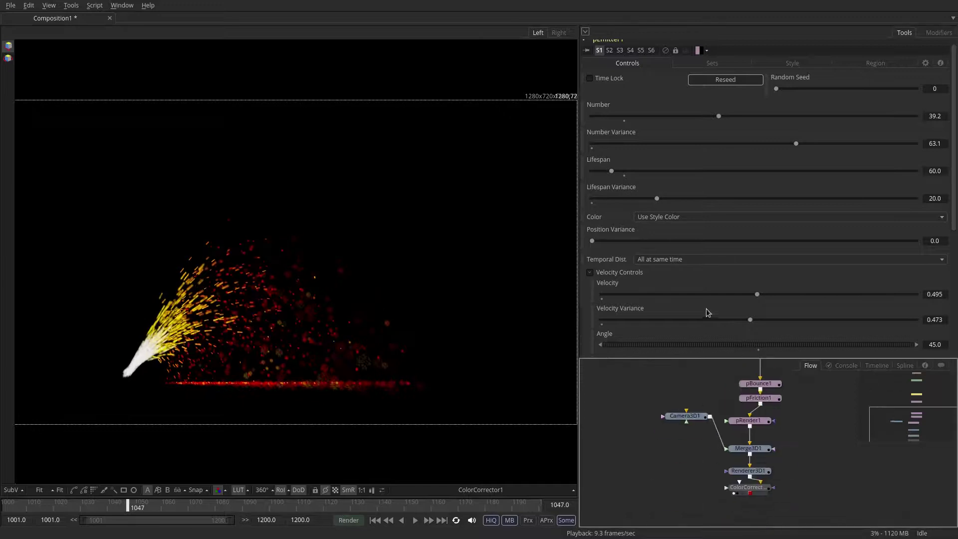
left_click(684, 416)
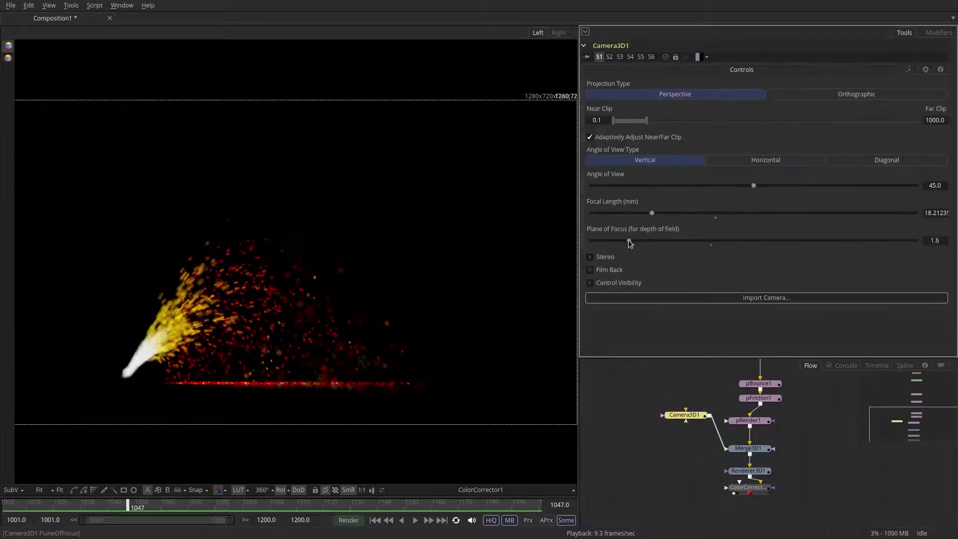
left_click_drag(628, 243, 632, 241)
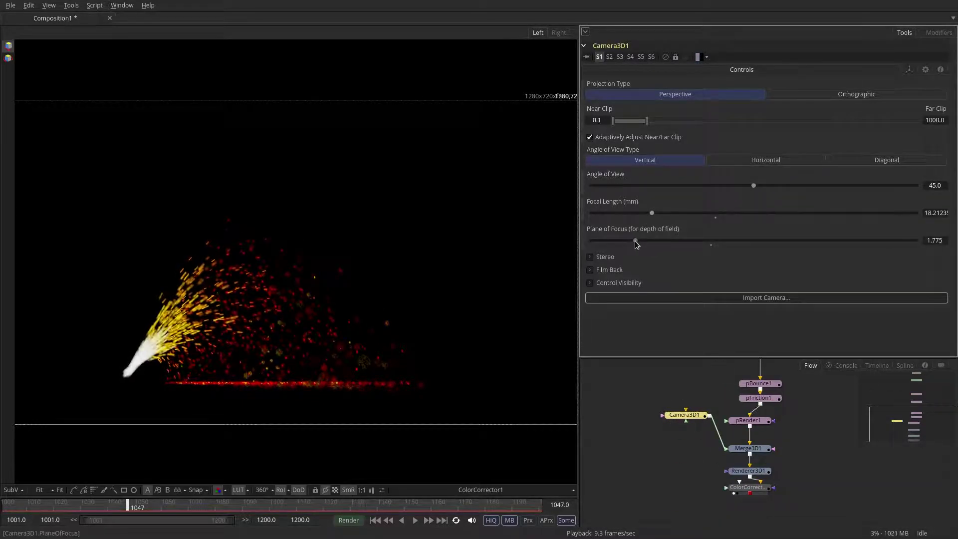
left_click(748, 471)
mouse_move(664, 279)
left_mouse_down()
mouse_move(642, 278)
mouse_move(666, 282)
mouse_move(654, 280)
left_mouse_up()
left_click(684, 415)
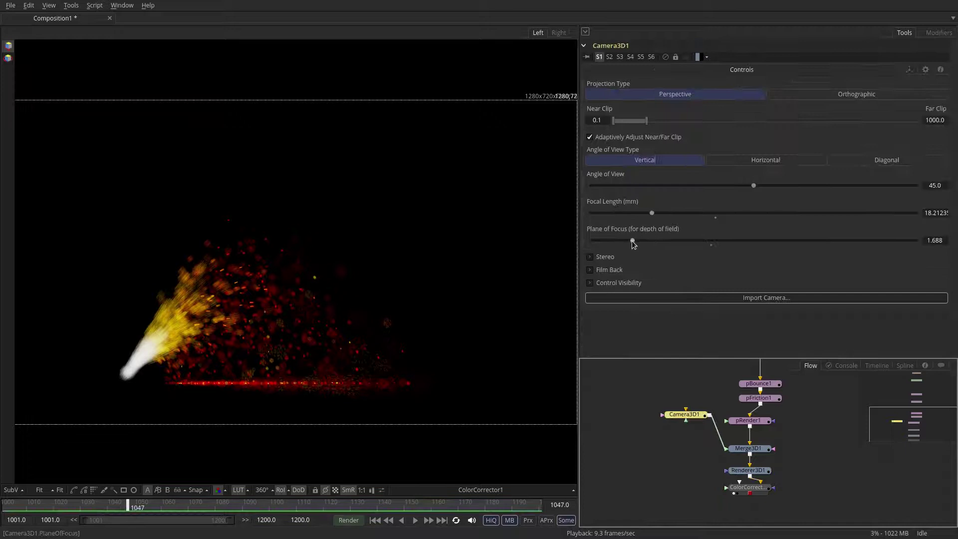
mouse_move(633, 242)
left_mouse_down()
mouse_move(611, 241)
mouse_move(636, 246)
left_mouse_up()
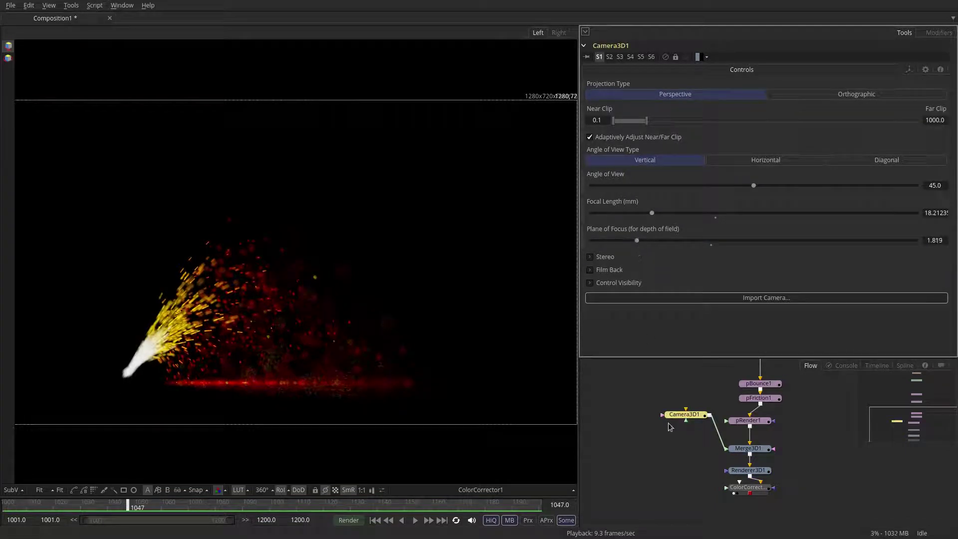
Show Merge3D1 in the left viewer through Camera3D1 and reframe the camera on the sparks from a new angle
left_click_drag(685, 387, 675, 413)
left_click(739, 476)
key("1")
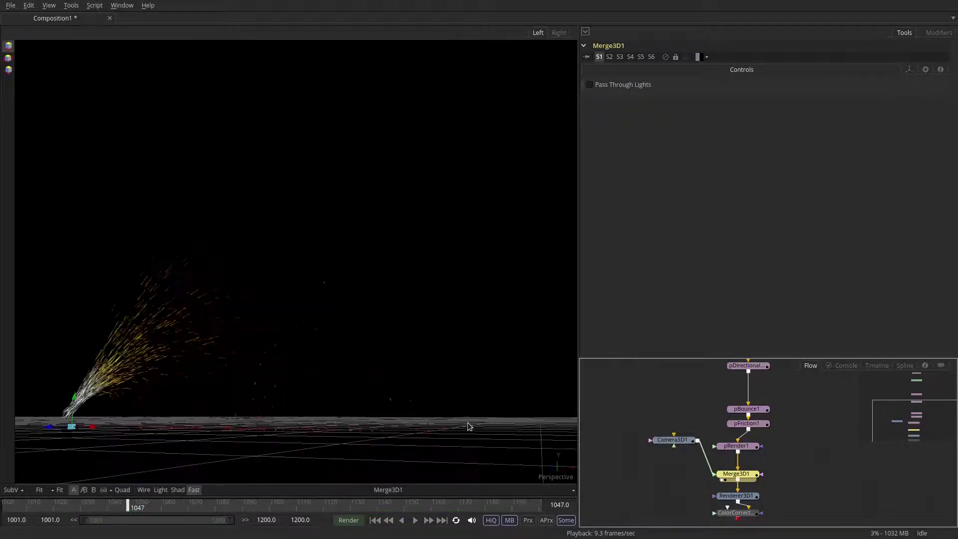
right_click(549, 479)
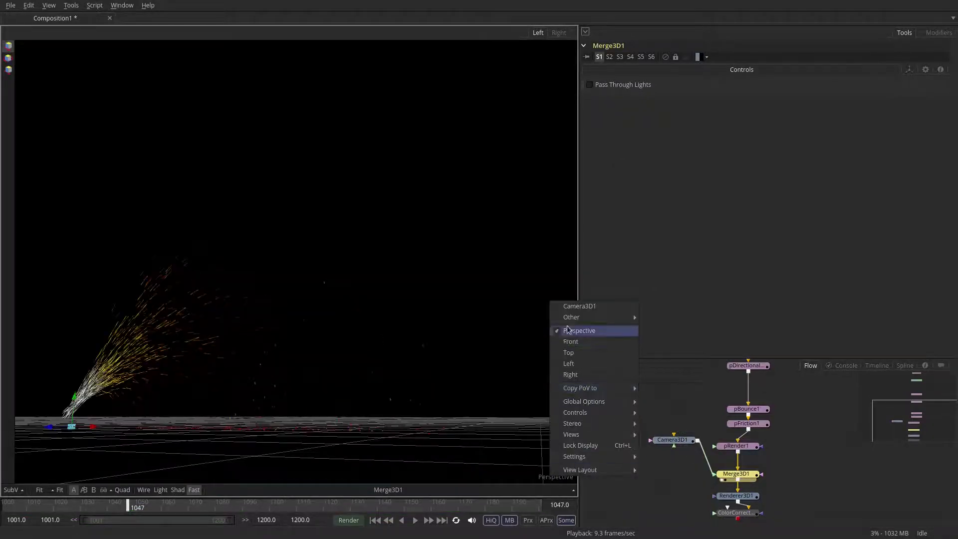
left_click(569, 308)
left_click_drag(299, 372, 233, 355)
Display the ColorCorrector1 output in the left viewer
left_click_drag(680, 483, 681, 462)
left_click(735, 475)
left_click_drag(735, 475, 464, 356)
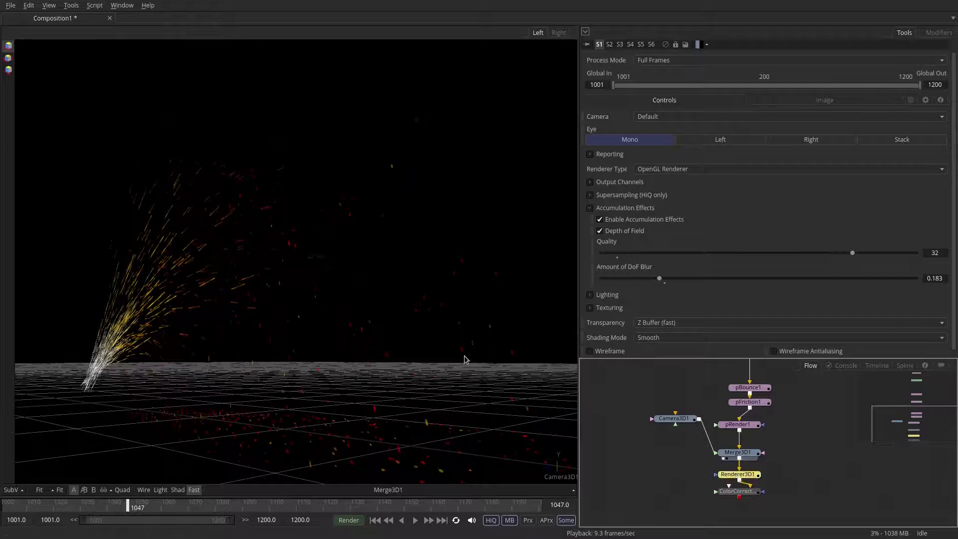
left_click_drag(743, 493, 358, 338)
Set Camera3D1's plane of focus to about 1.248 and reduce Renderer3D1's amount of DoF blur to 0.089
left_click(673, 418)
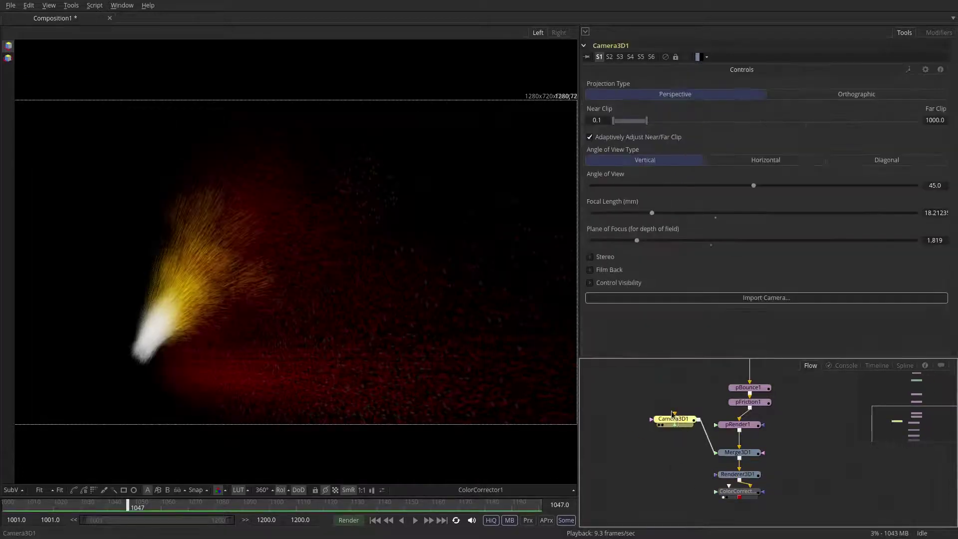
left_click_drag(633, 241, 620, 240)
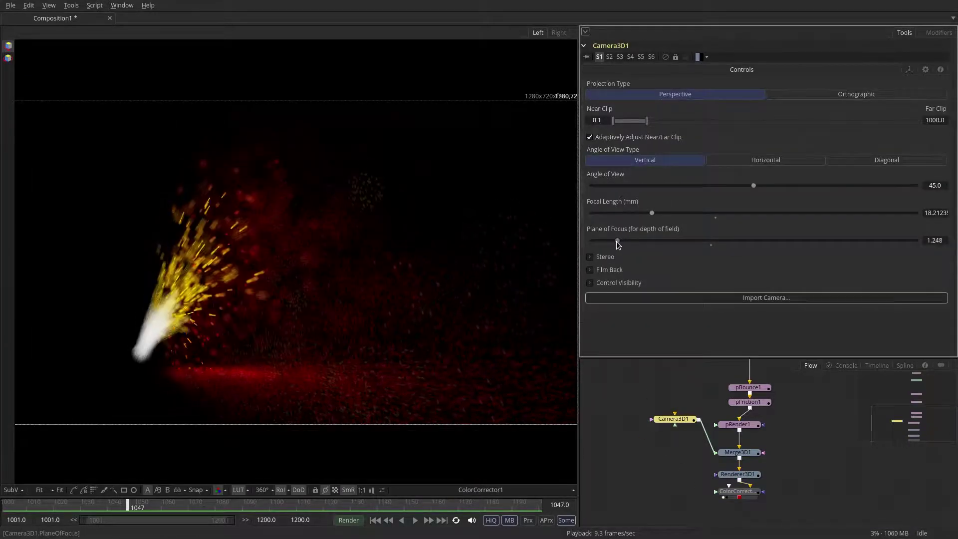
left_click(739, 474)
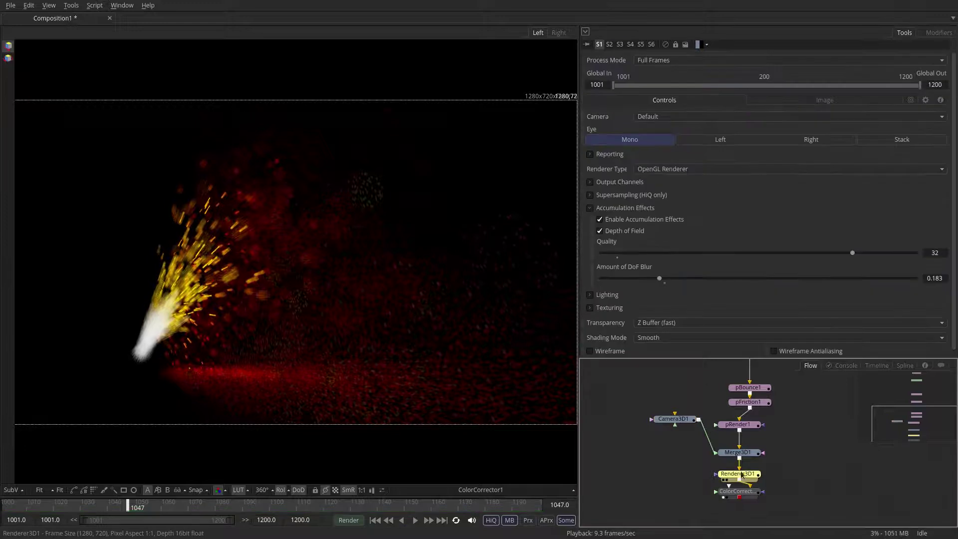
left_click_drag(660, 278, 630, 281)
left_click_drag(319, 257, 320, 266)
Open pEmitter1's settings and play the animation to check the sparks with the new focus and blur
left_click_drag(698, 392, 694, 461)
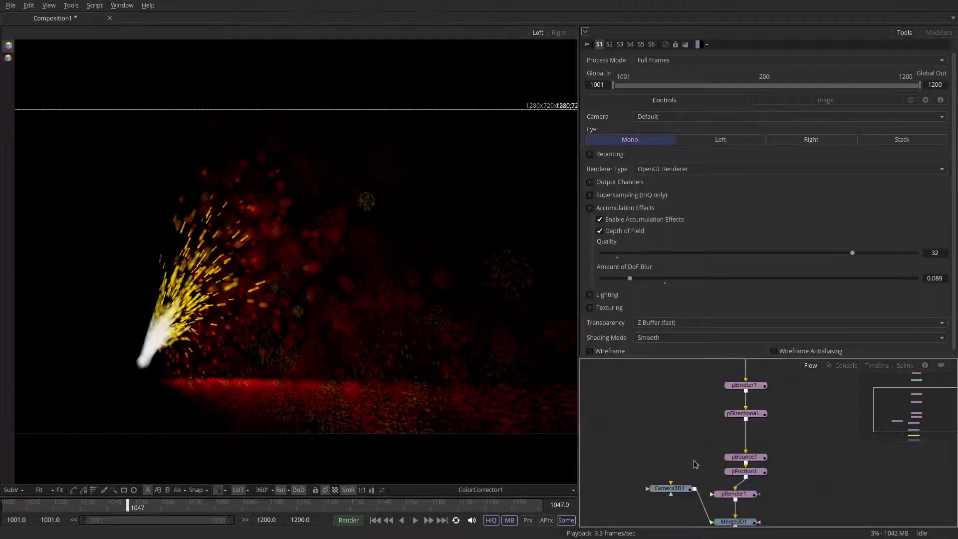
scroll(695, 464, "up", 4)
left_click(745, 493)
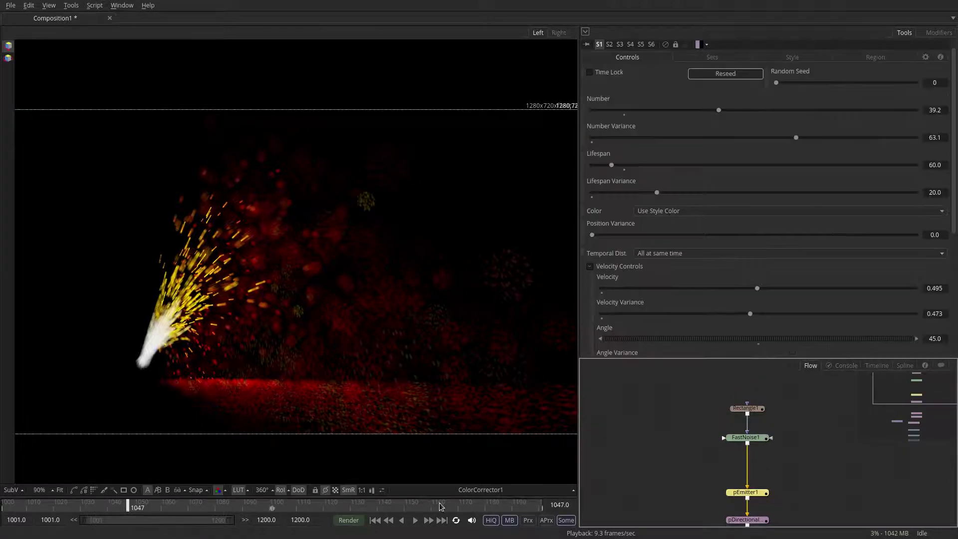
left_click(415, 521)
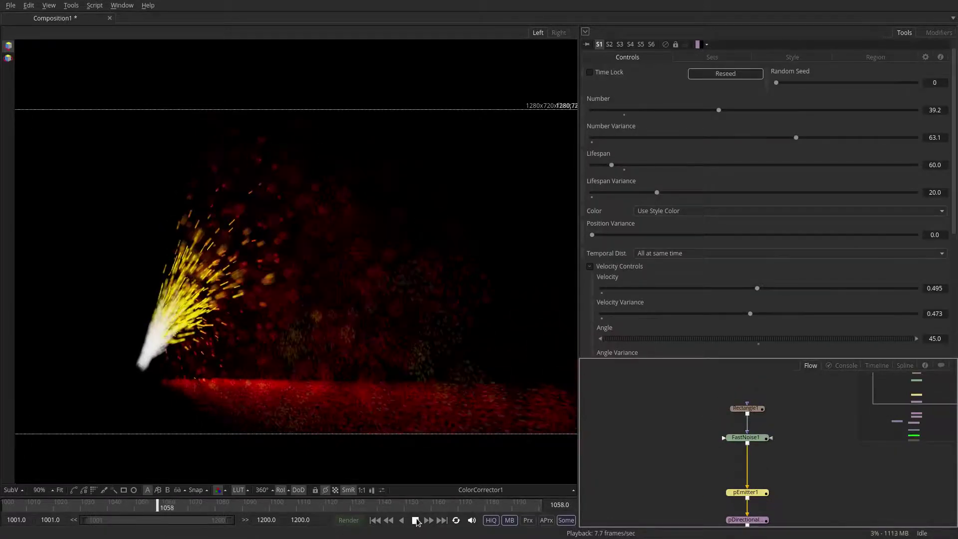
left_click(415, 520)
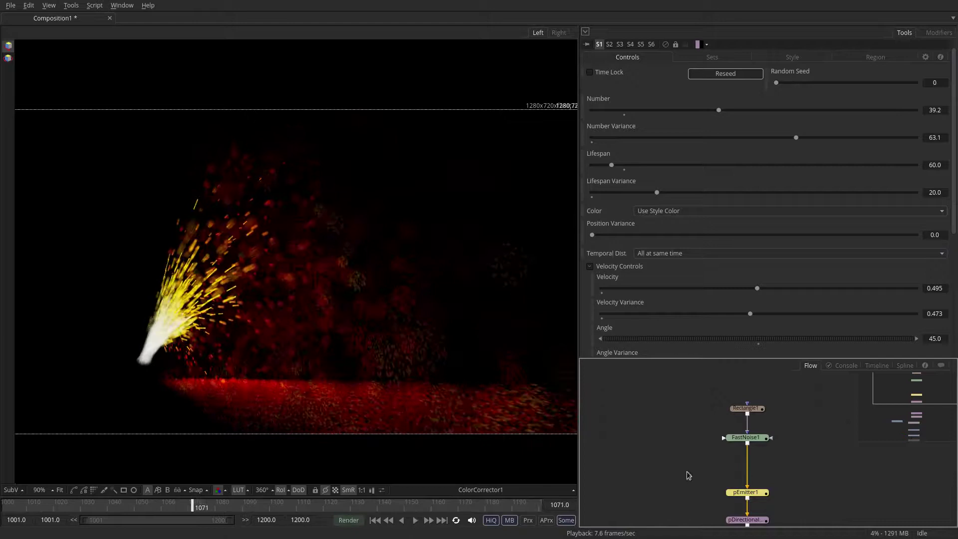
Tint ColorCorrector1's shadows orange-red with a tint of about 0.0475 and strength 0.8222
scroll(751, 476, "down", 5)
scroll(751, 475, "down", 4)
left_click(732, 446)
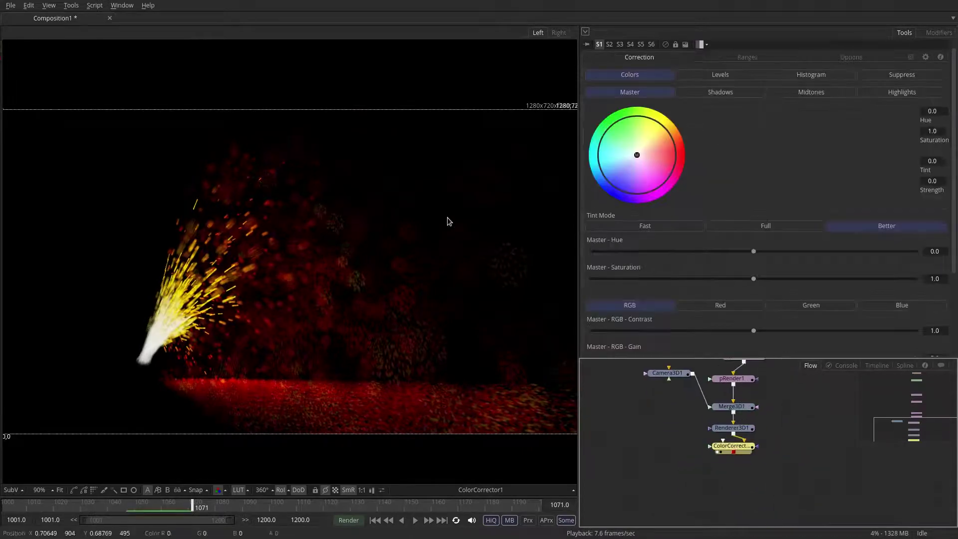
left_click(702, 94)
left_click_drag(637, 154, 657, 145)
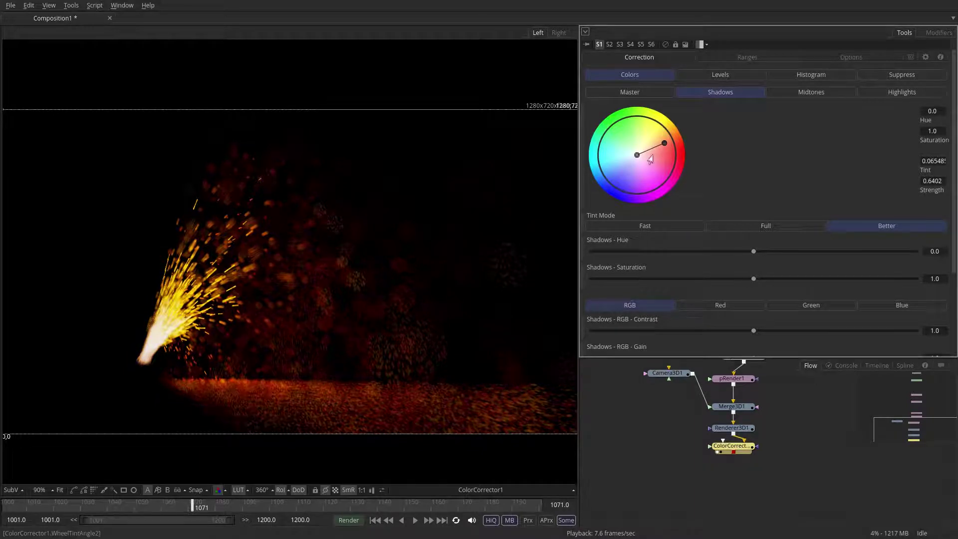
left_click_drag(663, 146, 670, 152)
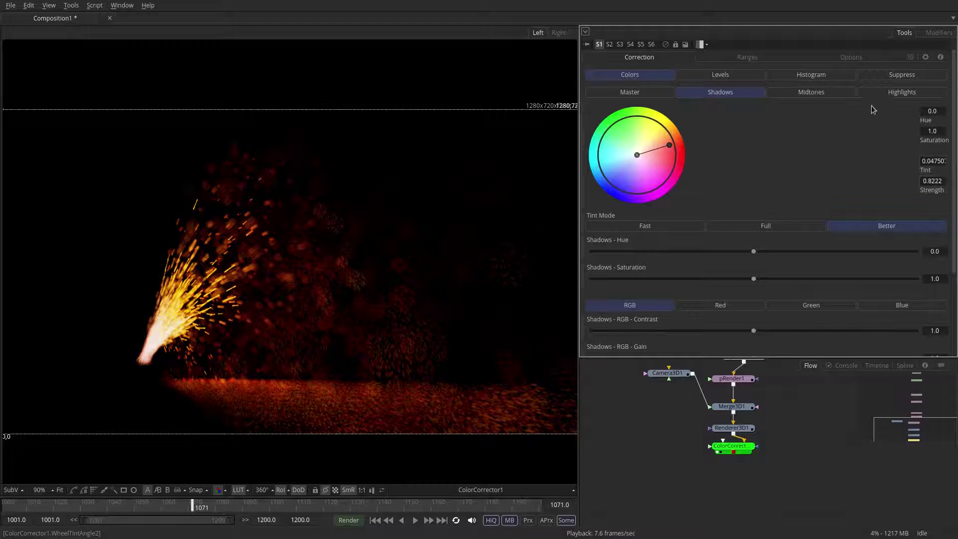
Adjust ColorCorrector1's highlights RGB gain and set the highlights saturation to 0.5
left_click(902, 91)
scroll(853, 256, "down", 3)
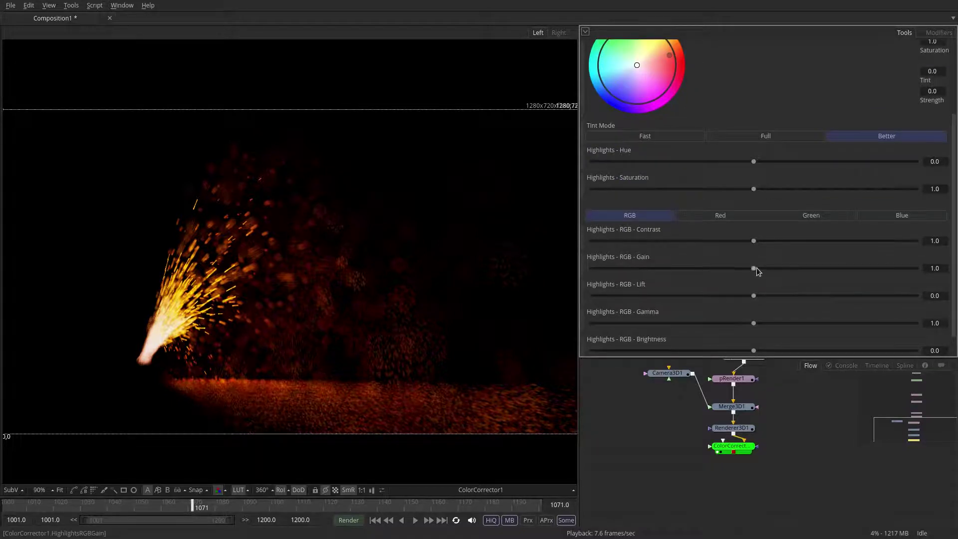
left_click_drag(754, 268, 733, 268)
left_click_drag(920, 298, 926, 298)
left_click_drag(742, 191, 670, 208)
left_click_drag(953, 162, 952, 79)
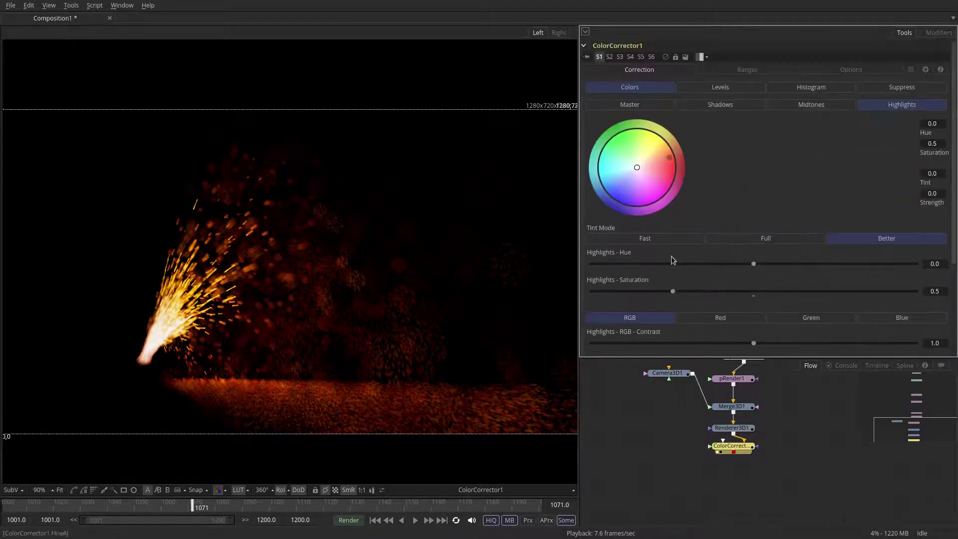
In ColorCorrector1, move the luminance highlights range point to X 0.784, Y 1.0, and tint the master orange-red at about 0.0408 with strength 0.3351
left_click(750, 72)
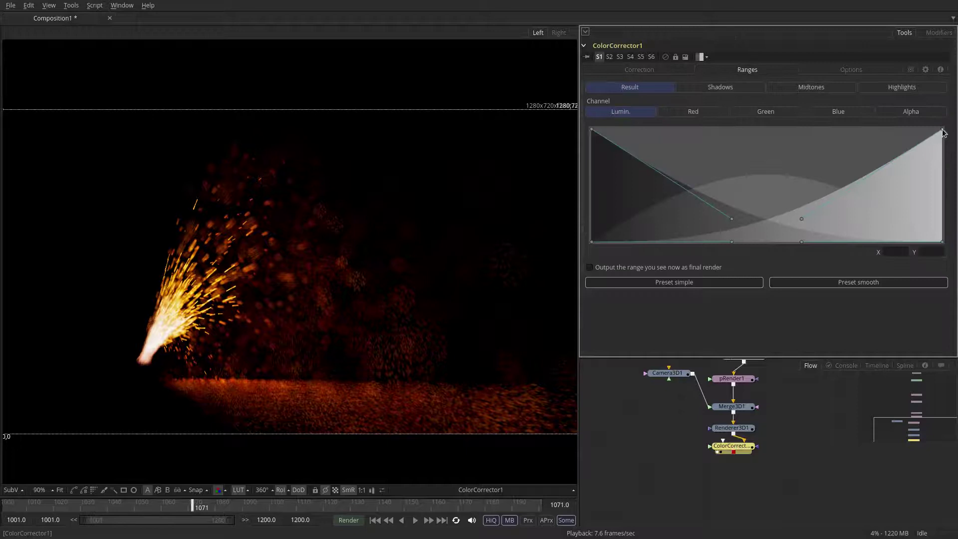
left_click_drag(943, 133, 868, 148)
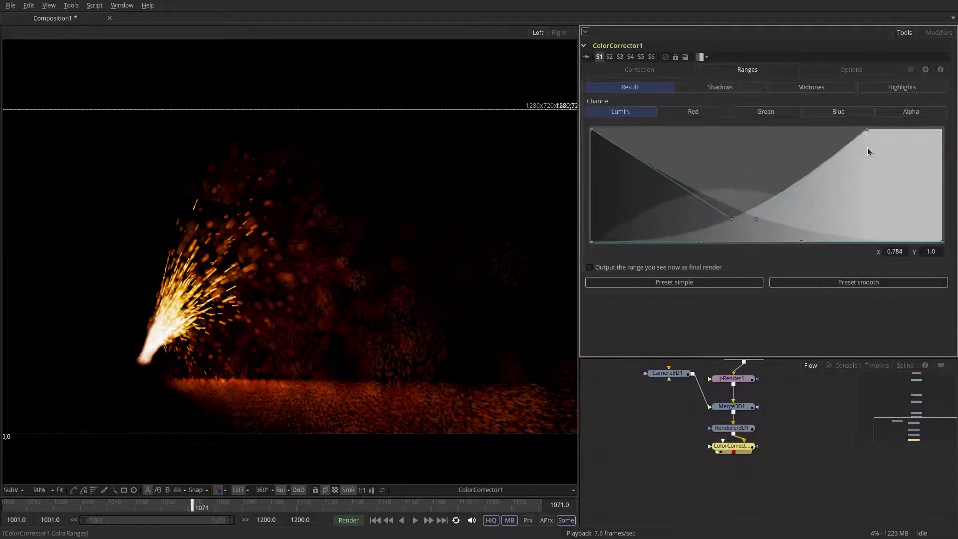
left_click(624, 71)
left_click(724, 105)
left_click(633, 105)
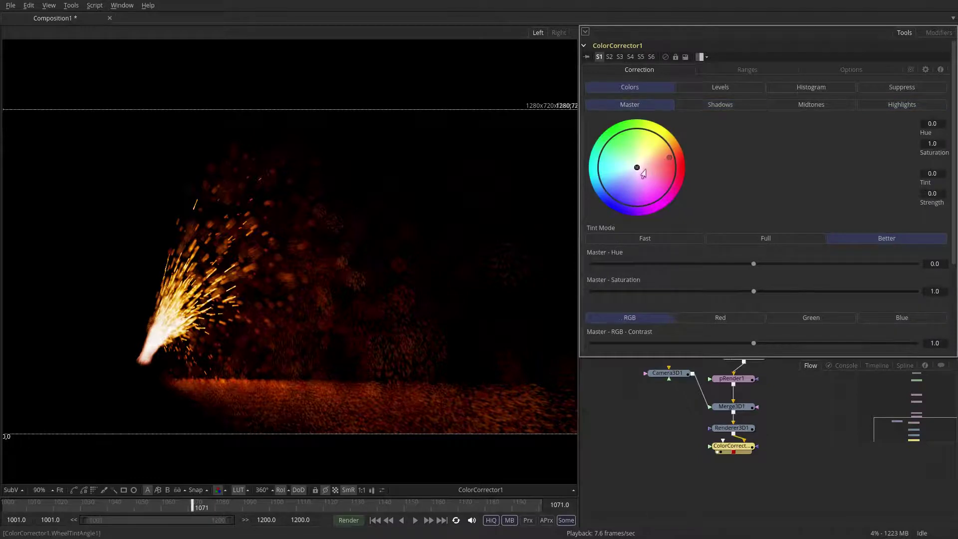
left_click_drag(642, 170, 652, 168)
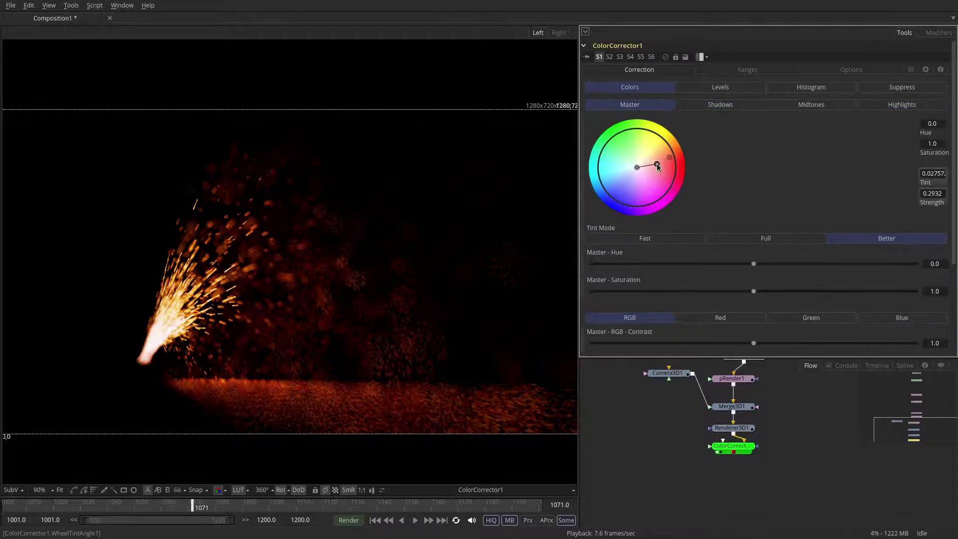
left_click_drag(658, 162, 658, 162)
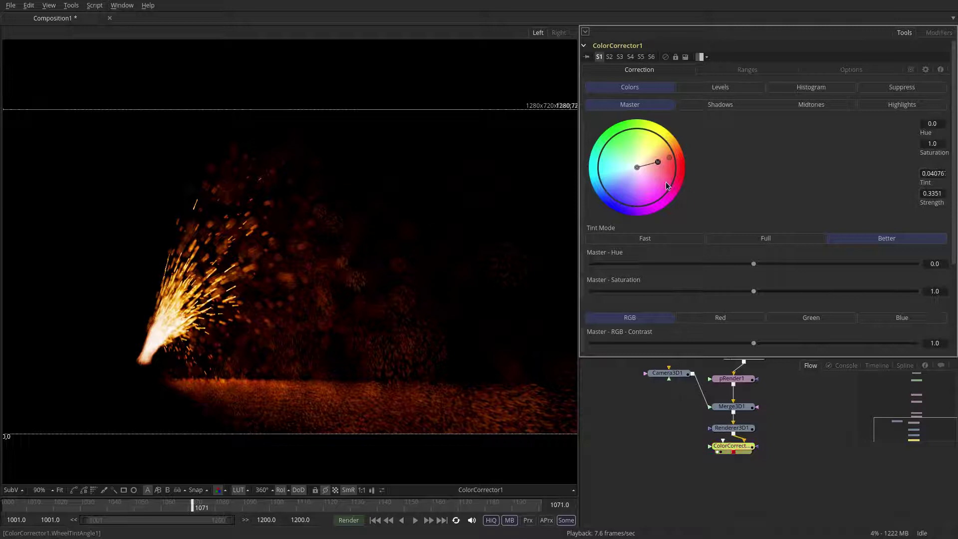
Add a Blur node after ColorCorrector1, show it in the viewer, and set its blur size to 9.4 and blend to 0.091
left_click_drag(668, 448, 682, 430)
key("b")
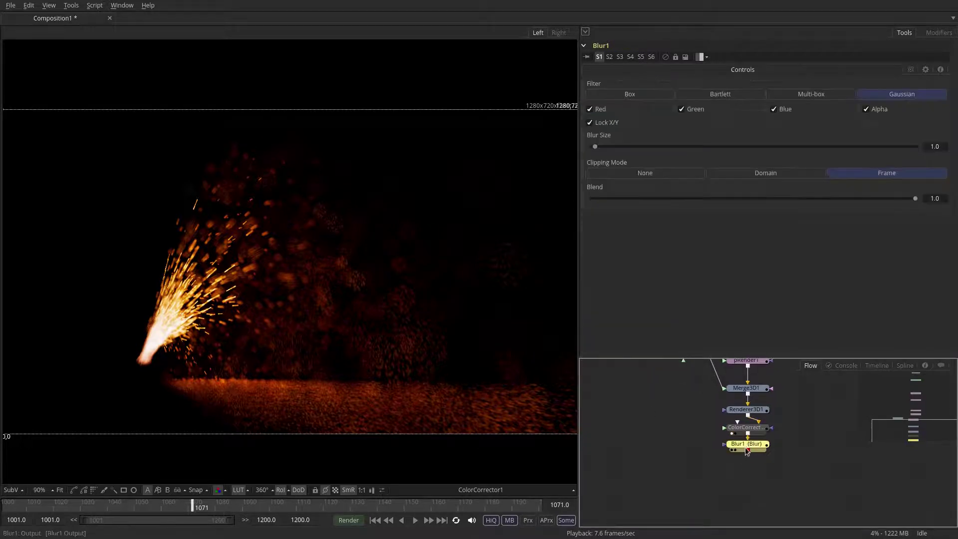
left_click_drag(748, 445, 749, 453)
key("1")
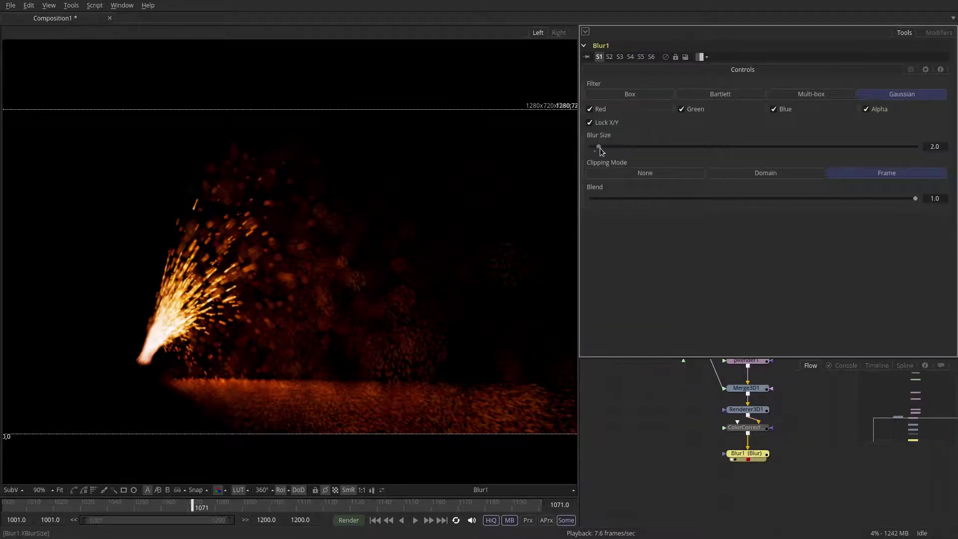
left_click_drag(600, 147, 630, 150)
left_click_drag(916, 199, 621, 208)
Duplicate the blur after Blur1, view the copy, and set its blur size to 32.4 and blend to 0.009
left_click(746, 454)
key("ctrl+c")
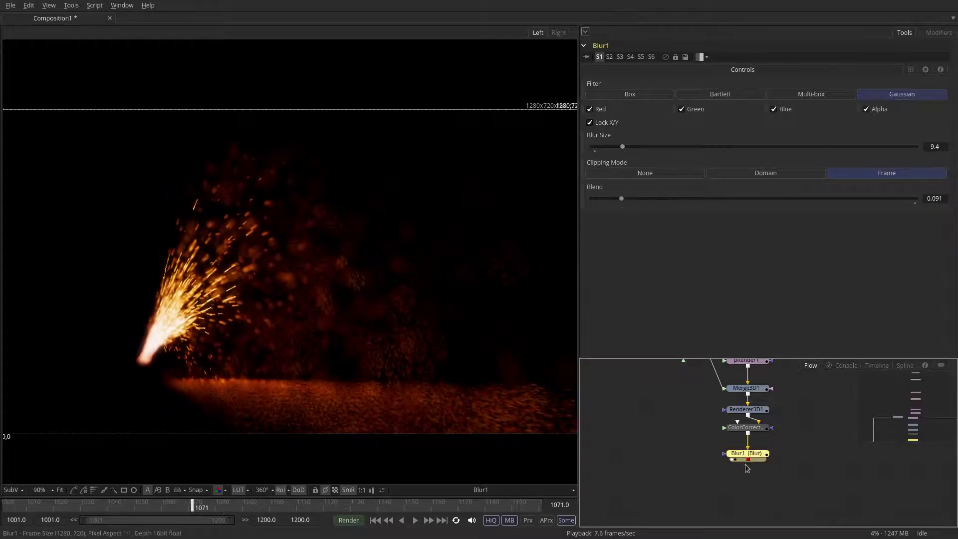
key("ctrl+v")
key("1")
left_click_drag(622, 198, 679, 199)
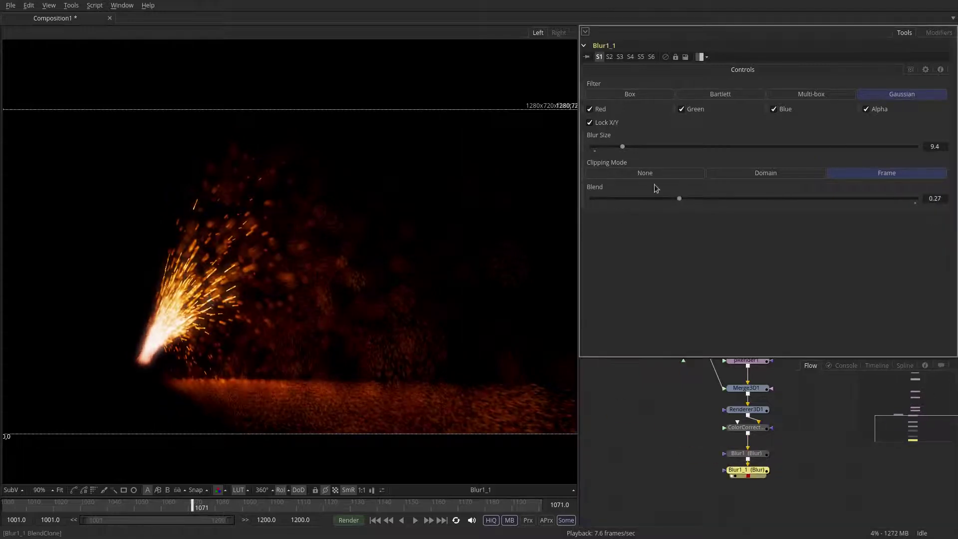
left_click_drag(627, 151, 702, 168)
left_click_drag(676, 200, 595, 204)
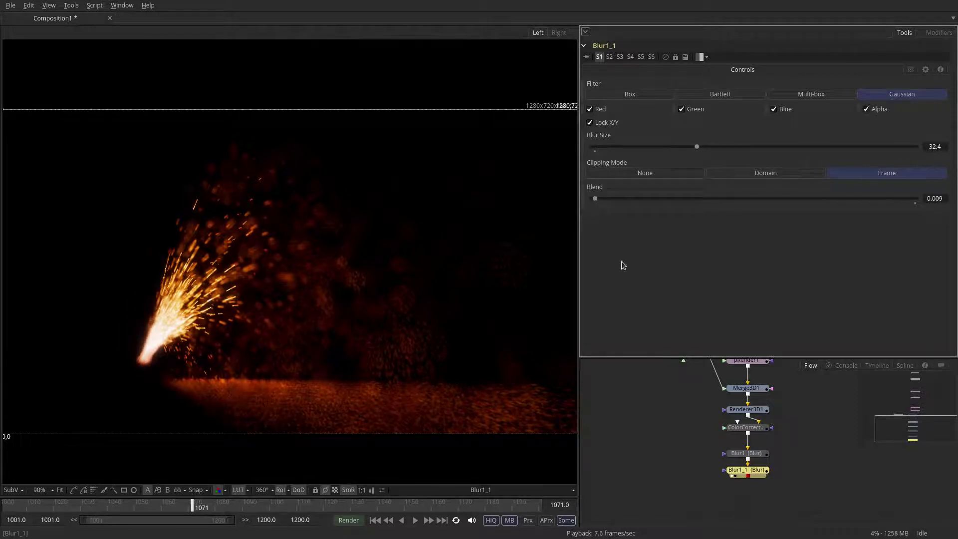
Duplicate Blur1_1 at the end of the chain and set the copy's blur size to 61.0
left_click(737, 470)
key("ctrl+c")
key("ctrl+v")
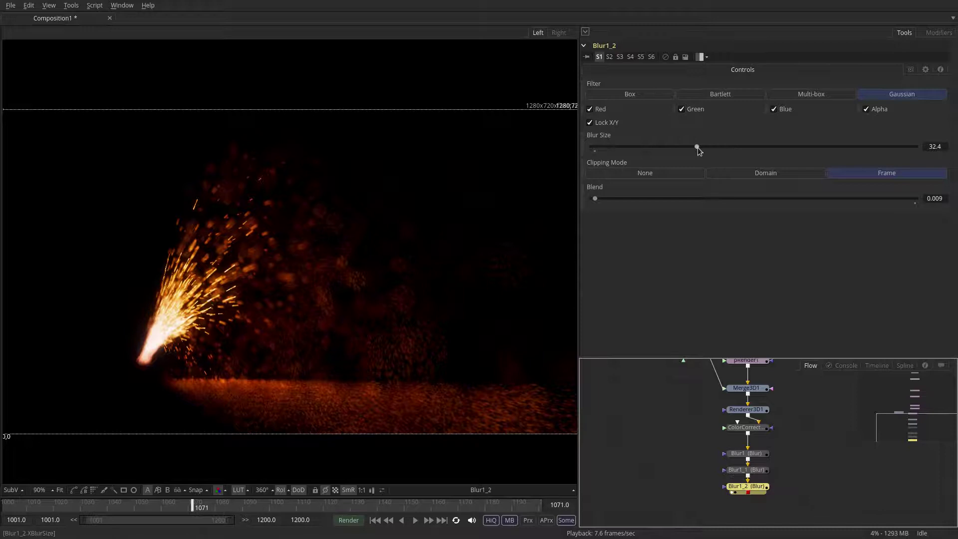
left_click_drag(696, 146, 791, 159)
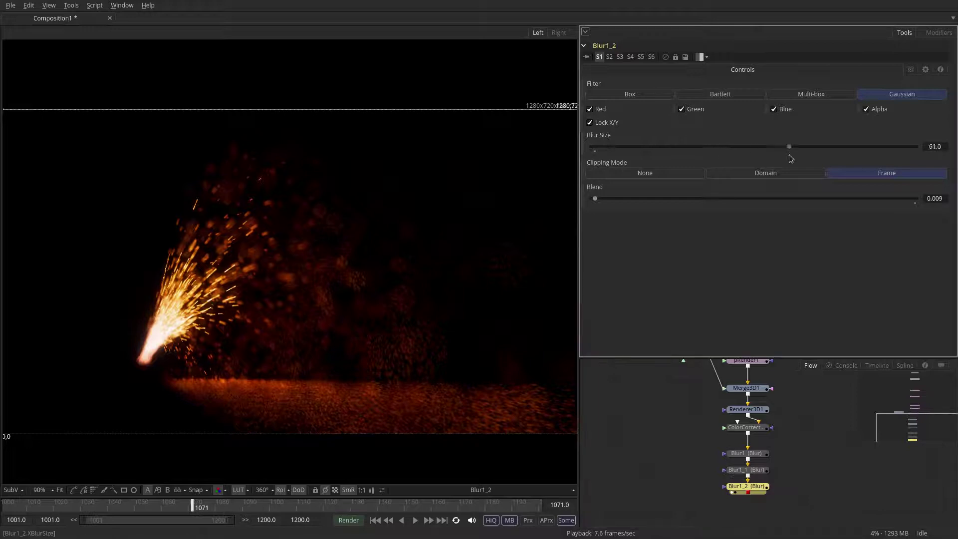
Duplicate Blur1_2 to append a fourth blur and set its blur size to 98.3
left_click(742, 488)
key("ctrl+c")
key("ctrl+v")
left_click_drag(740, 501, 574, 360)
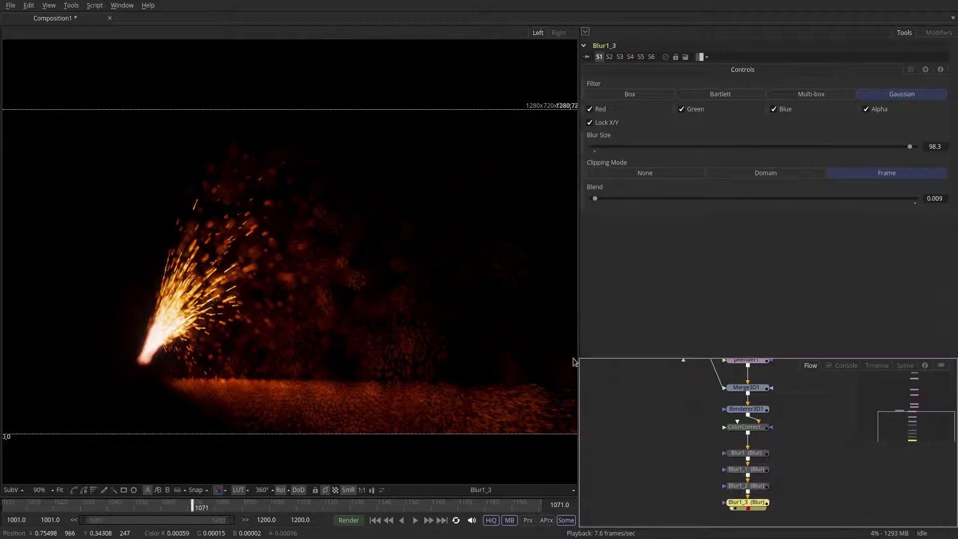
Raise ColorCorrector1's master RGB gain to 5.0 and set its master RGB contrast to 1.0037
left_click_drag(699, 491, 706, 443)
left_click(707, 428)
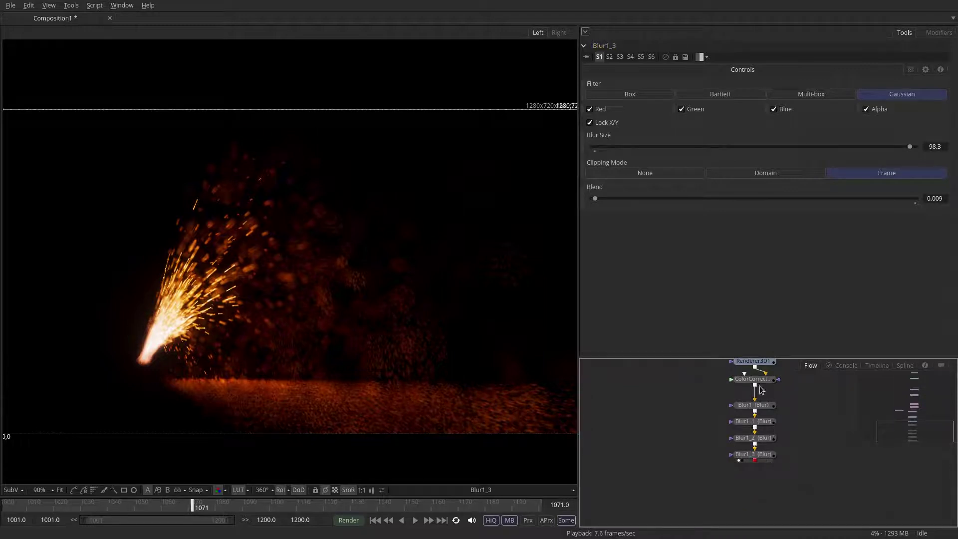
left_click_drag(756, 381, 758, 386)
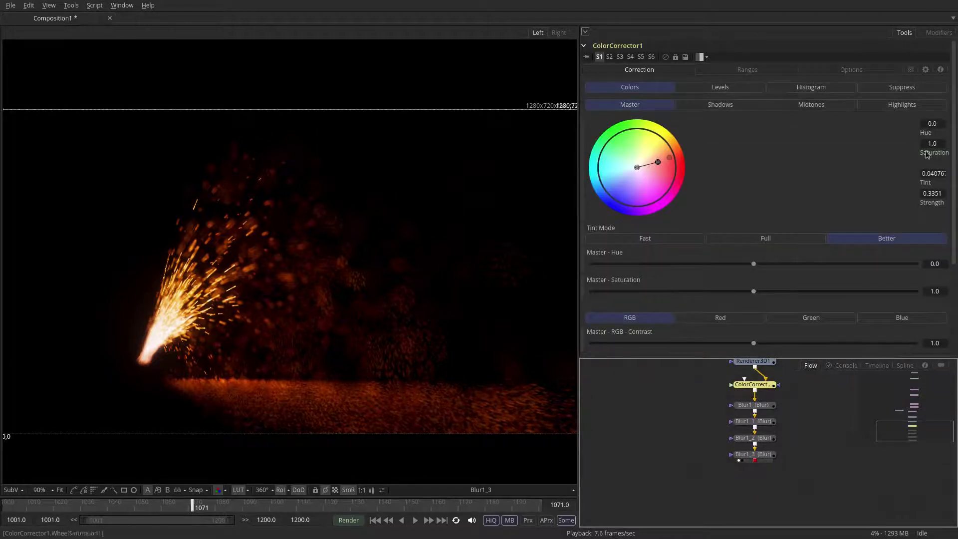
scroll(927, 155, "down", 3)
left_click_drag(755, 227, 757, 228)
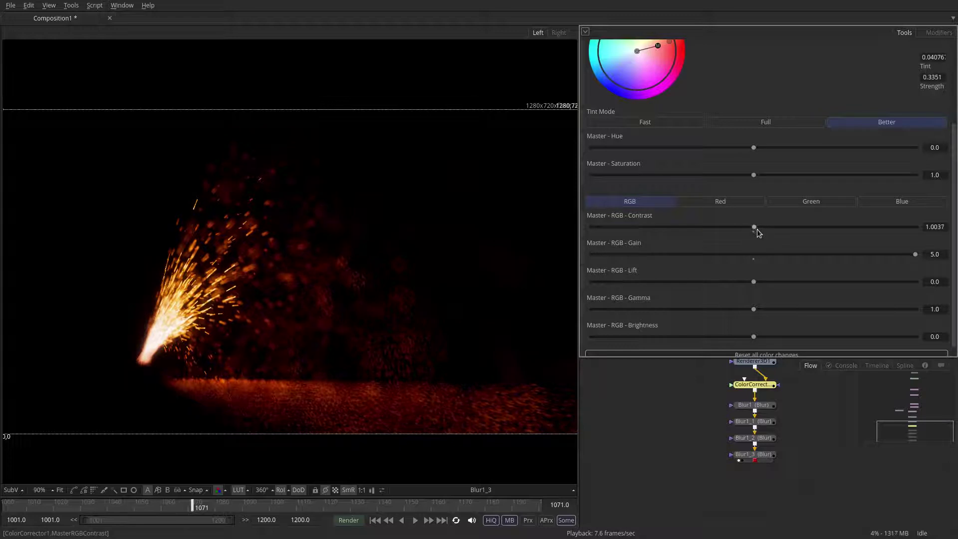
Play the animation from the first frame to check the glowing sparks, then stop playback
left_click(375, 520)
left_click(415, 520)
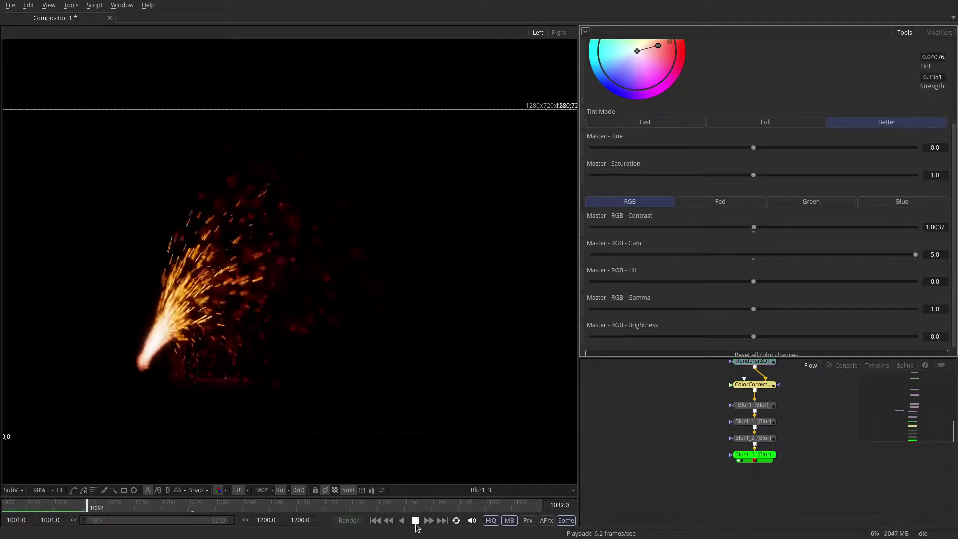
left_click(415, 522)
Set the depth of field quality in Renderer3D1's accumulation effects to 256
left_click_drag(701, 430, 701, 459)
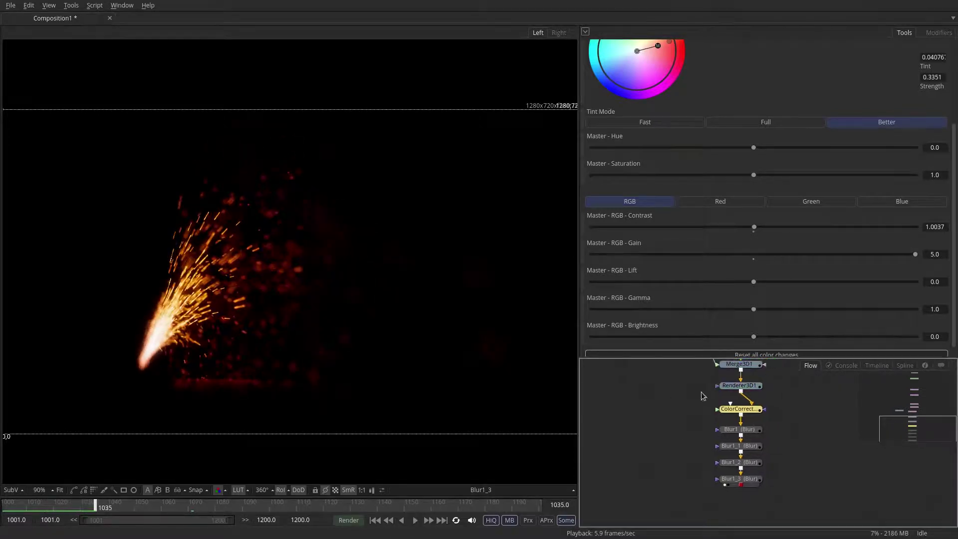
left_click(740, 386)
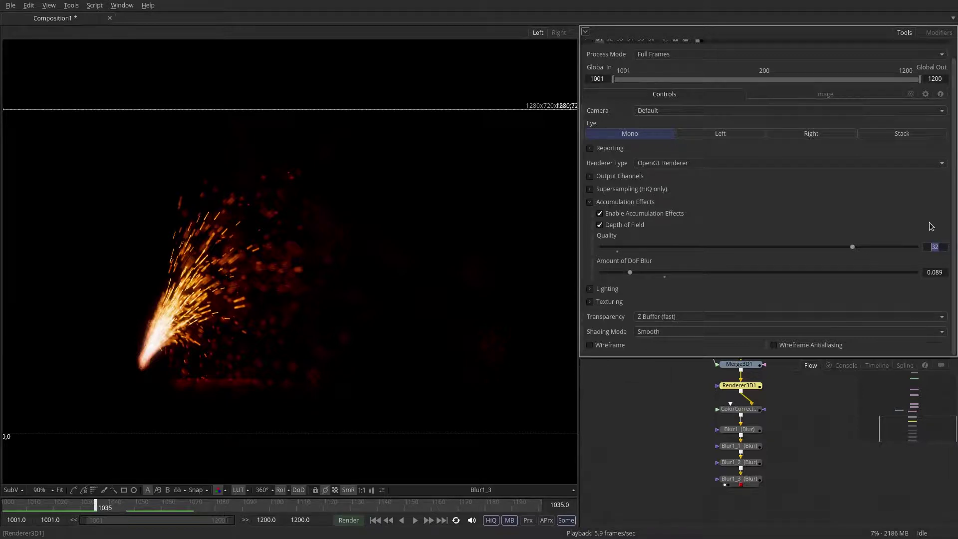
key("Tab")
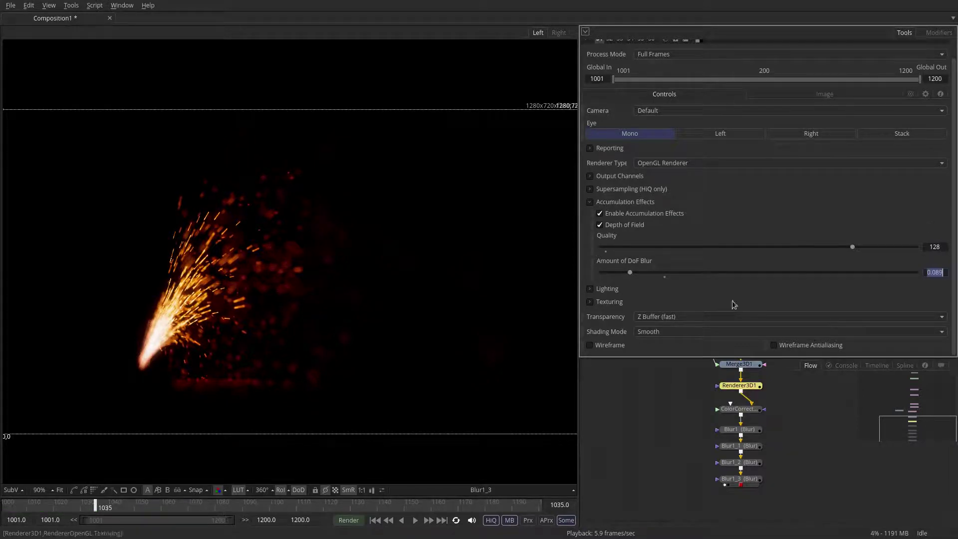
left_click(936, 246)
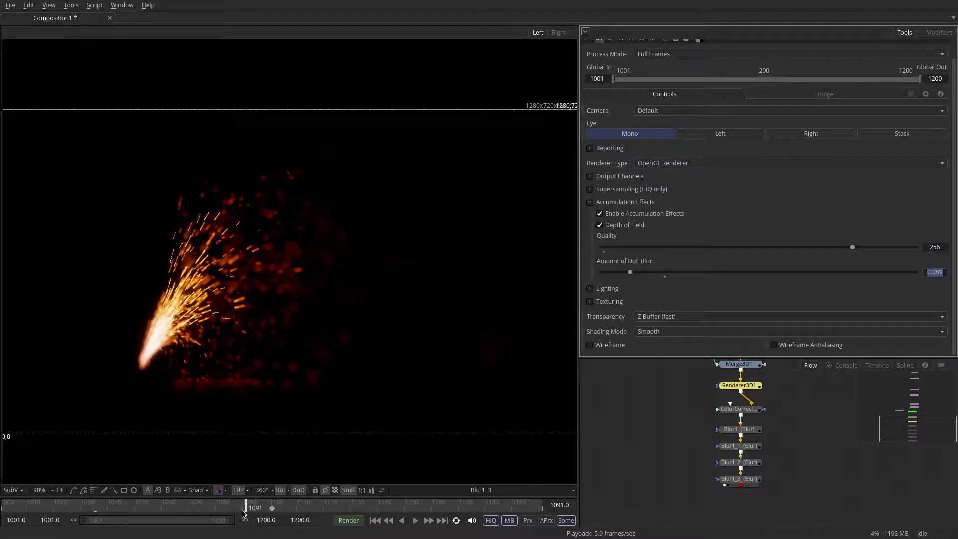
Play a few frames around 1091 to check the higher render quality and return to frame 1001
left_click(415, 521)
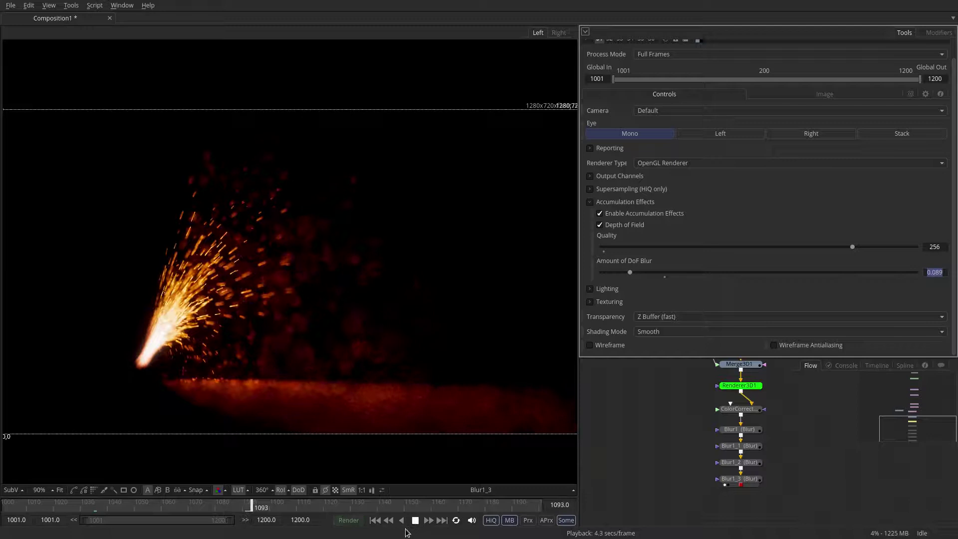
left_click(415, 521)
left_click(375, 520)
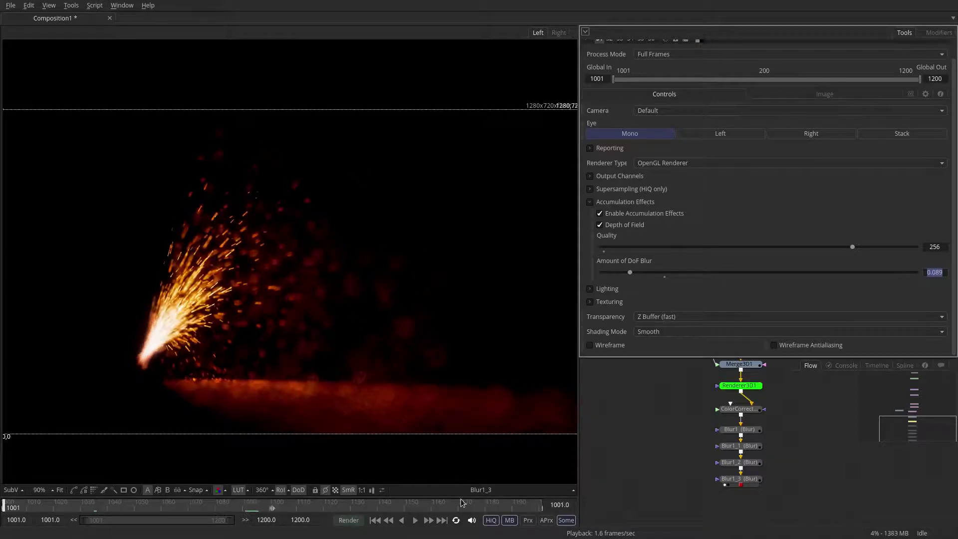
Show Merge3D1 in the viewer and add a Shake modifier to pEmitter1's velocity Angle
left_click_drag(708, 438, 305, 326)
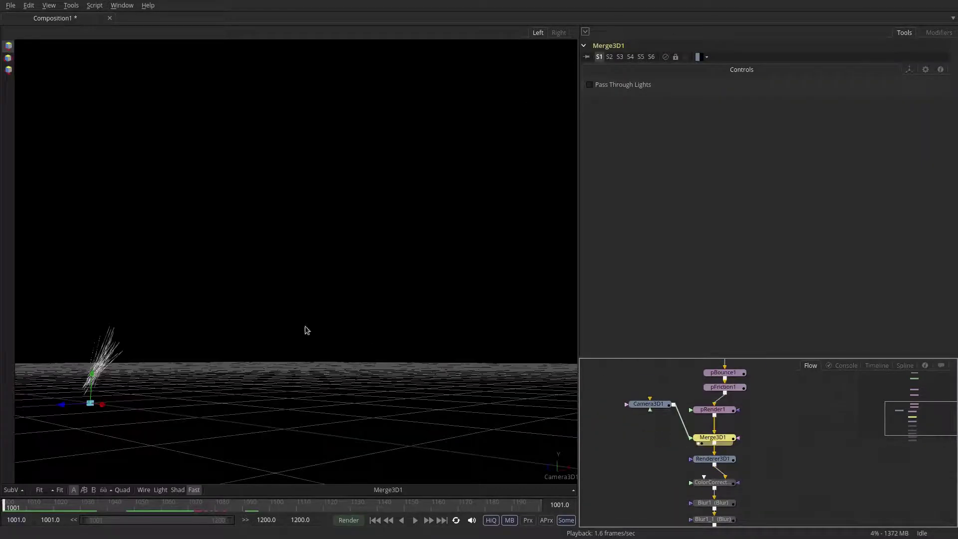
left_click_drag(682, 385, 692, 455)
scroll(693, 458, "up", 4)
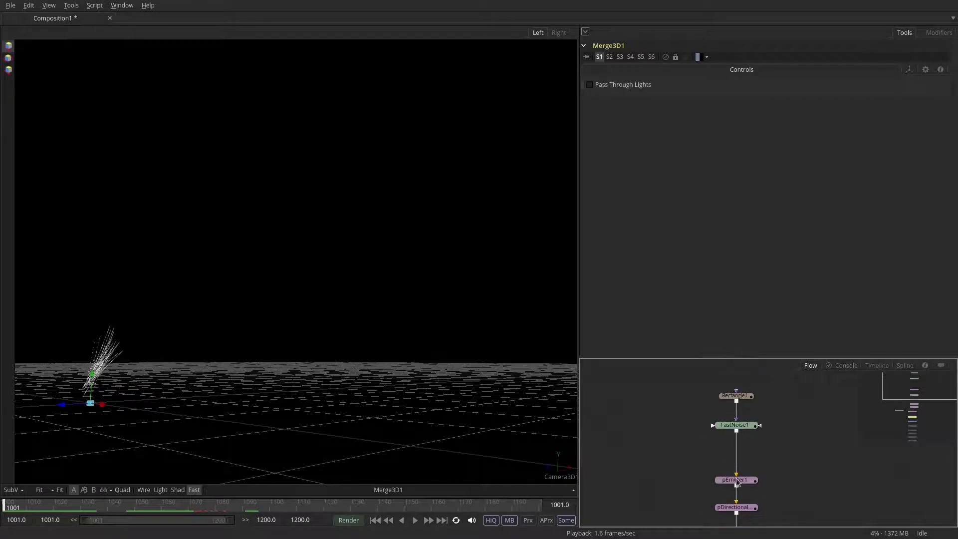
left_click(738, 480)
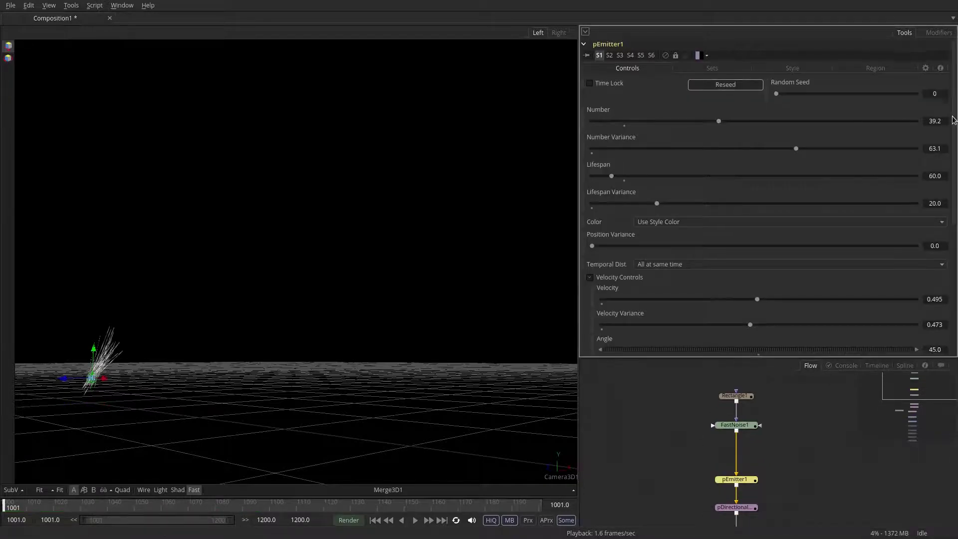
scroll(659, 197, "down", 7)
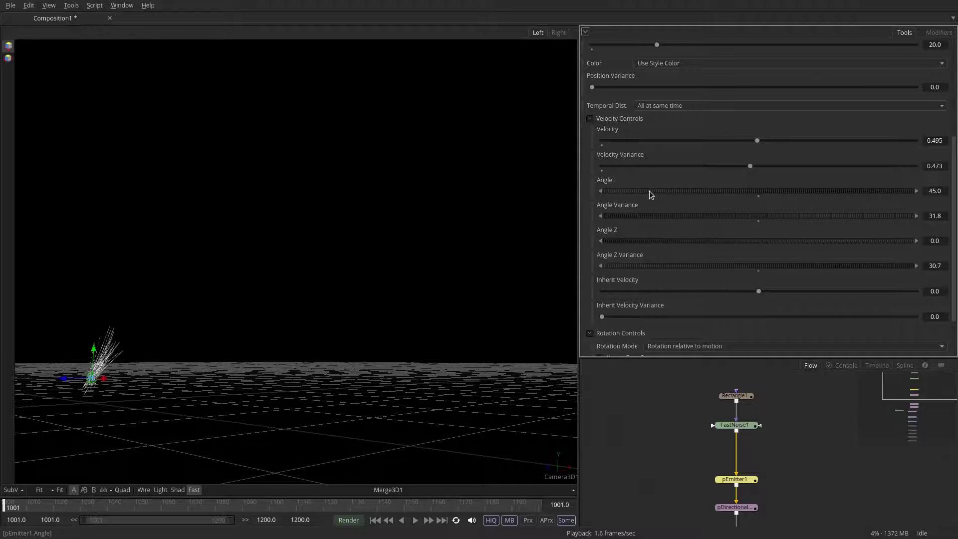
right_click(756, 194)
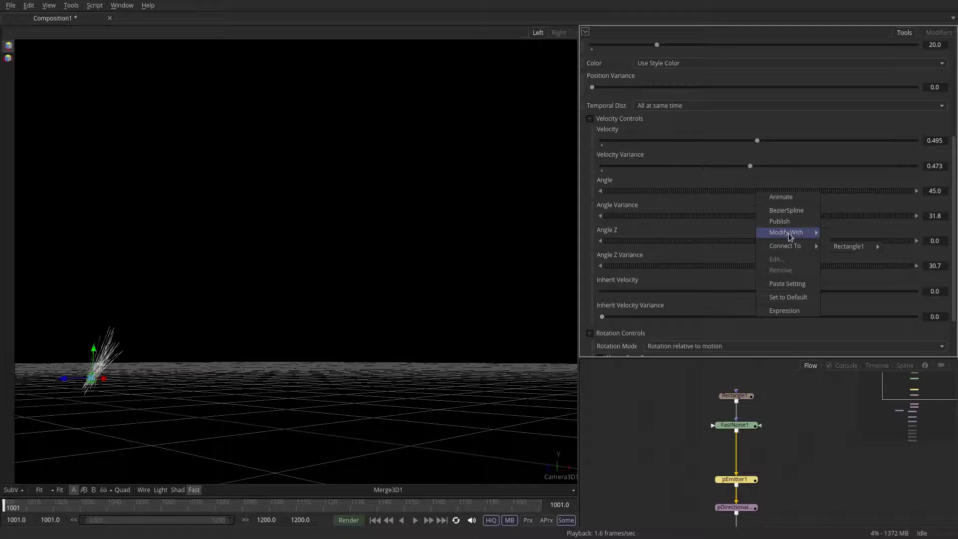
mouse_move(788, 233)
left_click(842, 375)
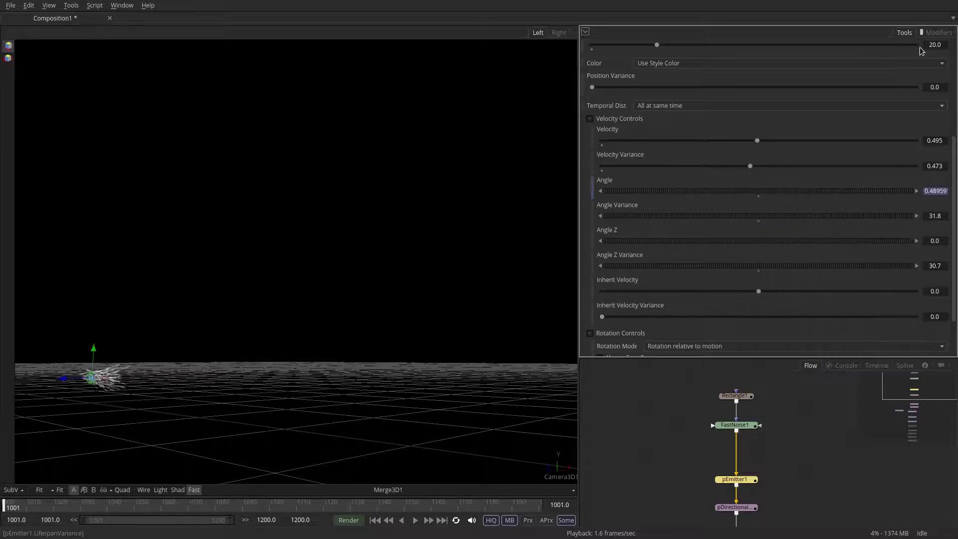
Reseed the Angle's Shake modifier and set its smoothness to 8.03 and maximum to 90
left_click(585, 46)
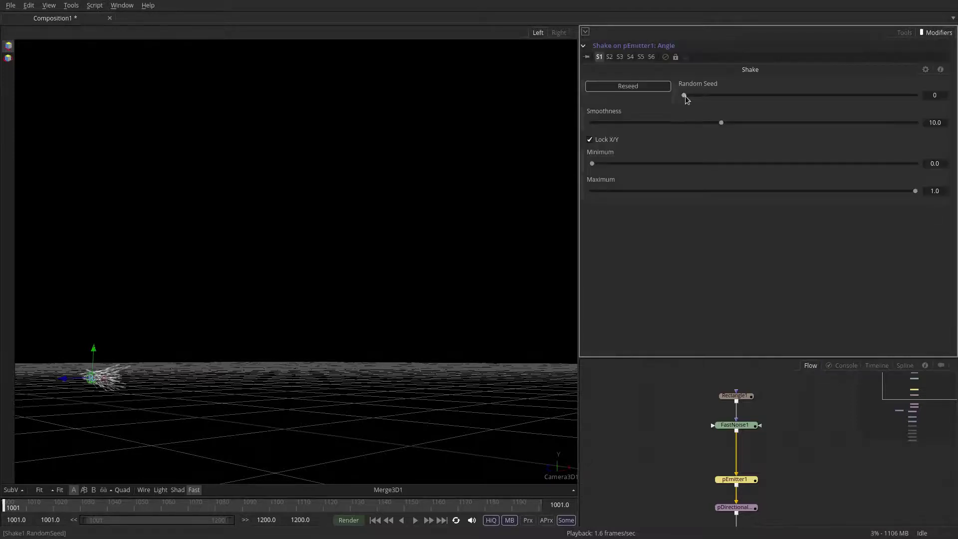
left_click(623, 86)
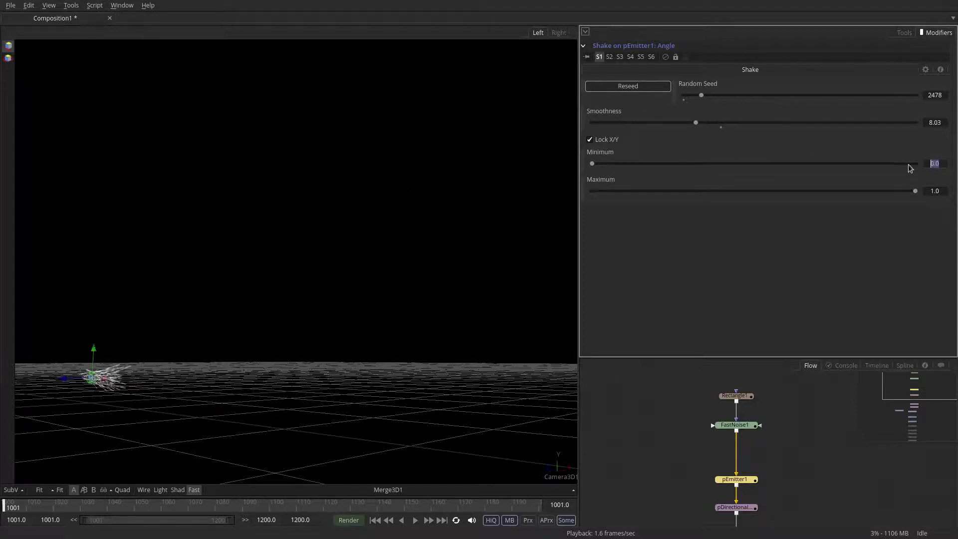
left_click(931, 190)
type("90")
key("Tab")
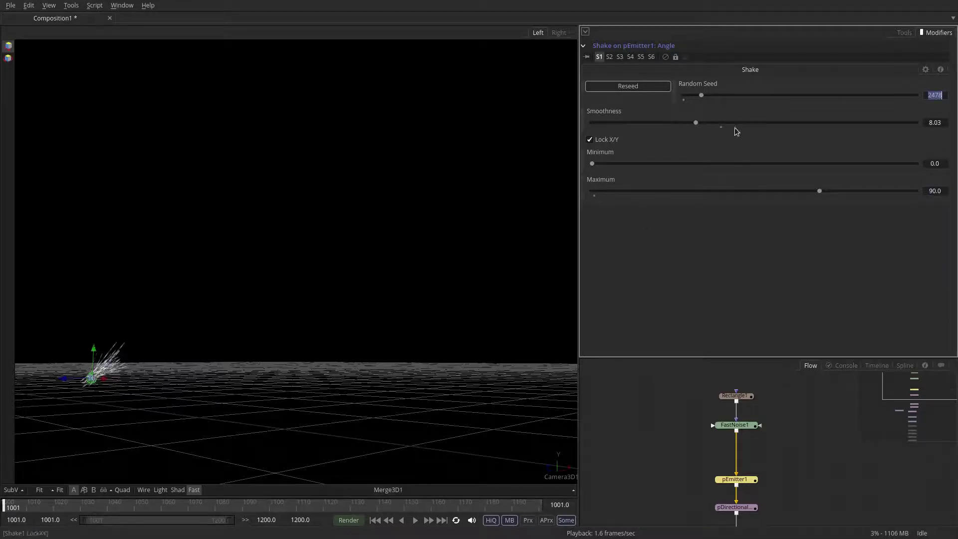
Return to pEmitter1's settings, reframe the 3D view, and play the animation to check the shaking emission angle
left_click(904, 33)
mouse_move(160, 408)
left_mouse_down()
mouse_move(218, 408)
mouse_move(167, 417)
left_mouse_up()
left_click(415, 520)
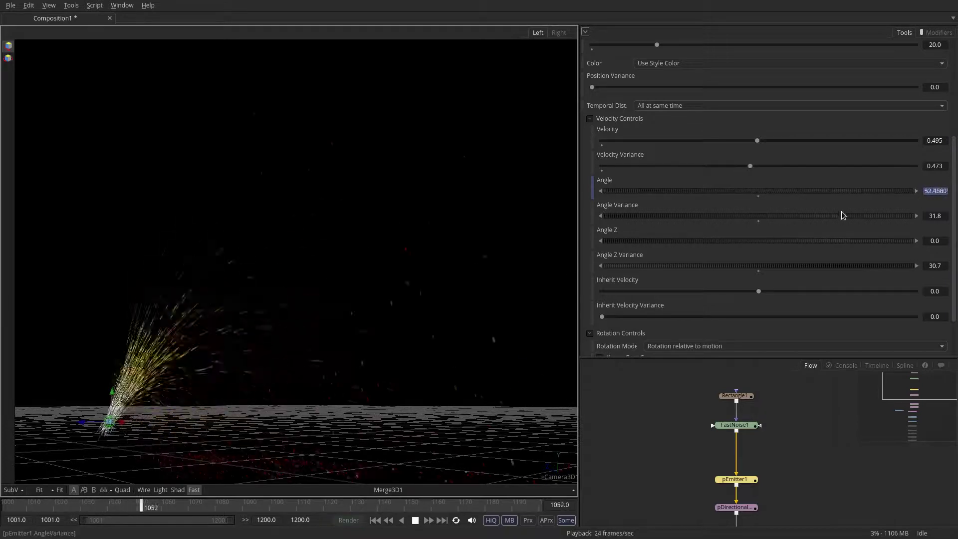
left_click(415, 520)
Attach a modifier to pEmitter1's Angle Z
scroll(776, 498, "down", 5)
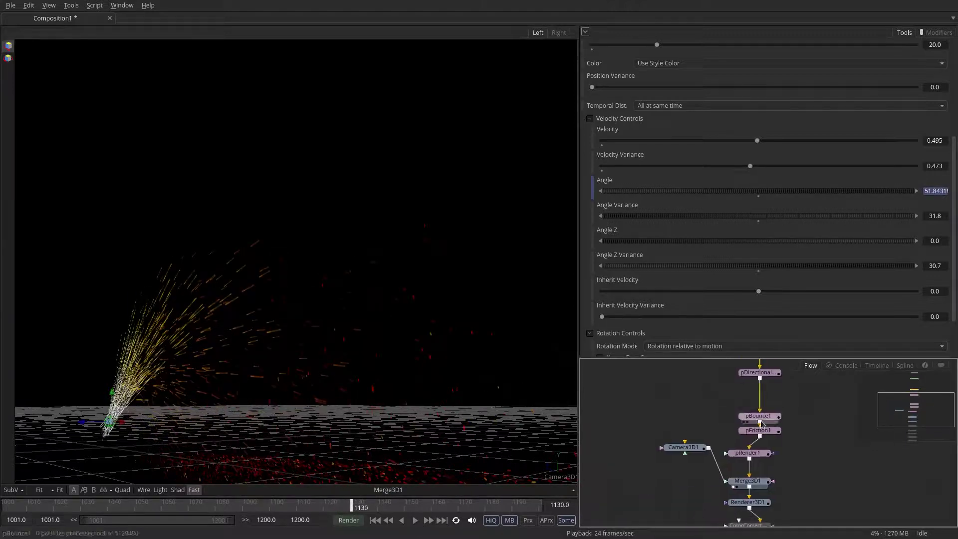
right_click(637, 243)
mouse_move(651, 281)
left_click(708, 414)
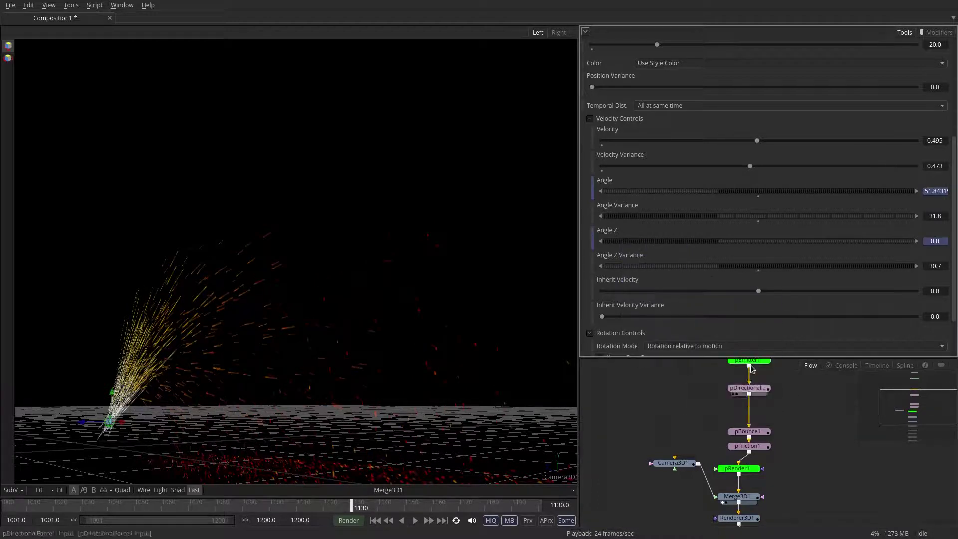
Set the Angle Z Shake modifier's minimum to -10 and maximum to 10, and reseed it
left_click(934, 34)
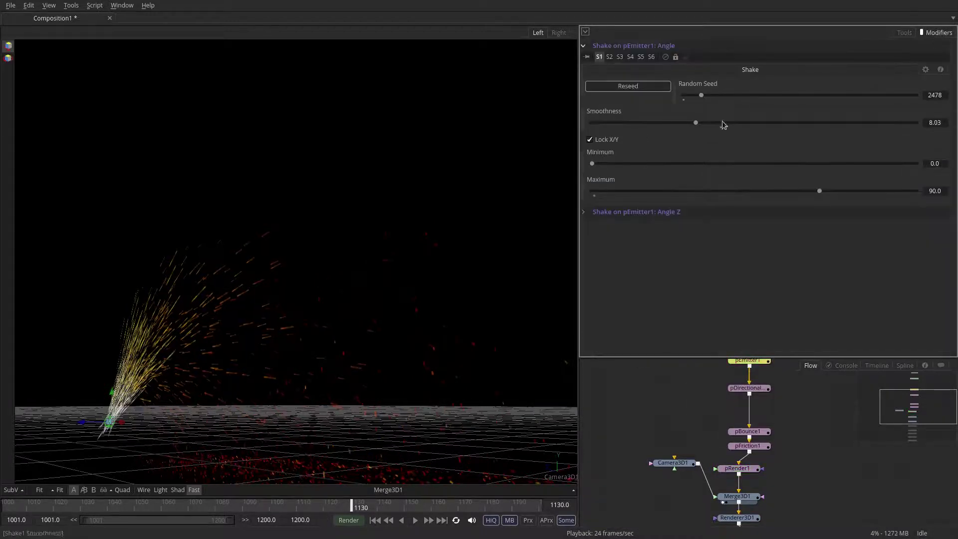
left_click(582, 213)
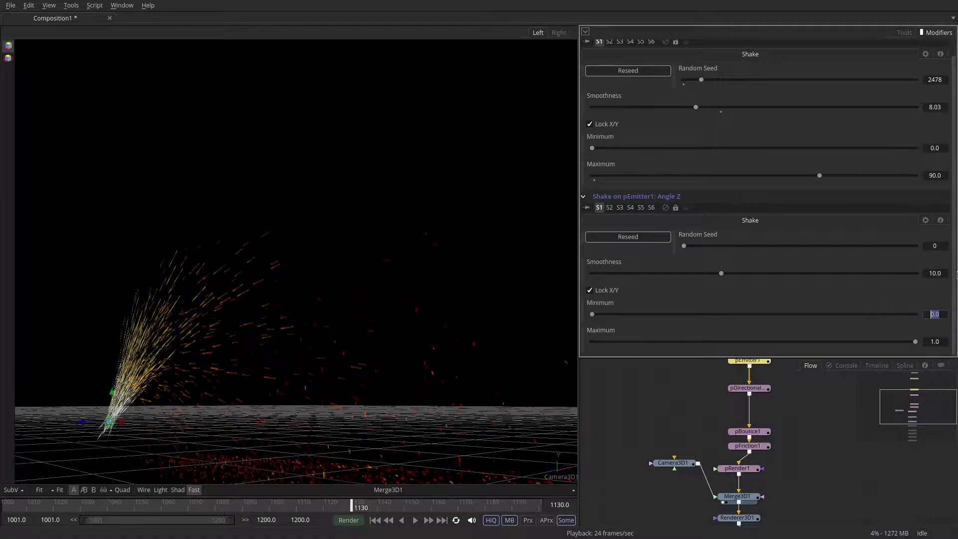
type("-10")
key("Tab")
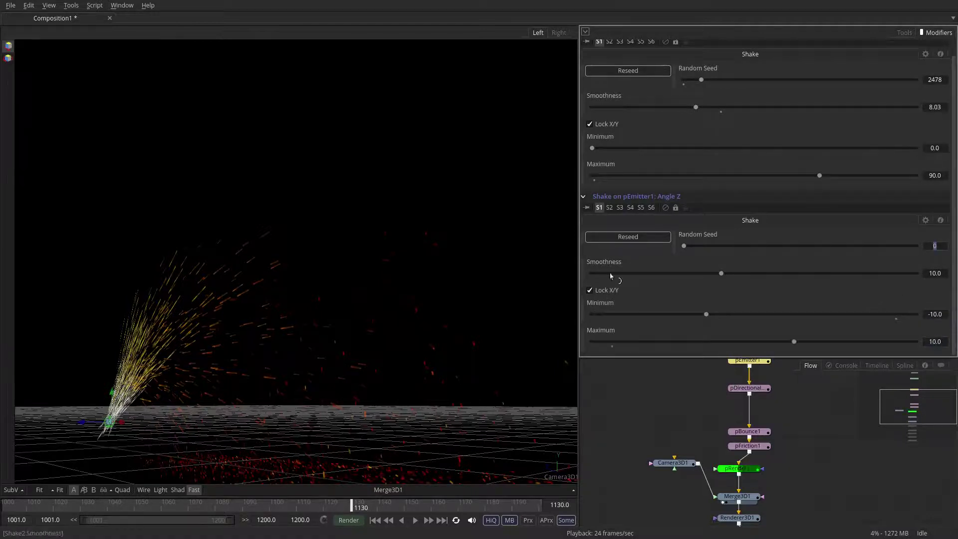
left_click(636, 238)
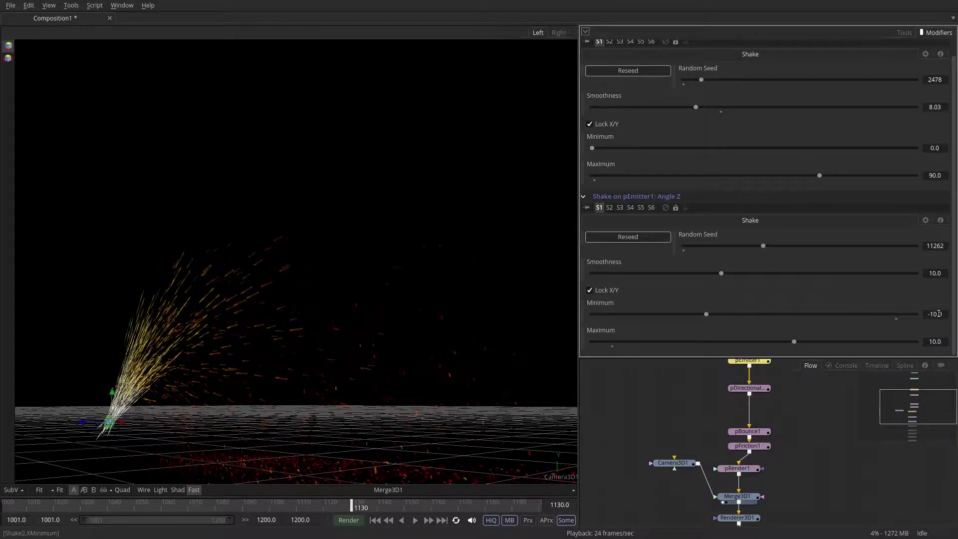
Set the Angle Z Shake's smoothness to 2.66 and play the animation from the start to check the spark motion
left_click(415, 520)
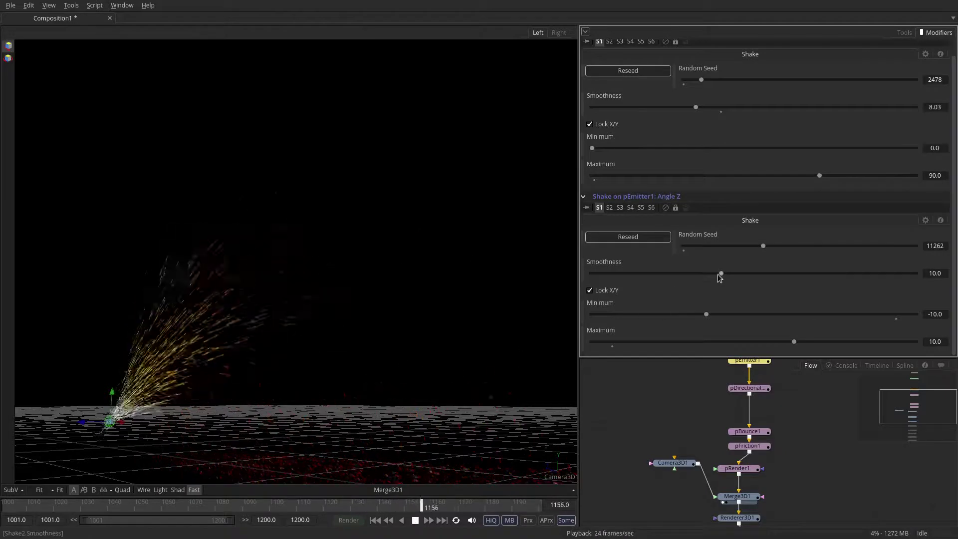
left_click_drag(721, 274, 626, 273)
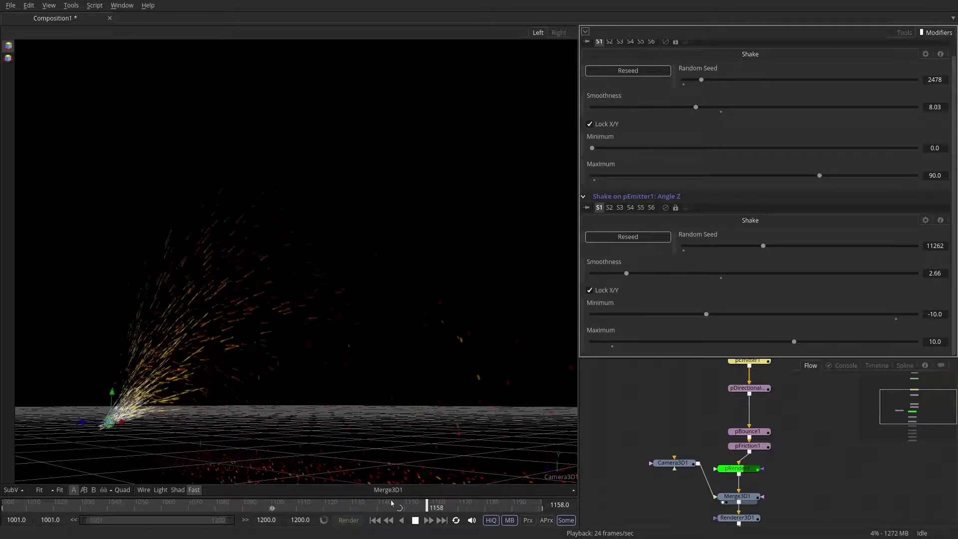
left_click(375, 520)
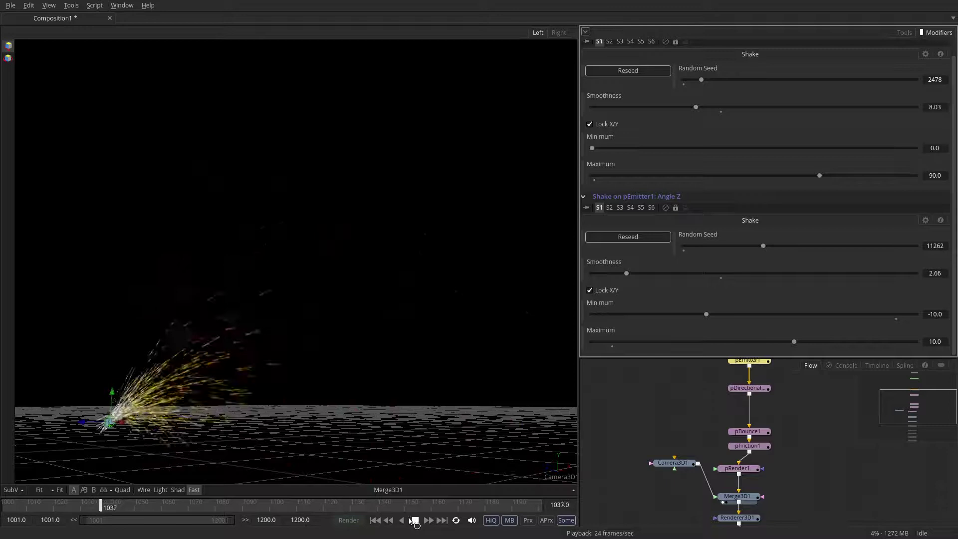
left_click(415, 520)
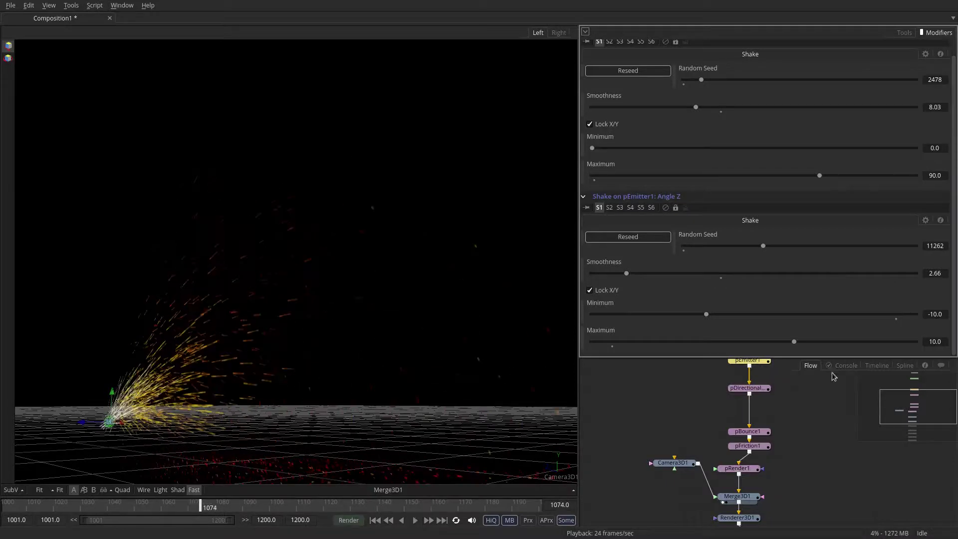
Show Blur1_3 in the viewer and briefly play the glowing sparks from the first frame
left_click_drag(812, 456, 836, 348)
left_click_drag(768, 502, 261, 331)
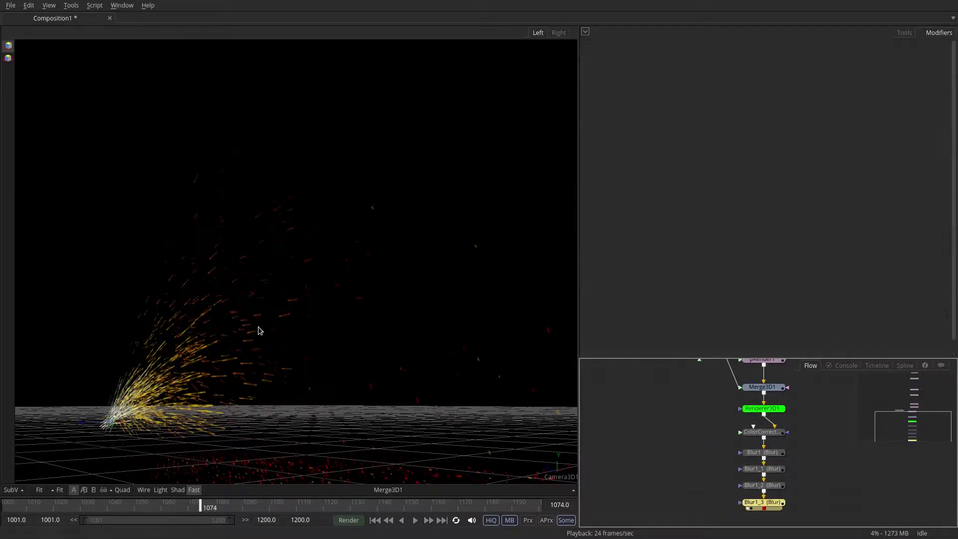
key("1")
left_click(374, 520)
left_click(414, 521)
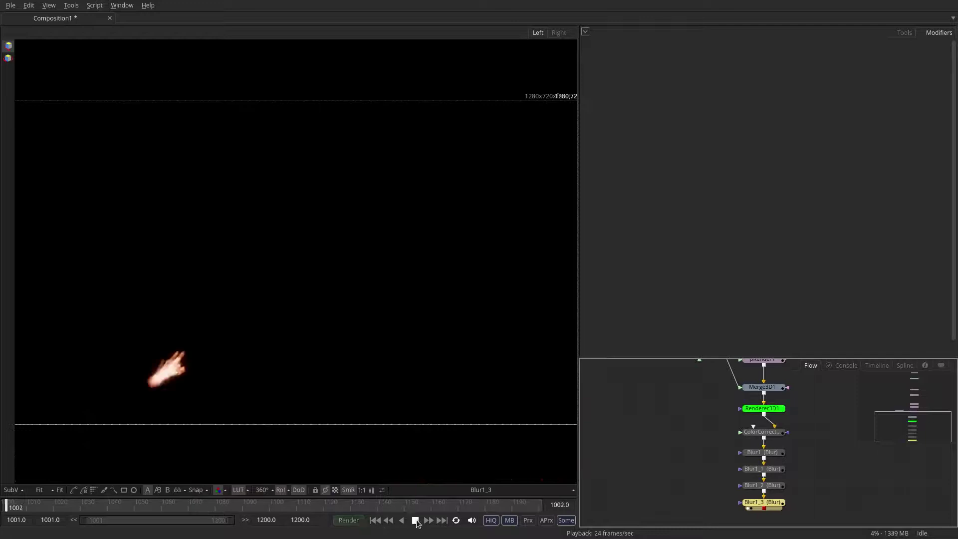
left_click(414, 520)
Render a preview of Blur1_3 in the viewer, watch it, and remove the preview
left_click(375, 520)
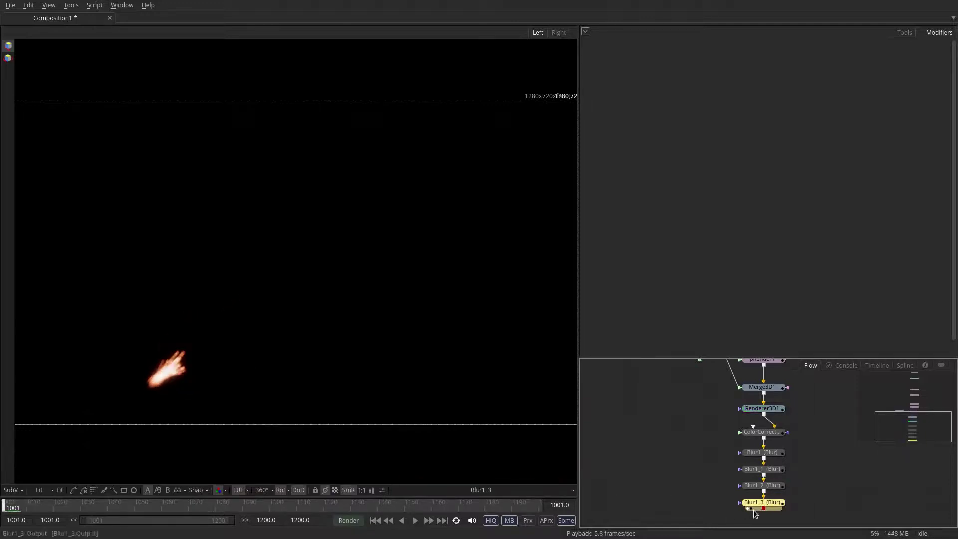
left_click_drag(756, 504, 315, 337)
left_click(554, 373)
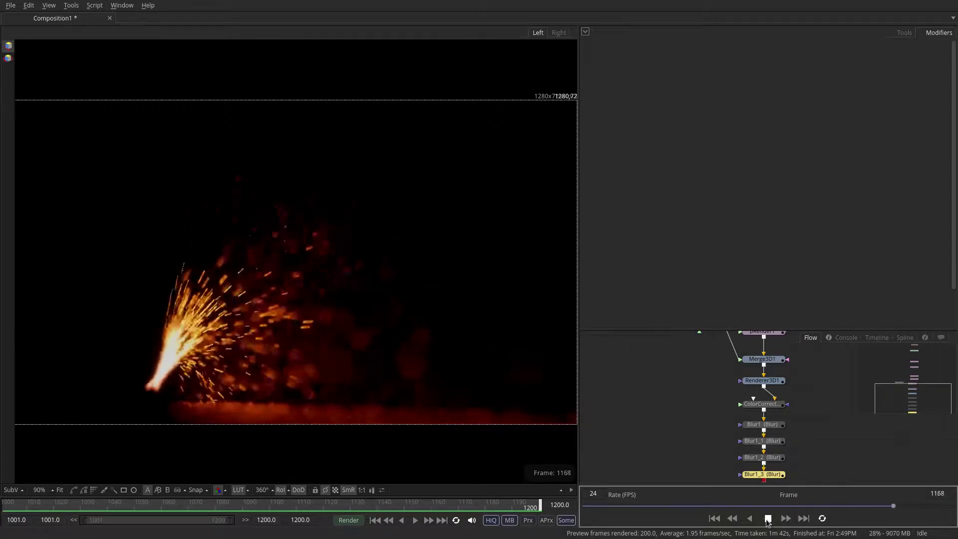
left_click(768, 519)
right_click(413, 317)
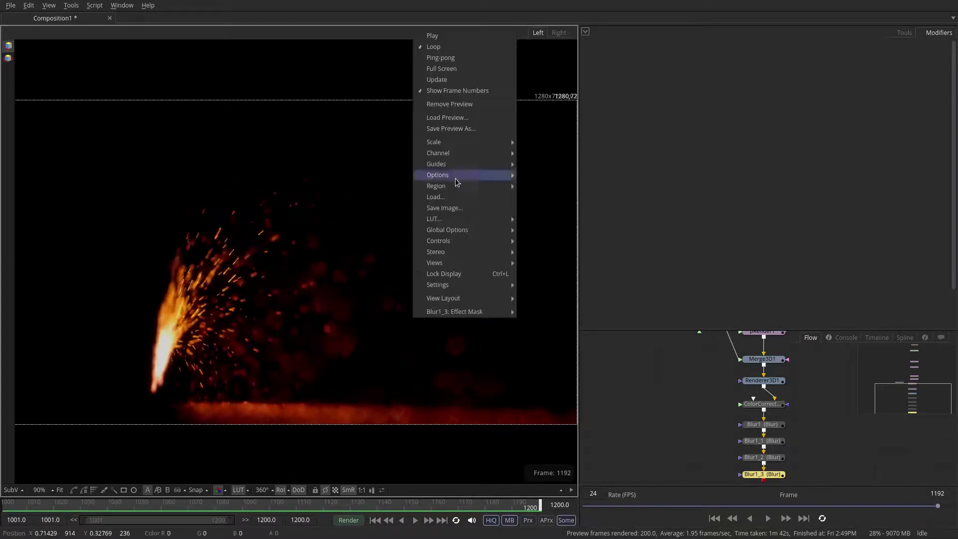
left_click(449, 104)
Show Merge3D1 in the viewer and move Camera3D1 so the spark emitter sits in the centre of the shot
left_click_drag(699, 402, 692, 451)
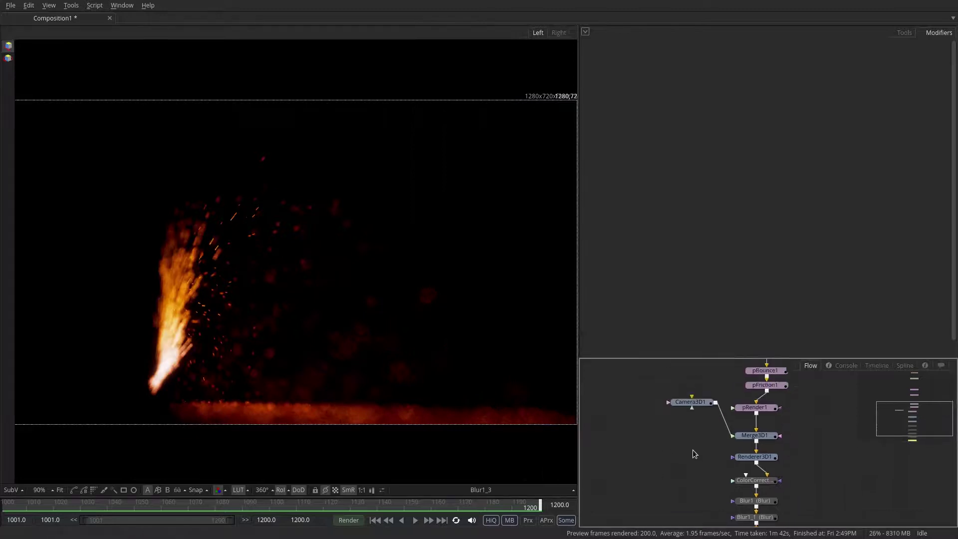
left_click(753, 438)
key("1")
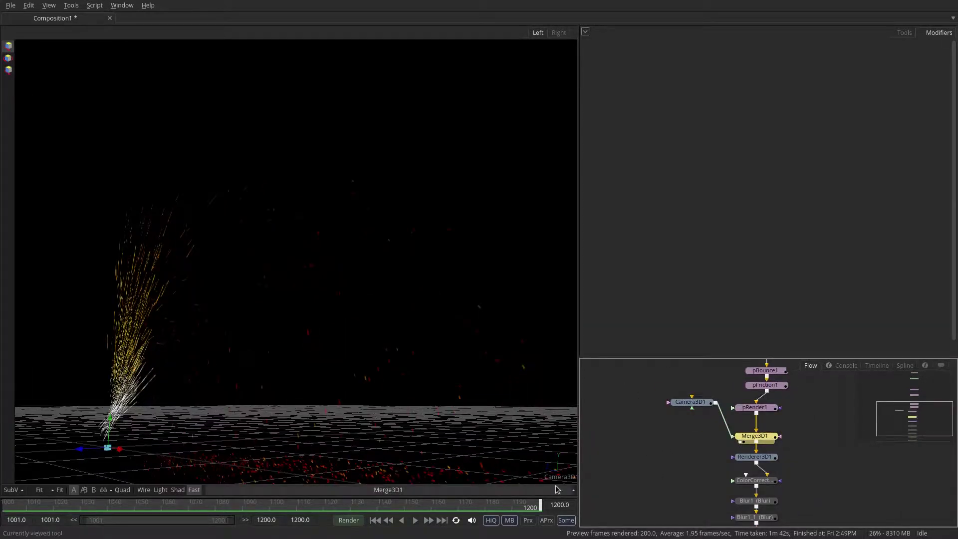
left_click_drag(259, 349, 315, 325)
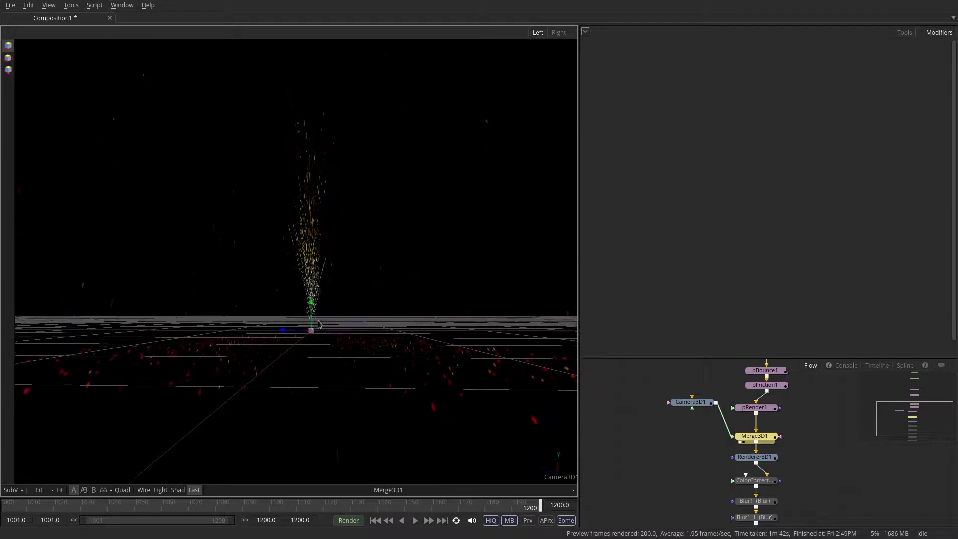
Show Renderer3D1 and ColorCorrector1 in the viewer to check the render from the changed camera position
left_click(750, 457)
left_click_drag(750, 458, 64, 453)
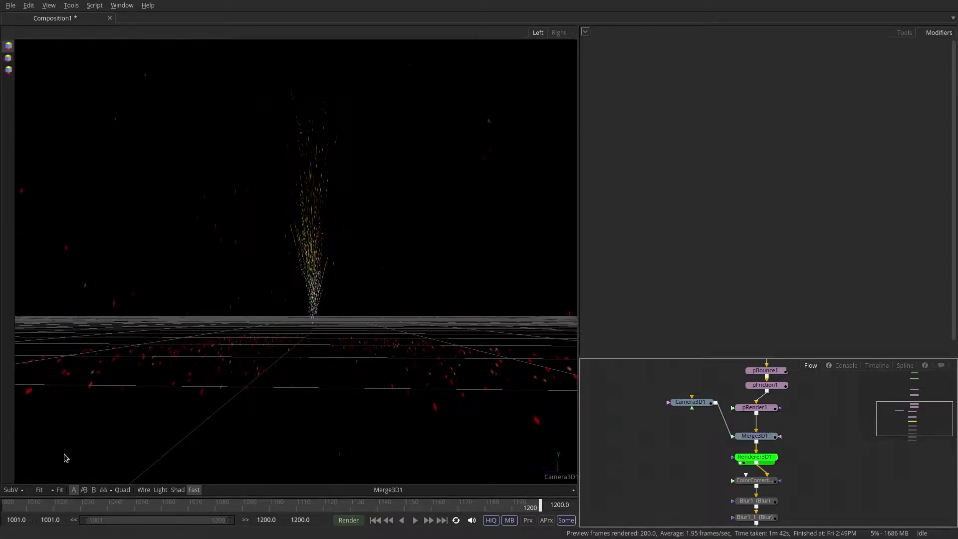
left_click(677, 408)
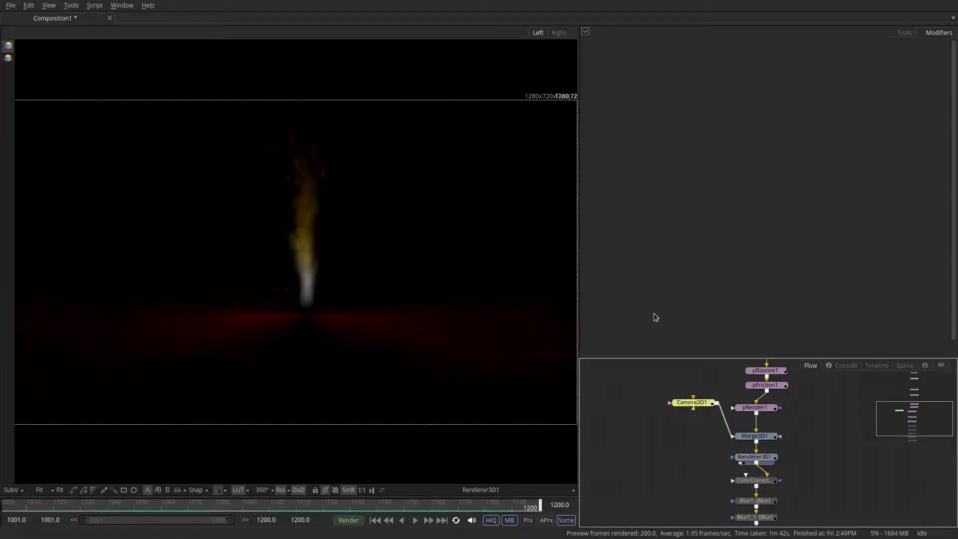
scroll(697, 460, "down", 1)
left_click_drag(761, 475, 504, 367)
Adjust Camera3D1's plane of focus to 1.174, playing the opening frames to judge the depth of field
left_click_drag(692, 394, 693, 404)
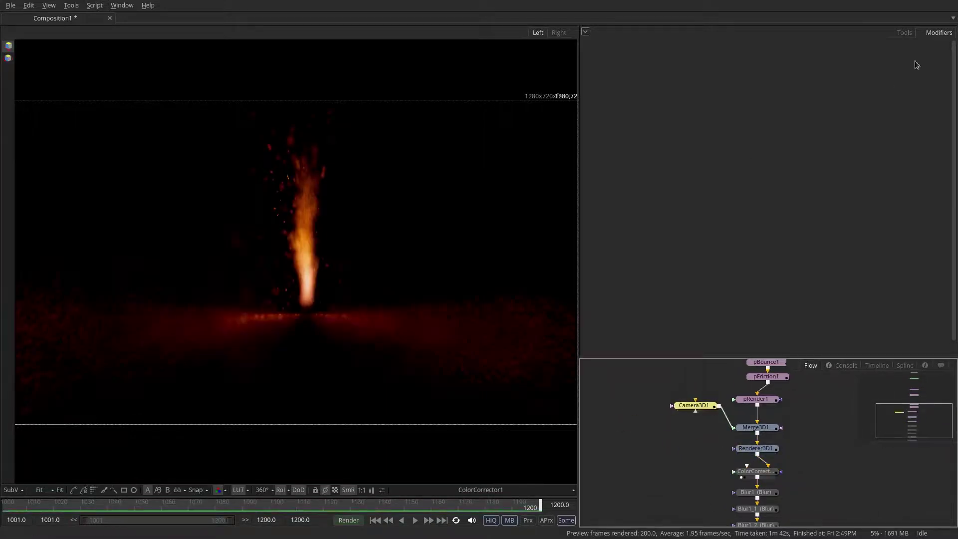
left_click(904, 33)
left_click_drag(619, 240, 609, 243)
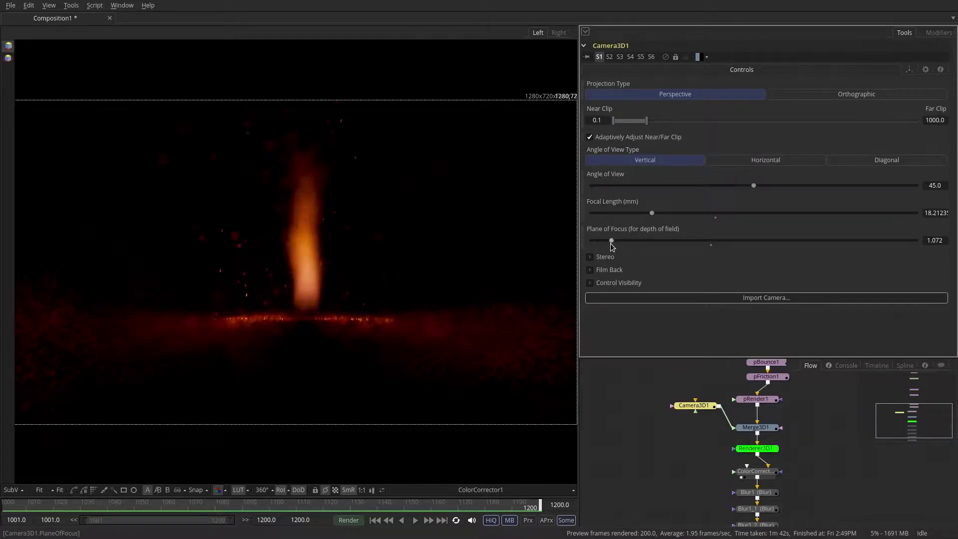
left_click(374, 521)
left_click(415, 521)
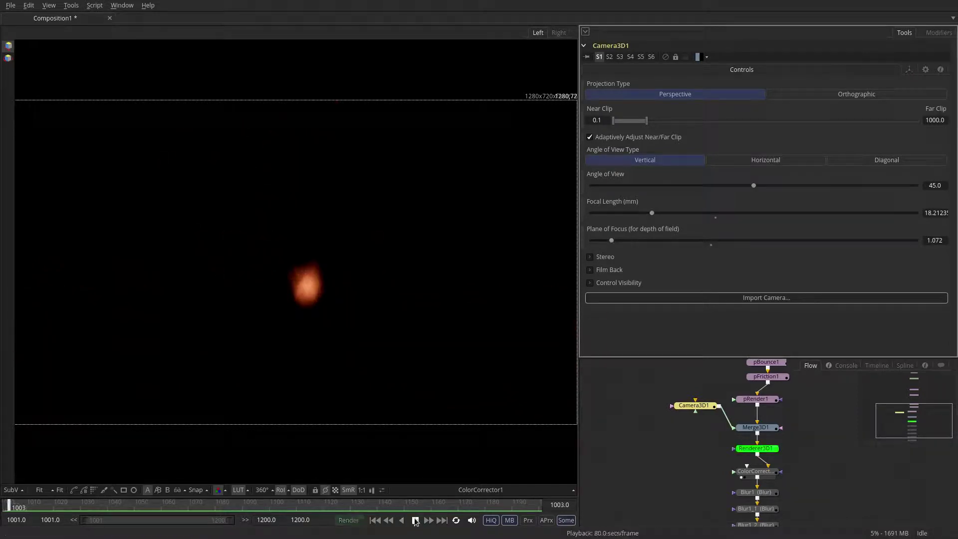
left_click(417, 520)
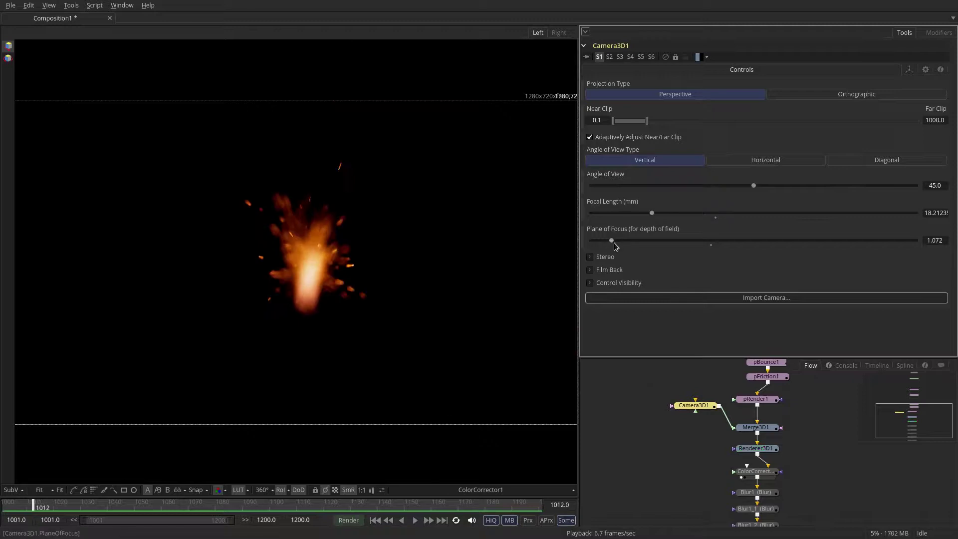
left_click_drag(613, 242, 616, 242)
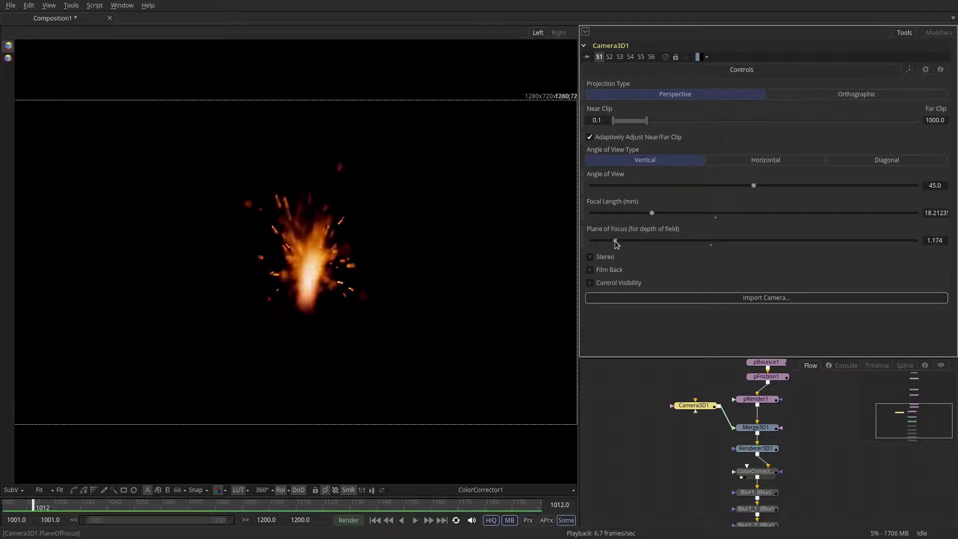
Set Renderer3D1's amount of DoF blur to 0.037 and play from frame 1095 to check the softness
left_click(756, 448)
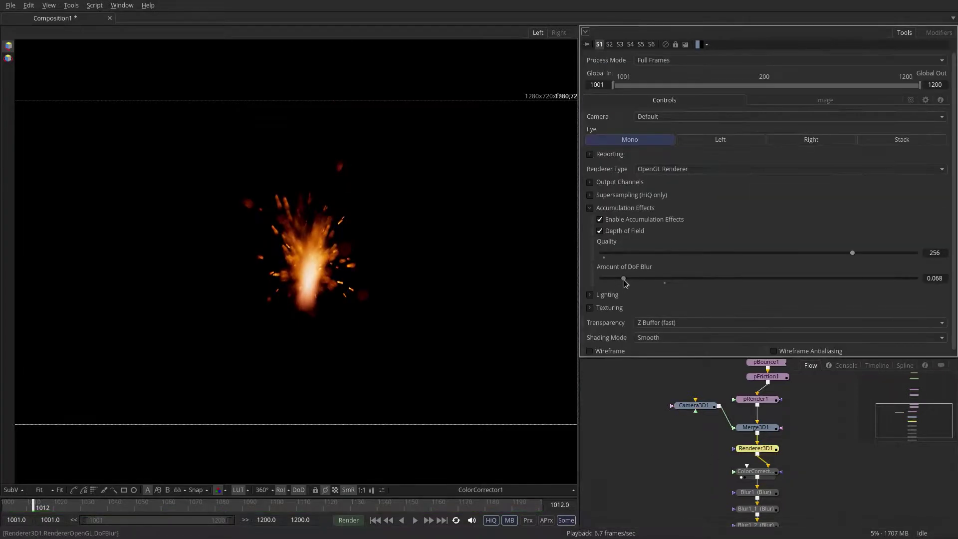
left_click_drag(625, 283, 618, 282)
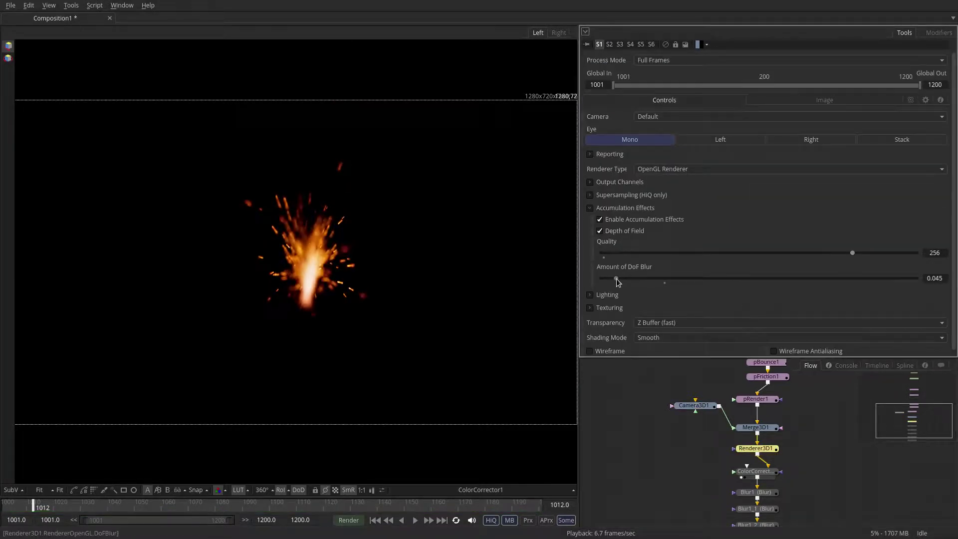
left_click(244, 507)
left_click_drag(244, 507, 278, 509)
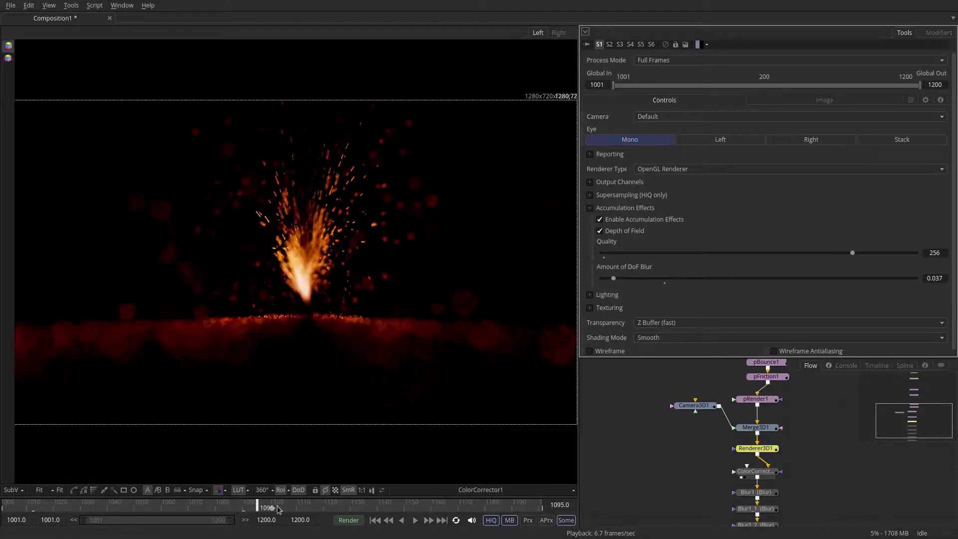
left_click(415, 520)
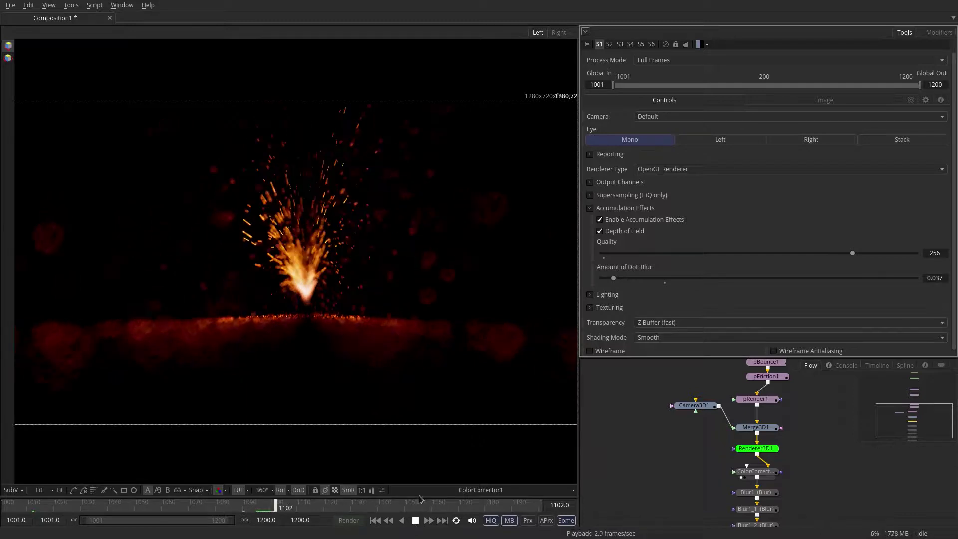
left_click(414, 521)
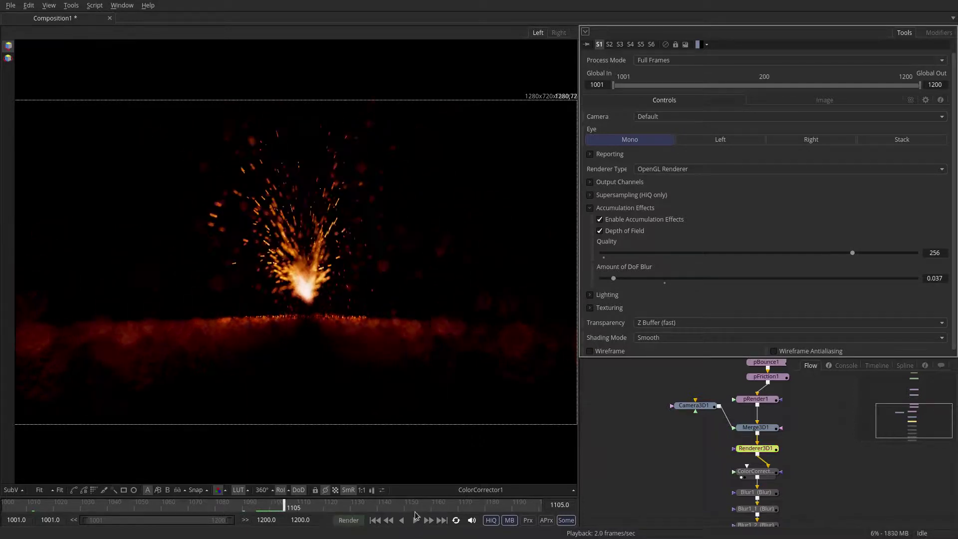
Open pEmitter1's settings and show pRender1 in the viewer with the emitter framed in perspective
left_click_drag(721, 431, 700, 452)
left_click_drag(804, 434, 782, 492)
left_click_drag(678, 398, 683, 432)
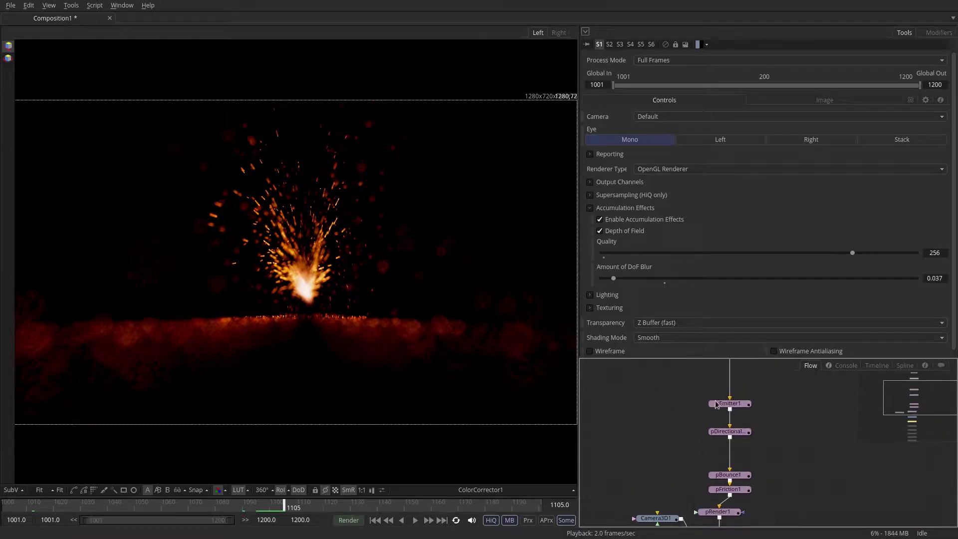
left_click(719, 404)
left_click_drag(719, 494, 740, 458)
left_click_drag(758, 369, 358, 307)
left_click_drag(525, 472, 216, 387)
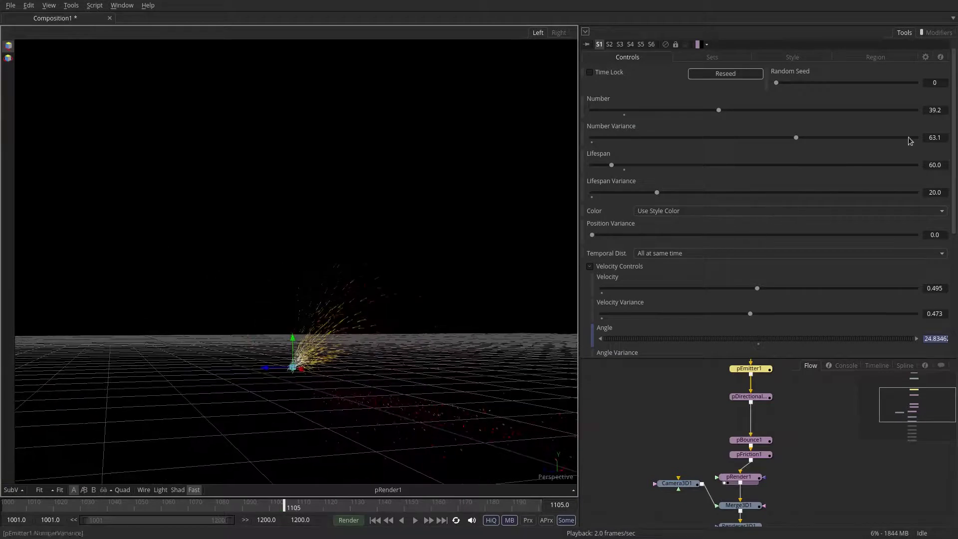
Set pEmitter1's Angle Variance to 53.8, Angle Z Variance to 79.3, Number to 52.2 and Number Variance to 83.3
scroll(798, 208, "down", 5)
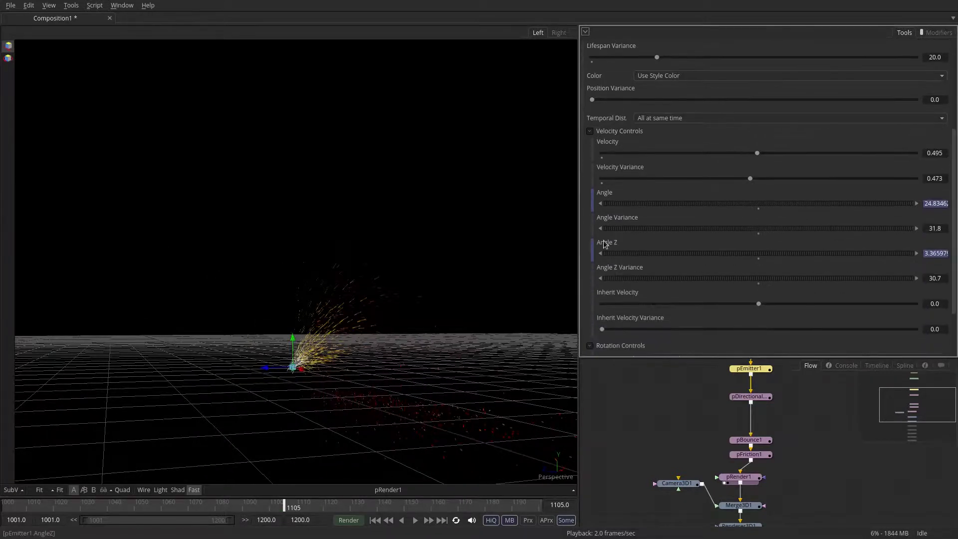
left_click_drag(631, 230, 640, 231)
left_click_drag(621, 281, 663, 290)
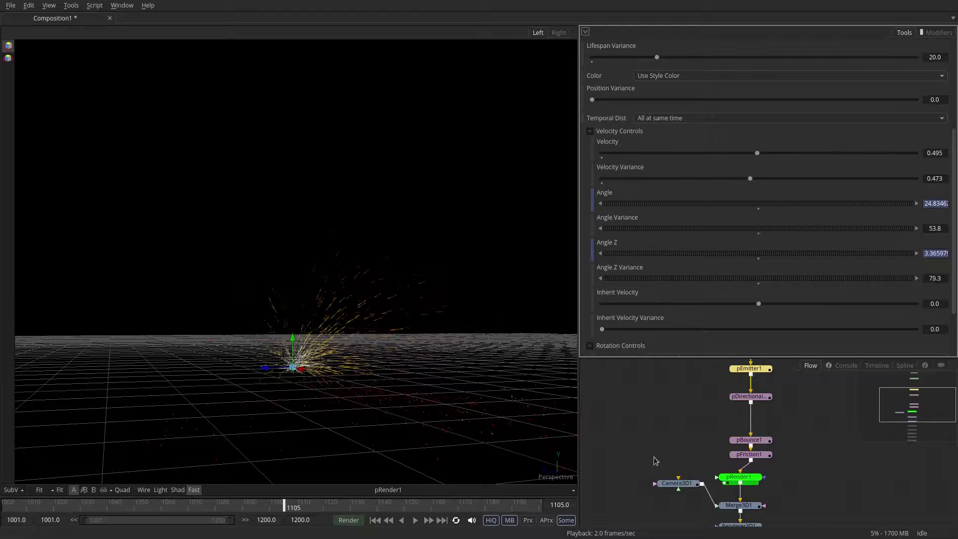
scroll(836, 89, "up", 5)
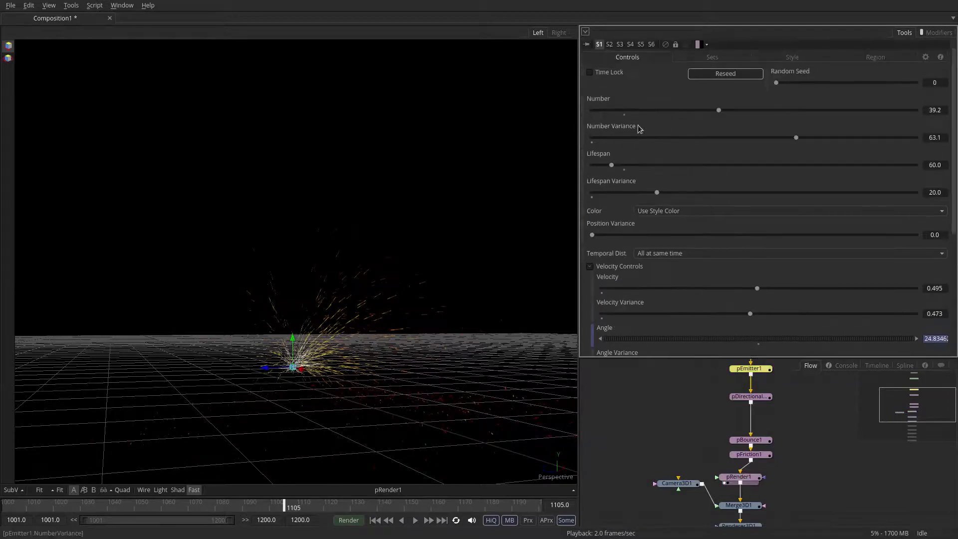
left_click_drag(861, 142, 862, 143)
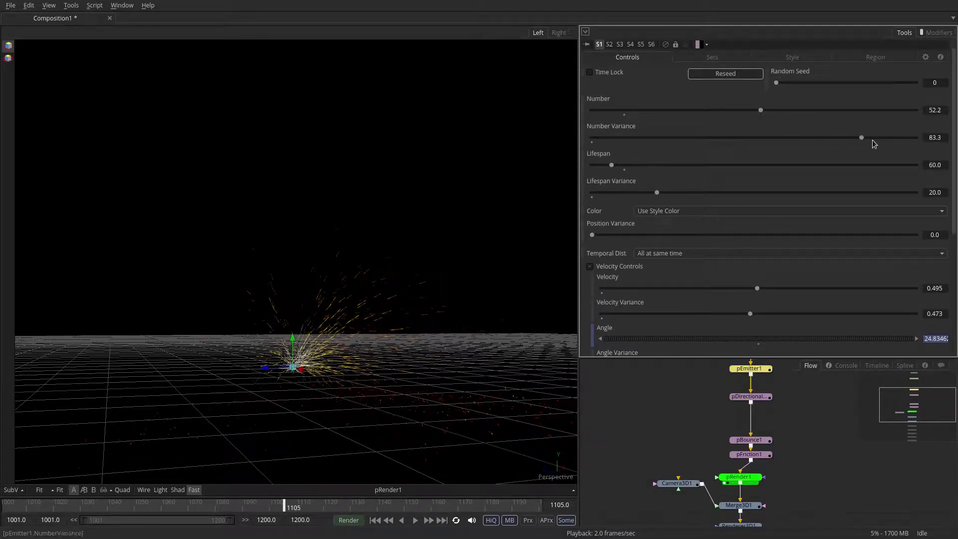
Examine pEmitter1's Color over Life gradient in its style settings and show Blur1_3's glowing output in the viewer
left_click(785, 58)
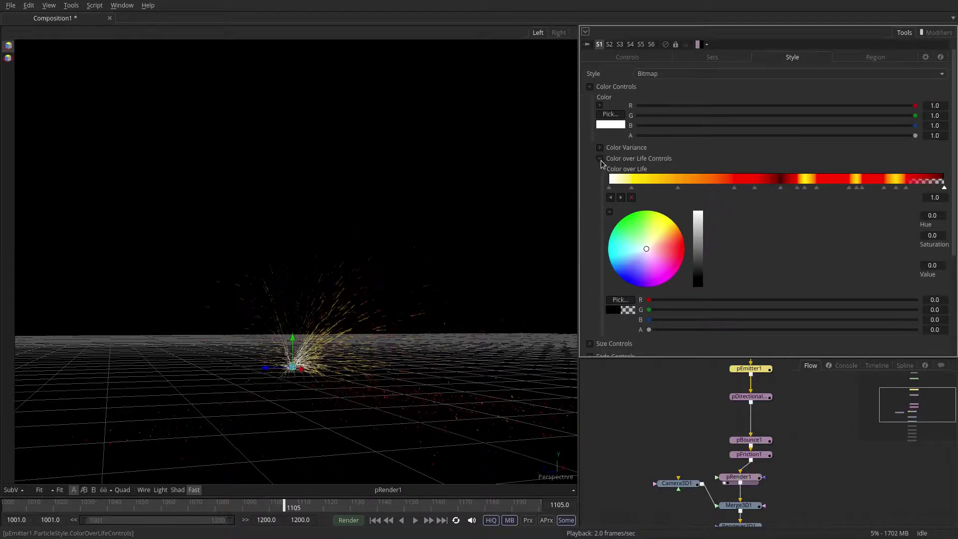
scroll(680, 419, "down", 5)
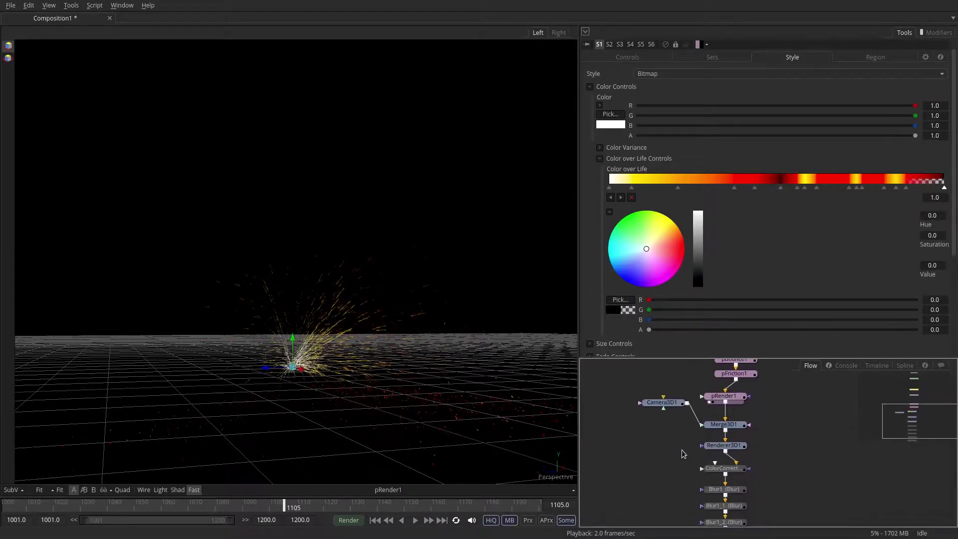
scroll(715, 464, "down", 2)
left_click(719, 499)
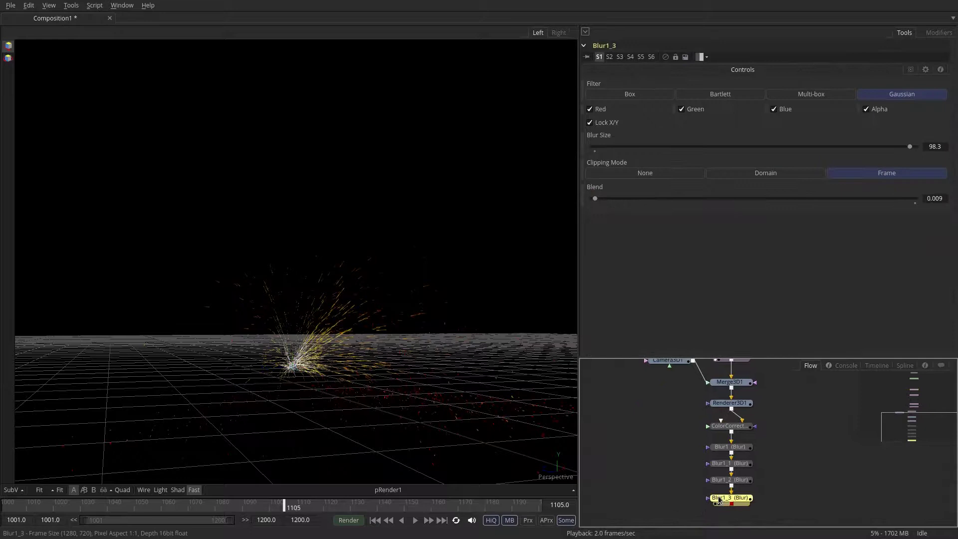
left_click_drag(719, 499, 323, 362)
left_click(621, 455)
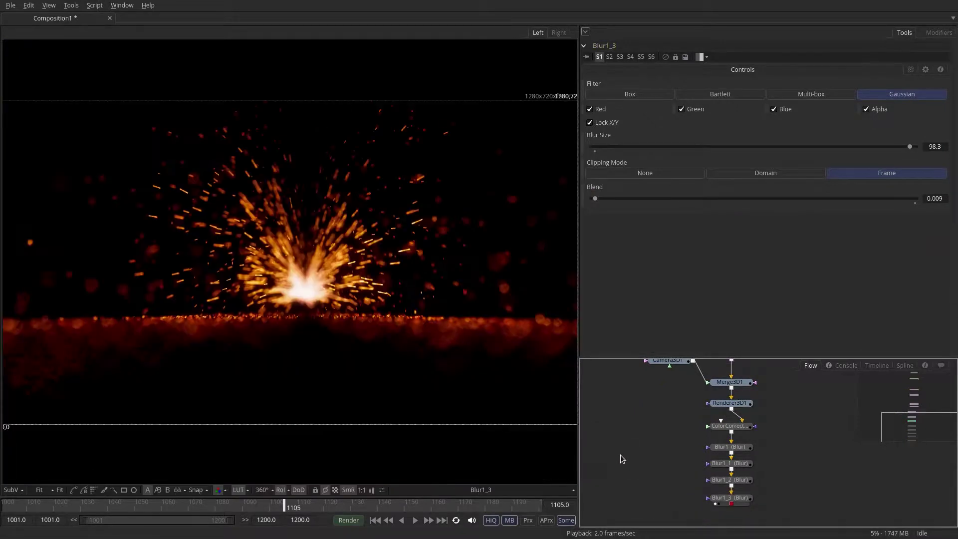
Set Camera3D1's Plane of Focus to 1.394
left_click_drag(730, 421, 709, 466)
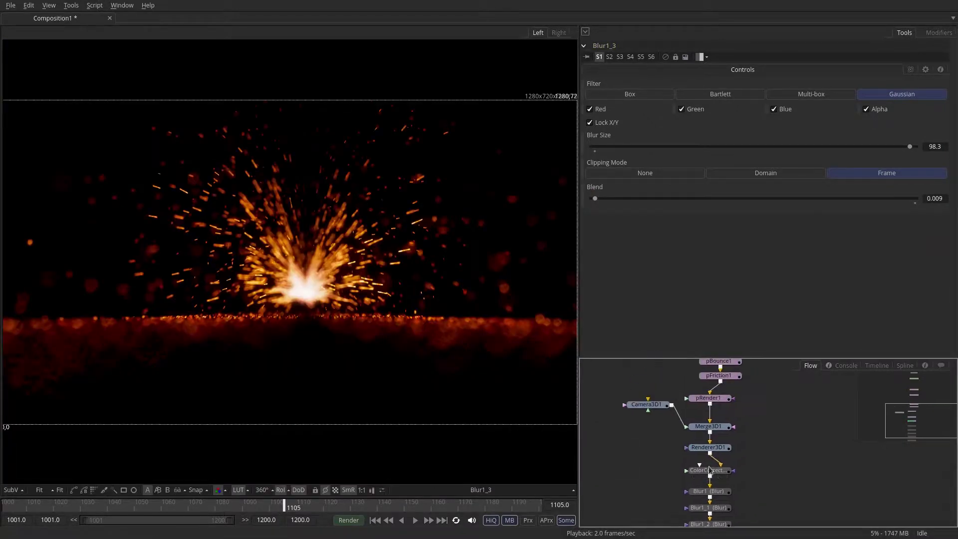
left_click(645, 405)
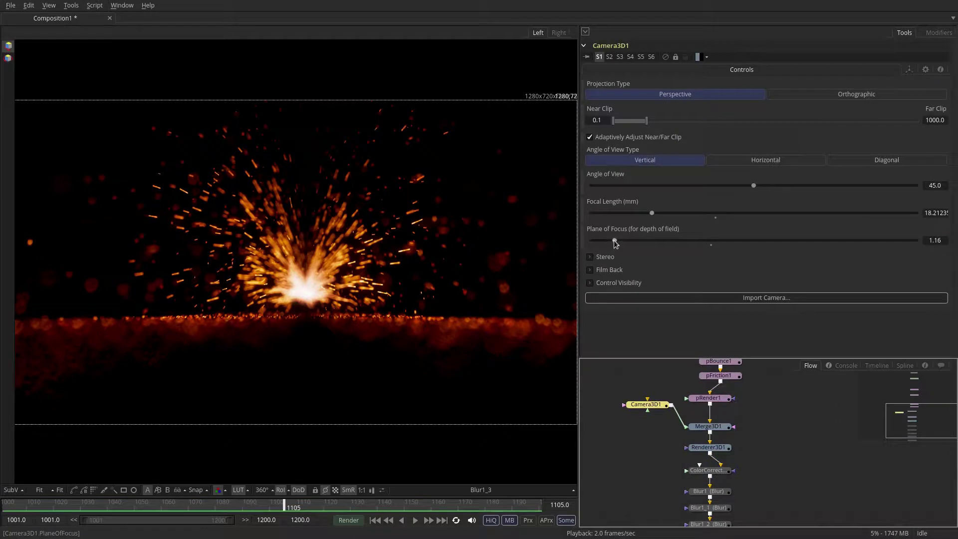
left_click_drag(615, 241, 622, 242)
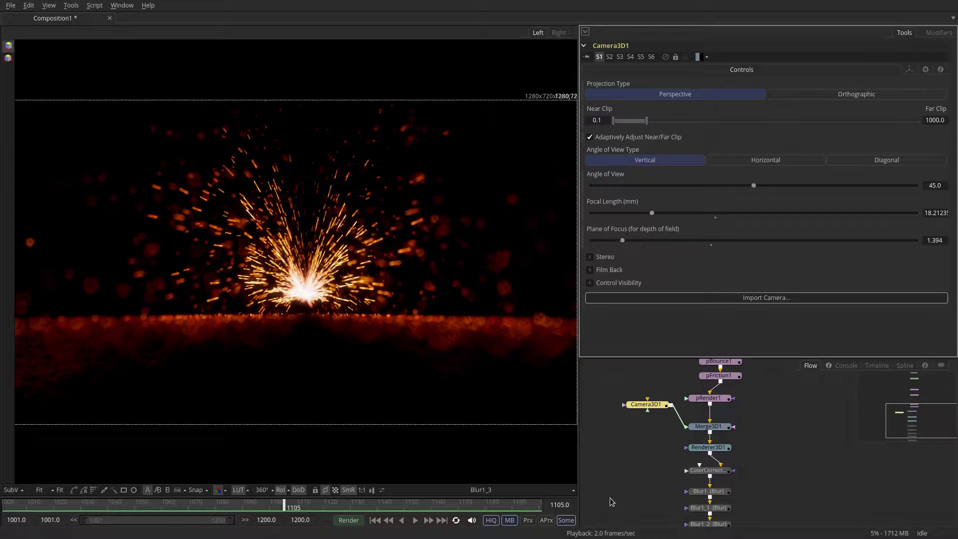
Show Merge3D1 in the viewer and play the spark animation from frame 1105 to about frame 1125
left_click_drag(651, 449, 630, 498)
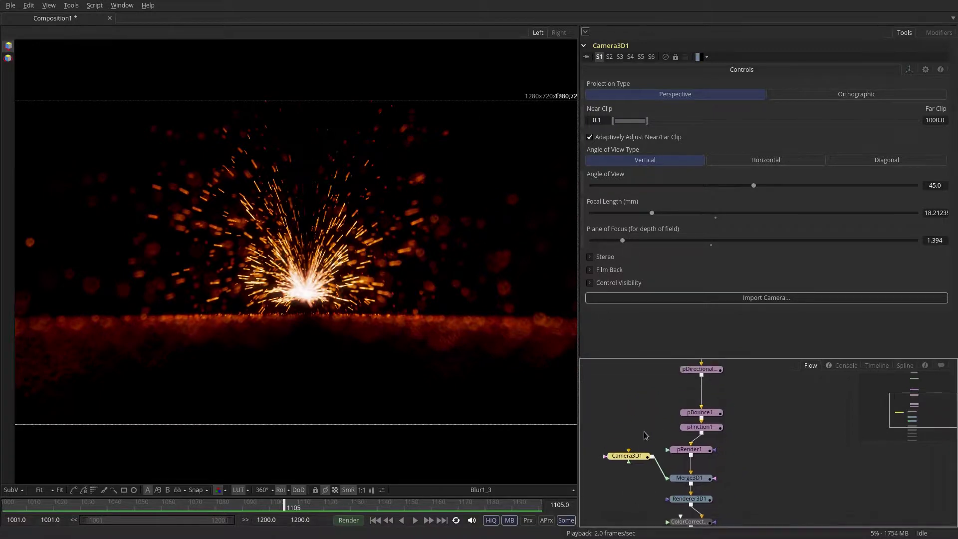
left_click(698, 480)
left_click_drag(698, 480, 319, 453)
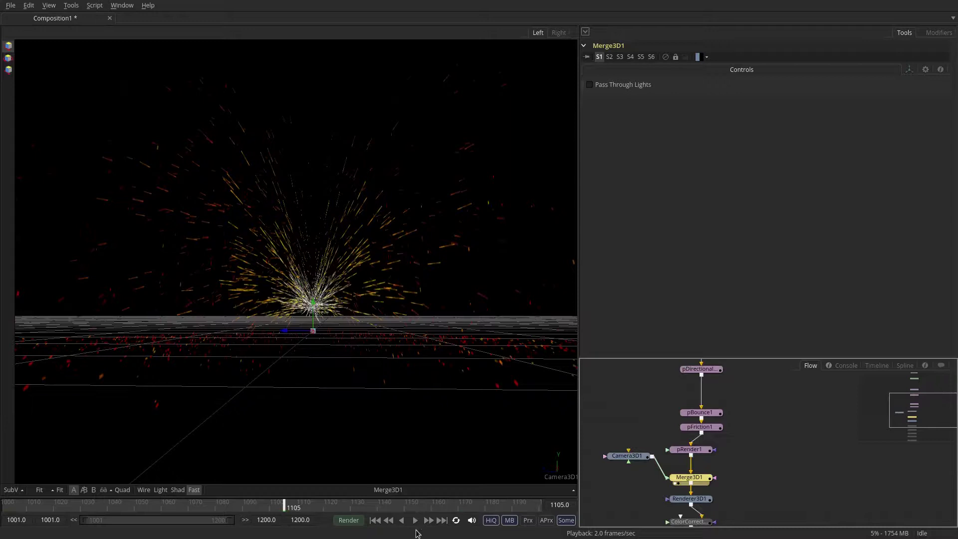
left_click(415, 521)
left_click(415, 521)
Raise pEmitter1's Velocity to 0.779 and Velocity Variance to 0.715
left_click_drag(740, 429, 734, 464)
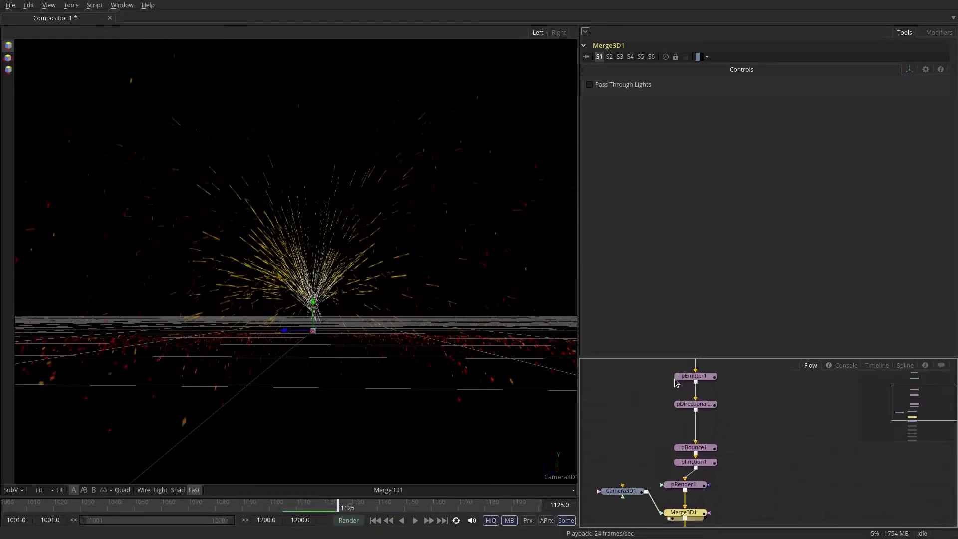
scroll(676, 384, "up", 2)
left_click(683, 426)
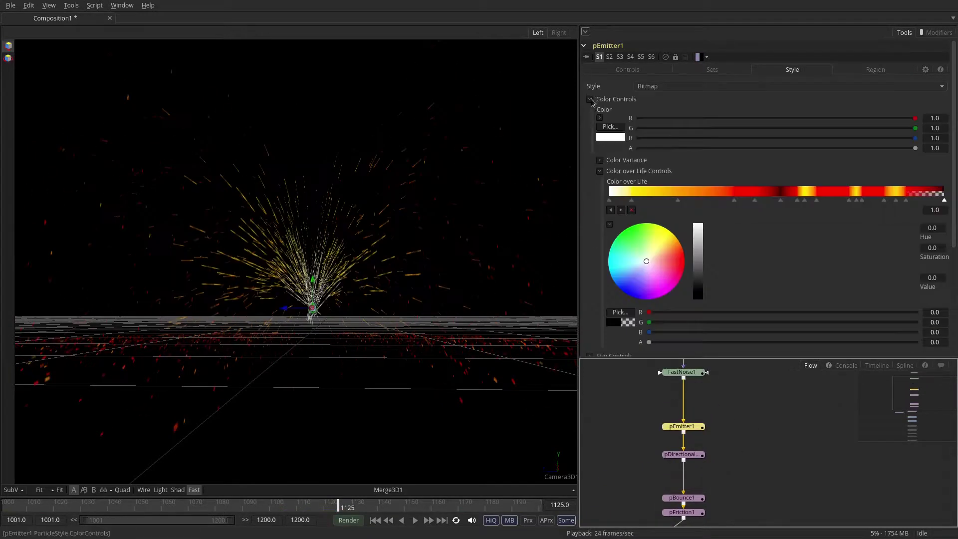
left_click(609, 72)
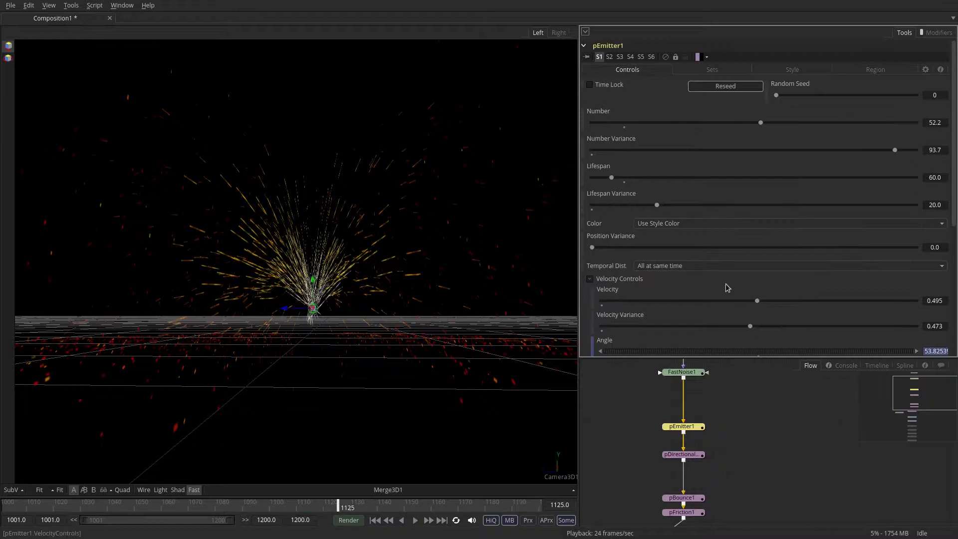
left_click_drag(758, 301, 847, 301)
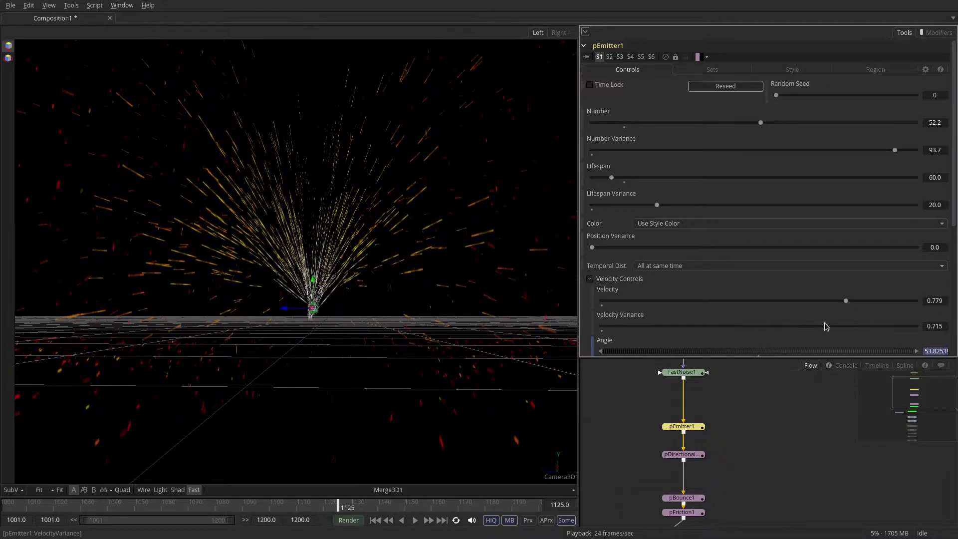
Set pDirectionalForce1's Strength to 0.6
left_click(683, 454)
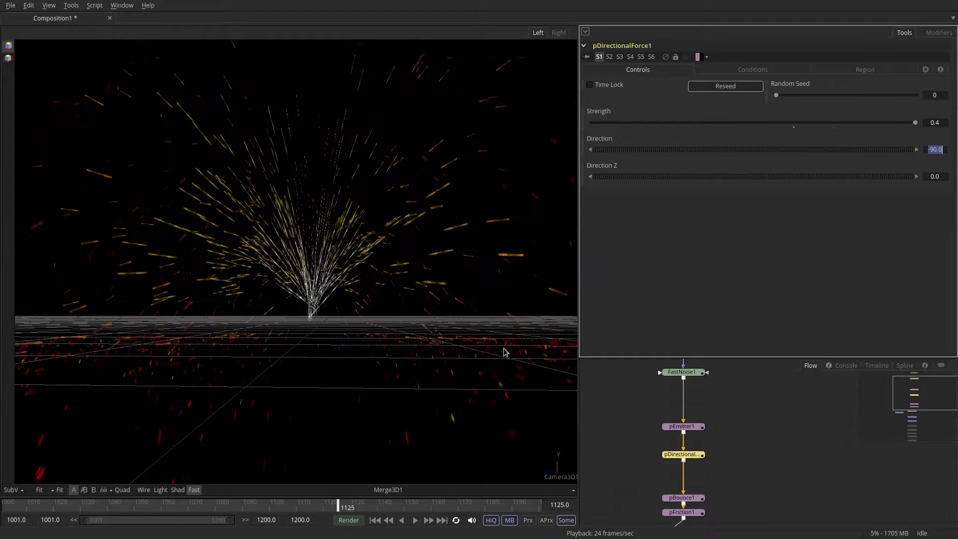
left_click(939, 122)
left_click_drag(734, 462, 742, 440)
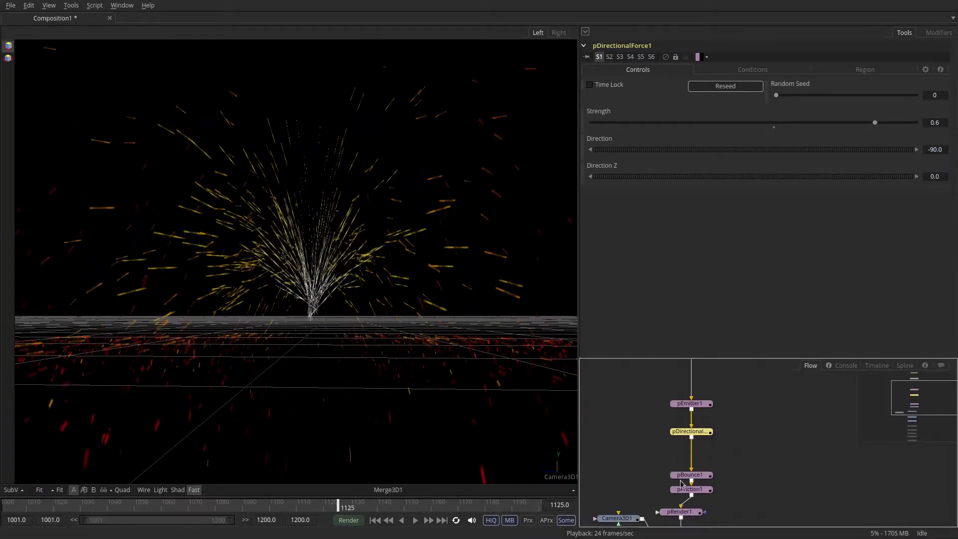
Try pFriction1's linear Velocity Friction at 0.06 and at 0.08
left_click(680, 493)
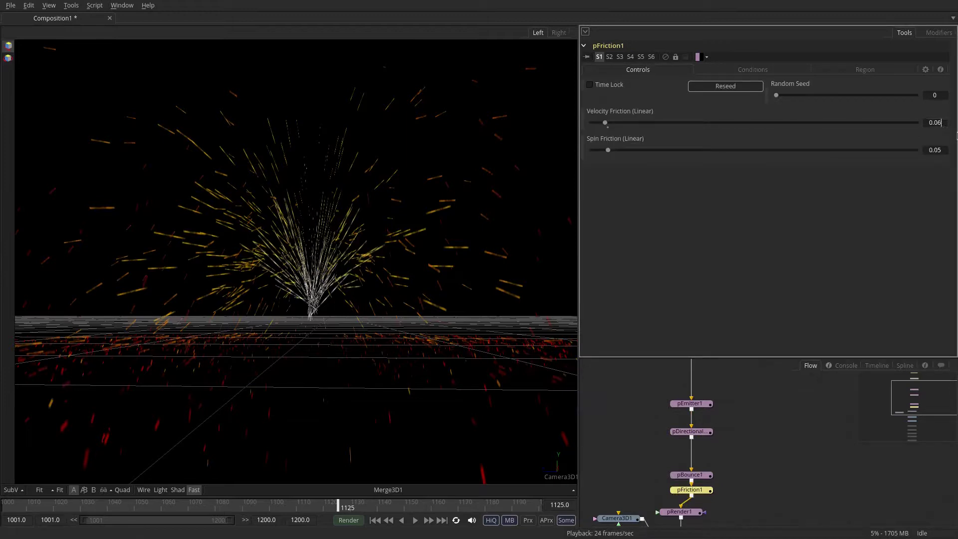
type("0.06")
key("Tab")
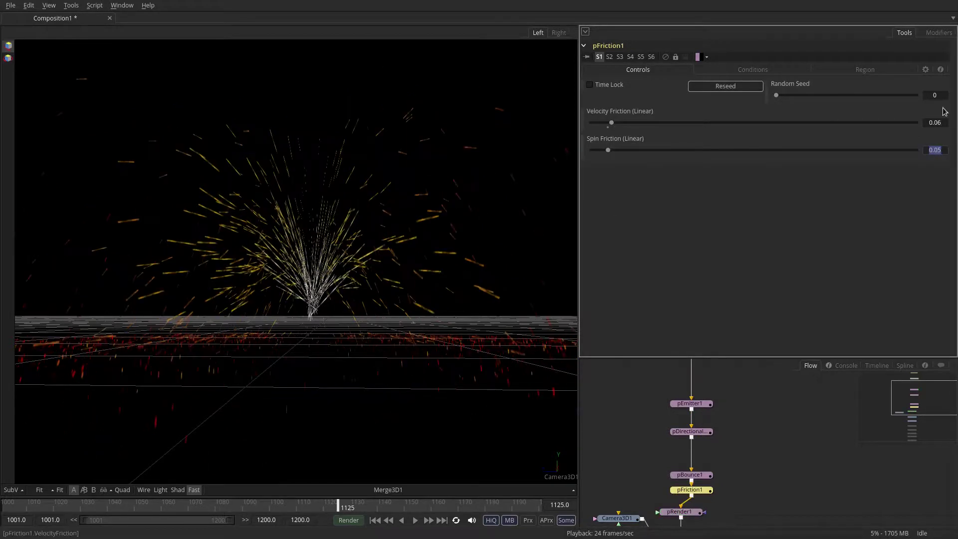
left_click(943, 124)
key("BackSpace")
type("8")
key("Tab")
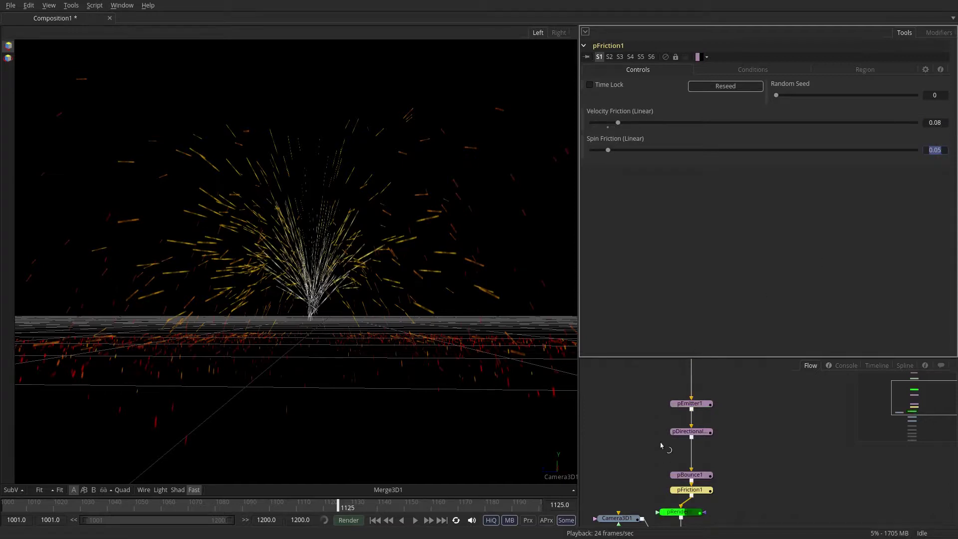
Set pDirectionalForce1's Strength to 0.9 and play the animation from the first frame to check the falling sparks
left_click(690, 432)
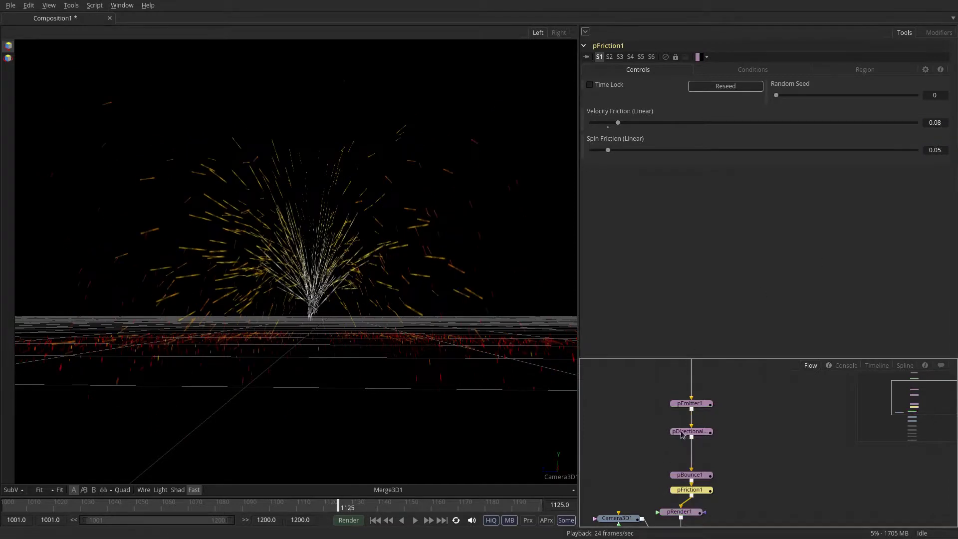
left_click(942, 126)
type("0.9")
key("Tab")
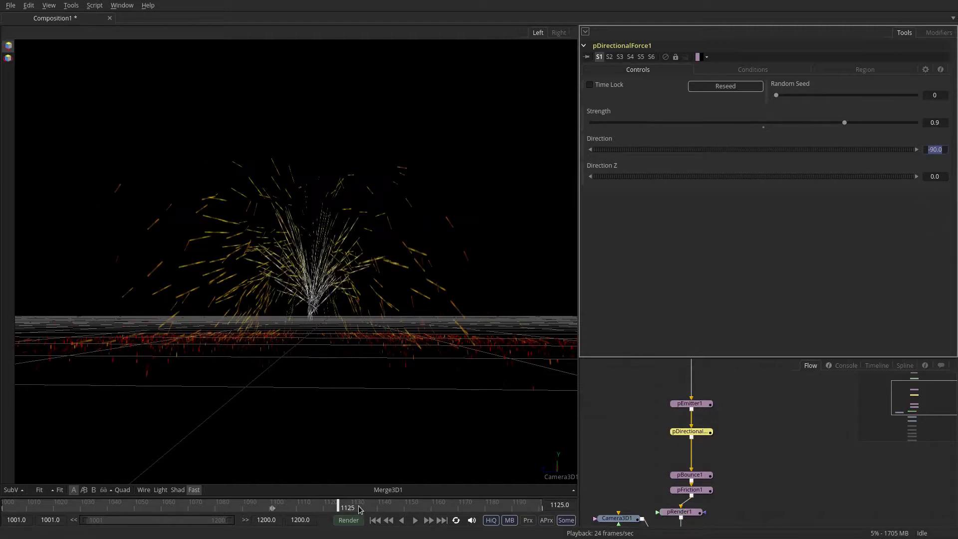
left_click(375, 520)
left_click(416, 520)
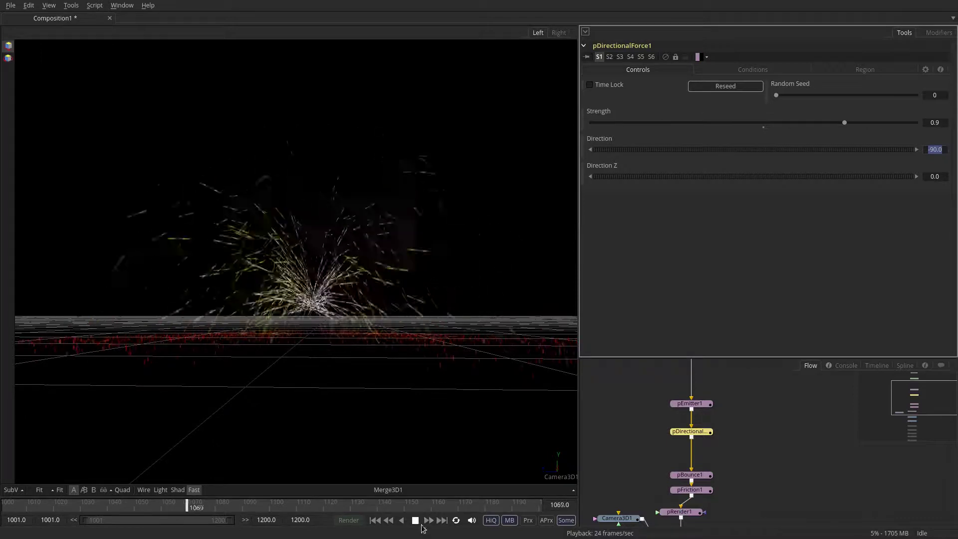
left_click(415, 520)
Lower pFriction1's linear Velocity Friction to 0.07 and on to 0.06
left_click(691, 490)
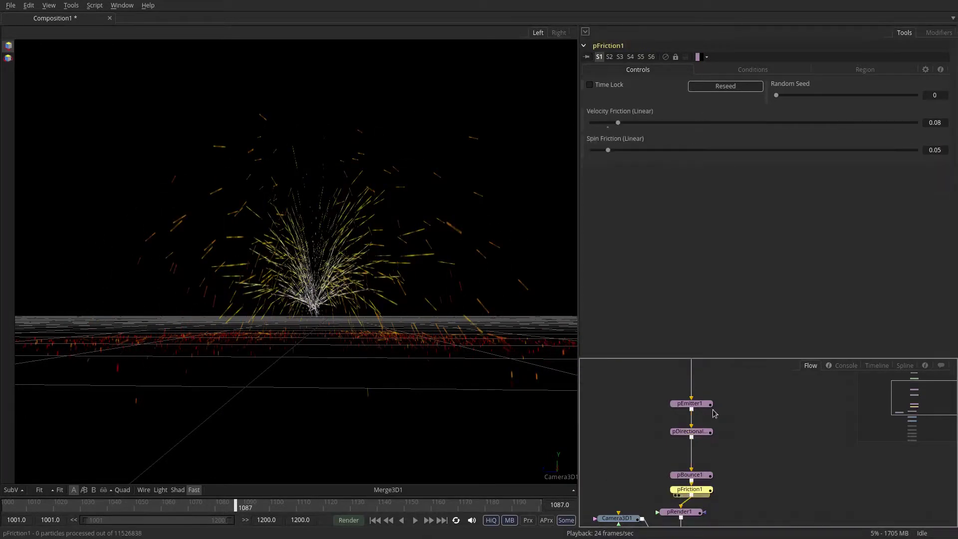
left_click(938, 122)
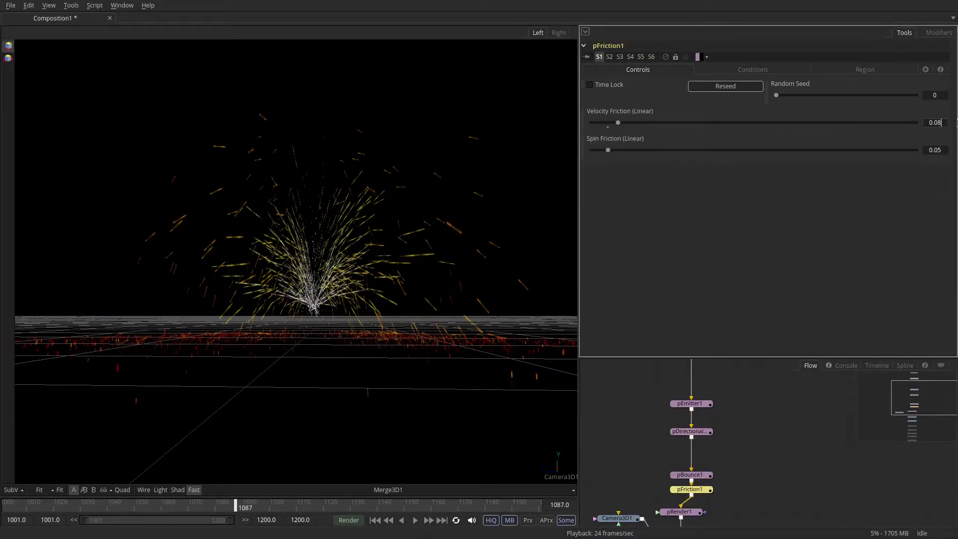
key("BackSpace")
type("7")
key("Tab")
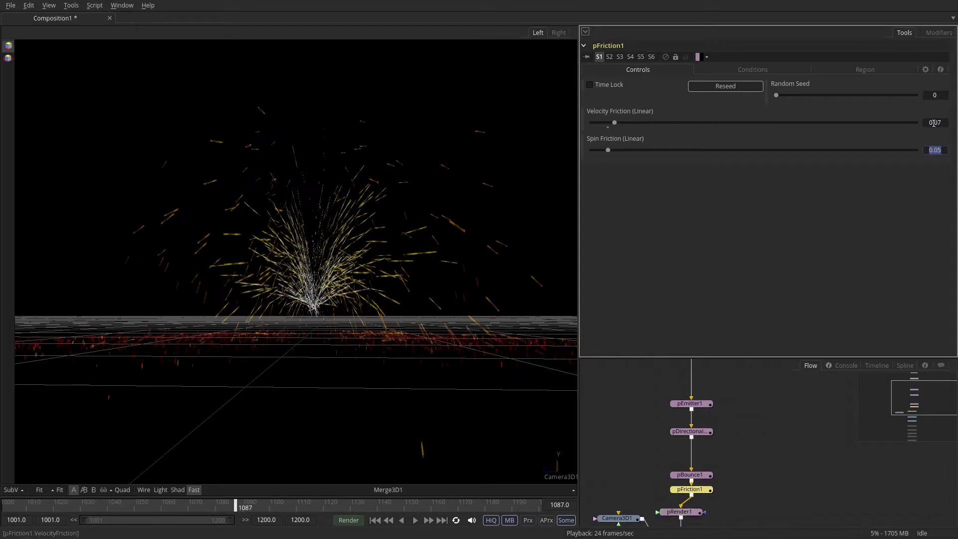
left_click(943, 122)
key("BackSpace")
type("6")
key("Tab")
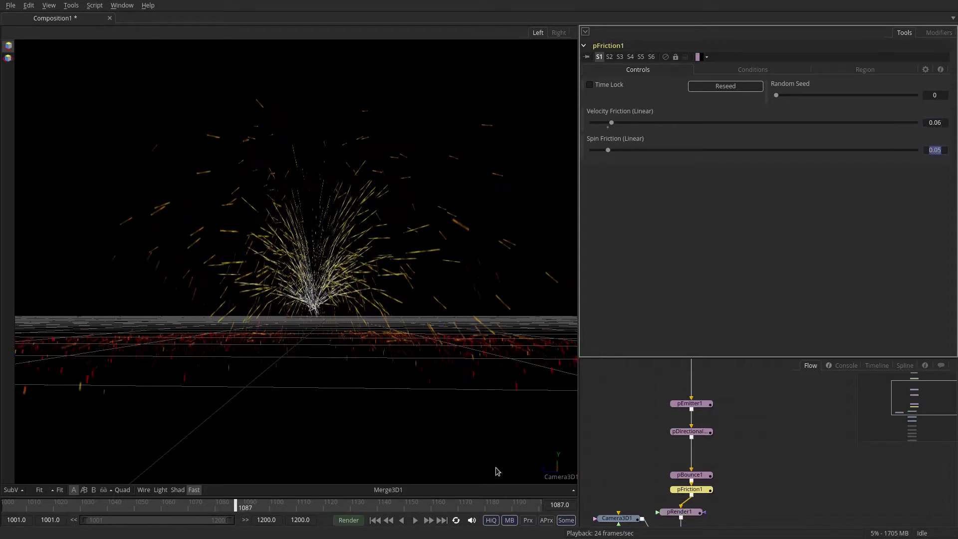
View the pRender1, Renderer3D1 and Blur1_3 outputs in the viewer and play Blur1_3's rendered preview from frame 1001
scroll(670, 421, "down", 3)
left_click_drag(709, 421, 514, 349)
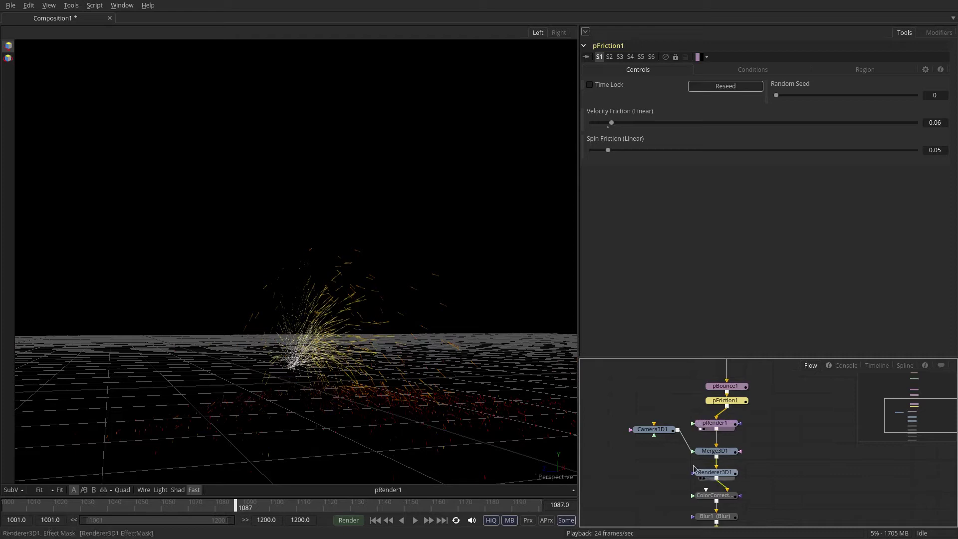
left_click_drag(712, 473, 348, 315)
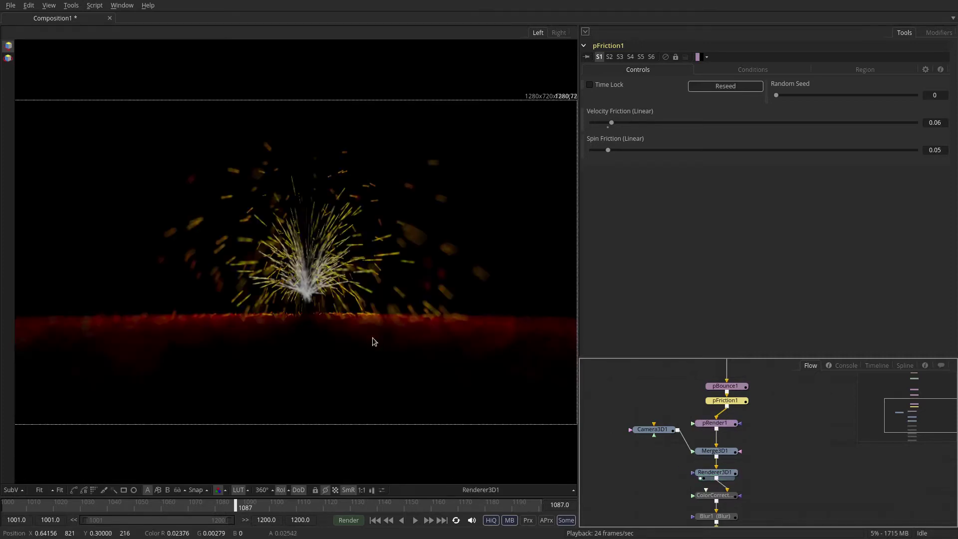
left_click_drag(745, 492, 769, 418)
left_click_drag(728, 498, 540, 380)
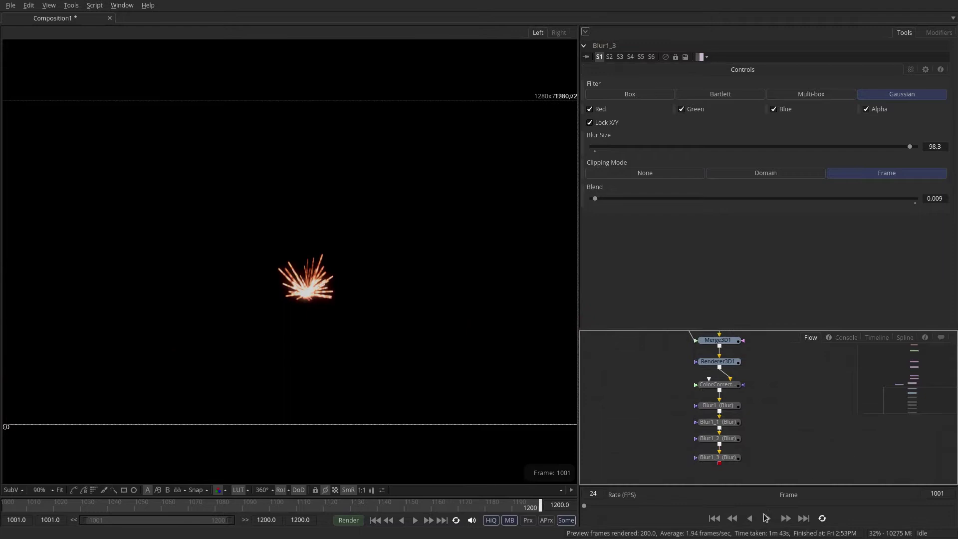
left_click(767, 520)
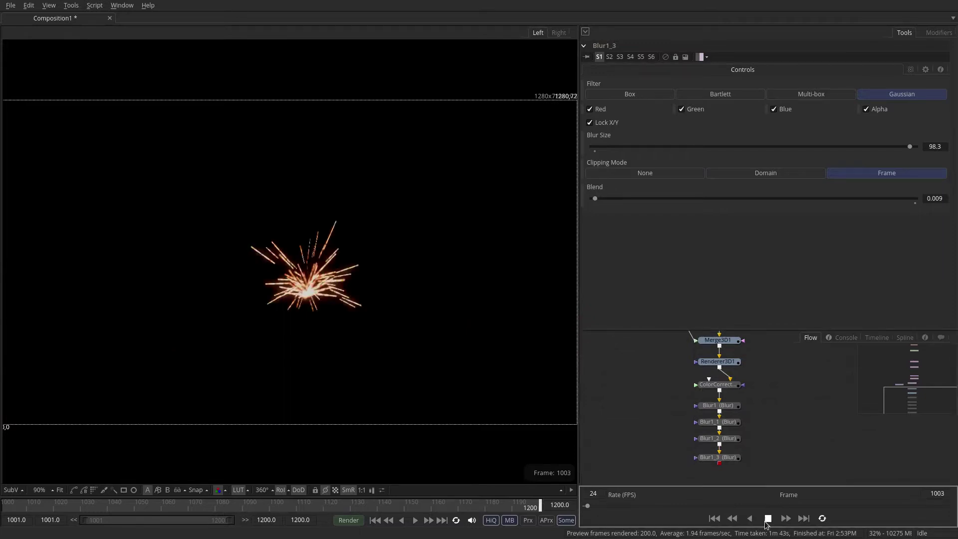